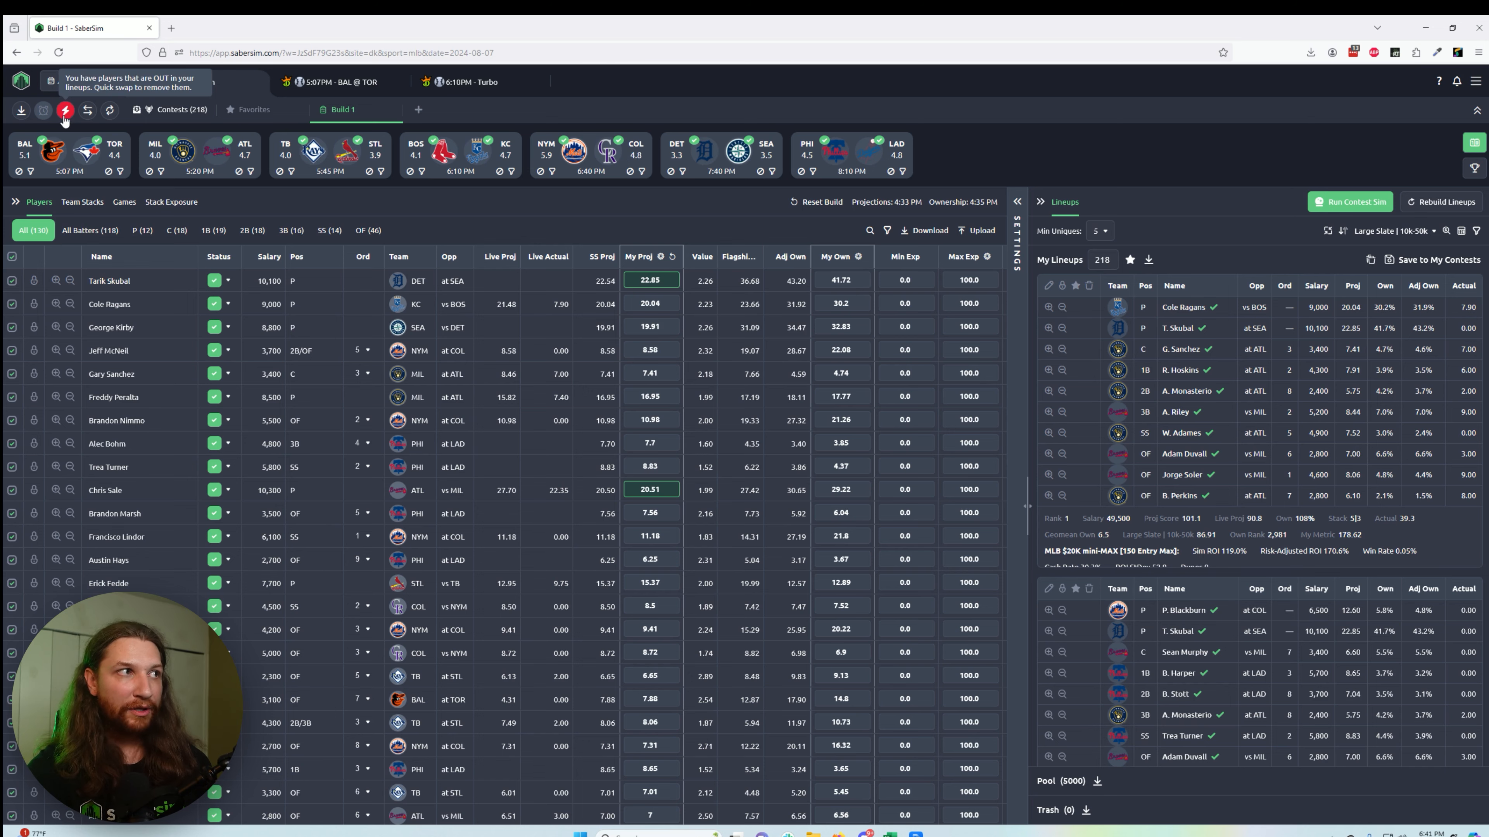
Review the out or zero-projection players and replacement options in Quick Swap
{"action": "left_click", "coordinate": [65, 111]}
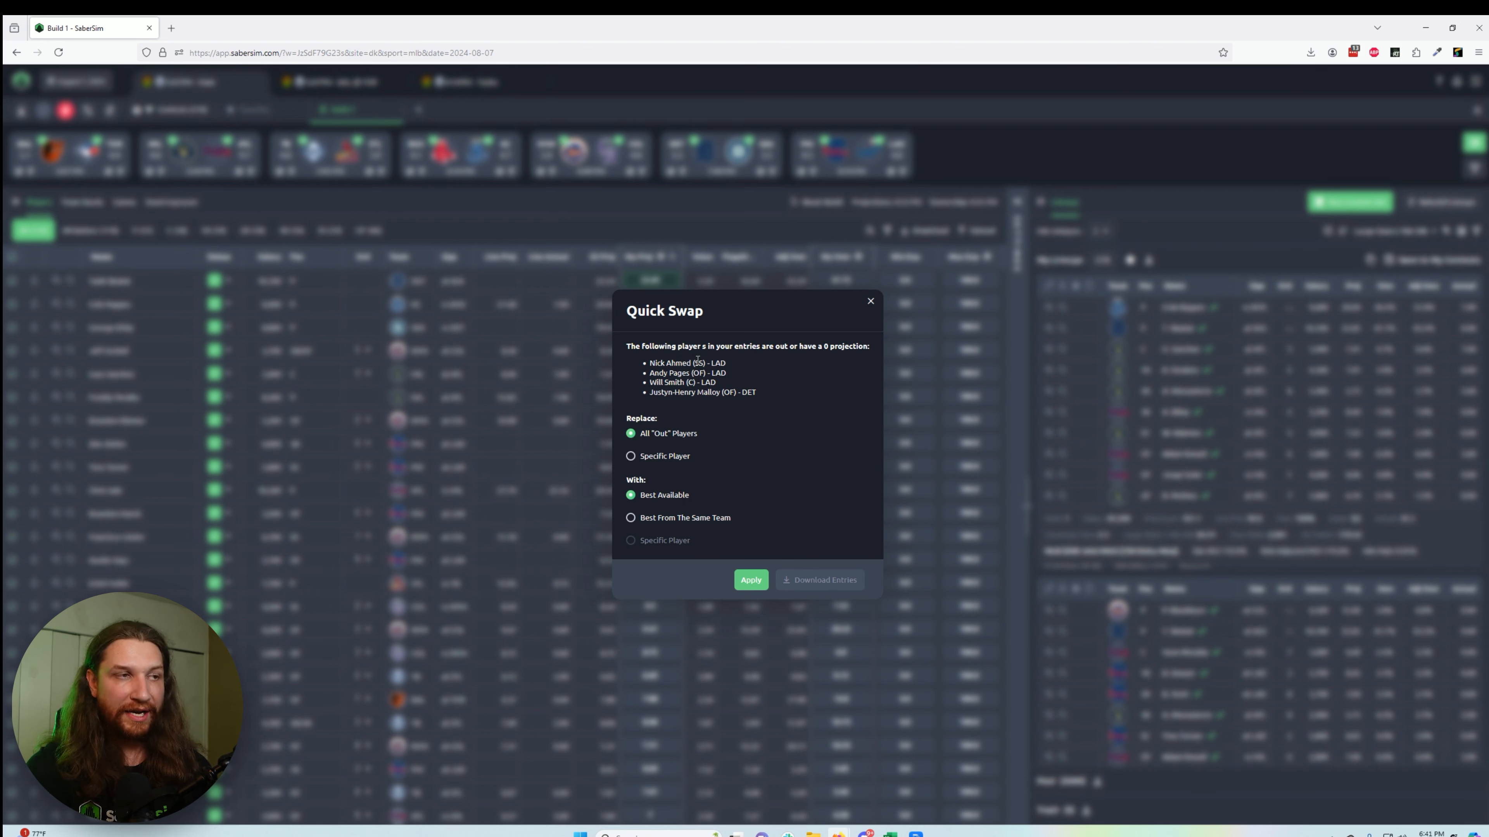
{"action": "left_click", "coordinate": [1012, 159]}
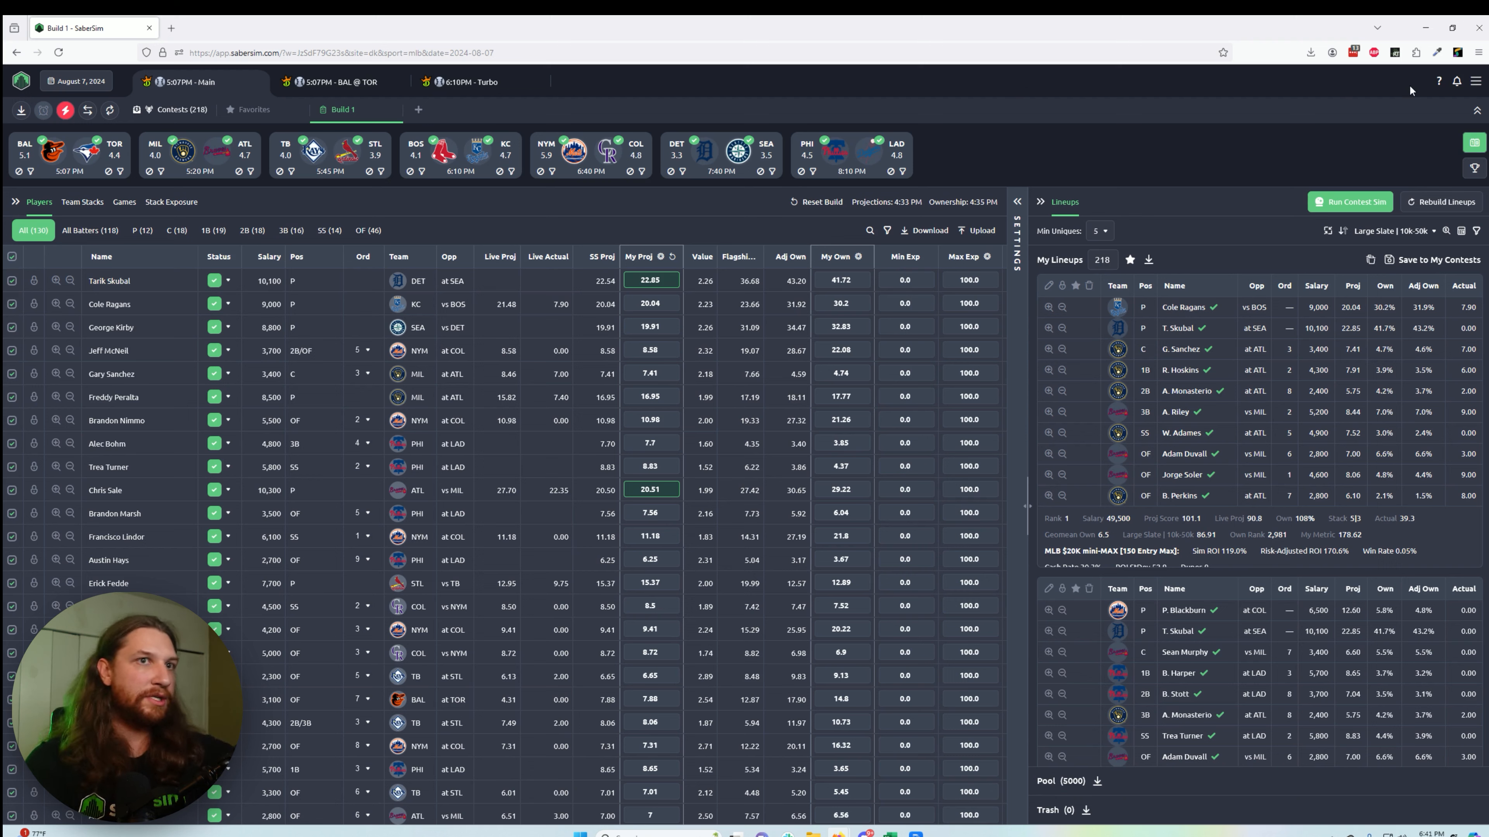
Try out the Significant Projection Changes alert in the notification alert preferences, leaving without saving
{"action": "left_click", "coordinate": [1459, 82]}
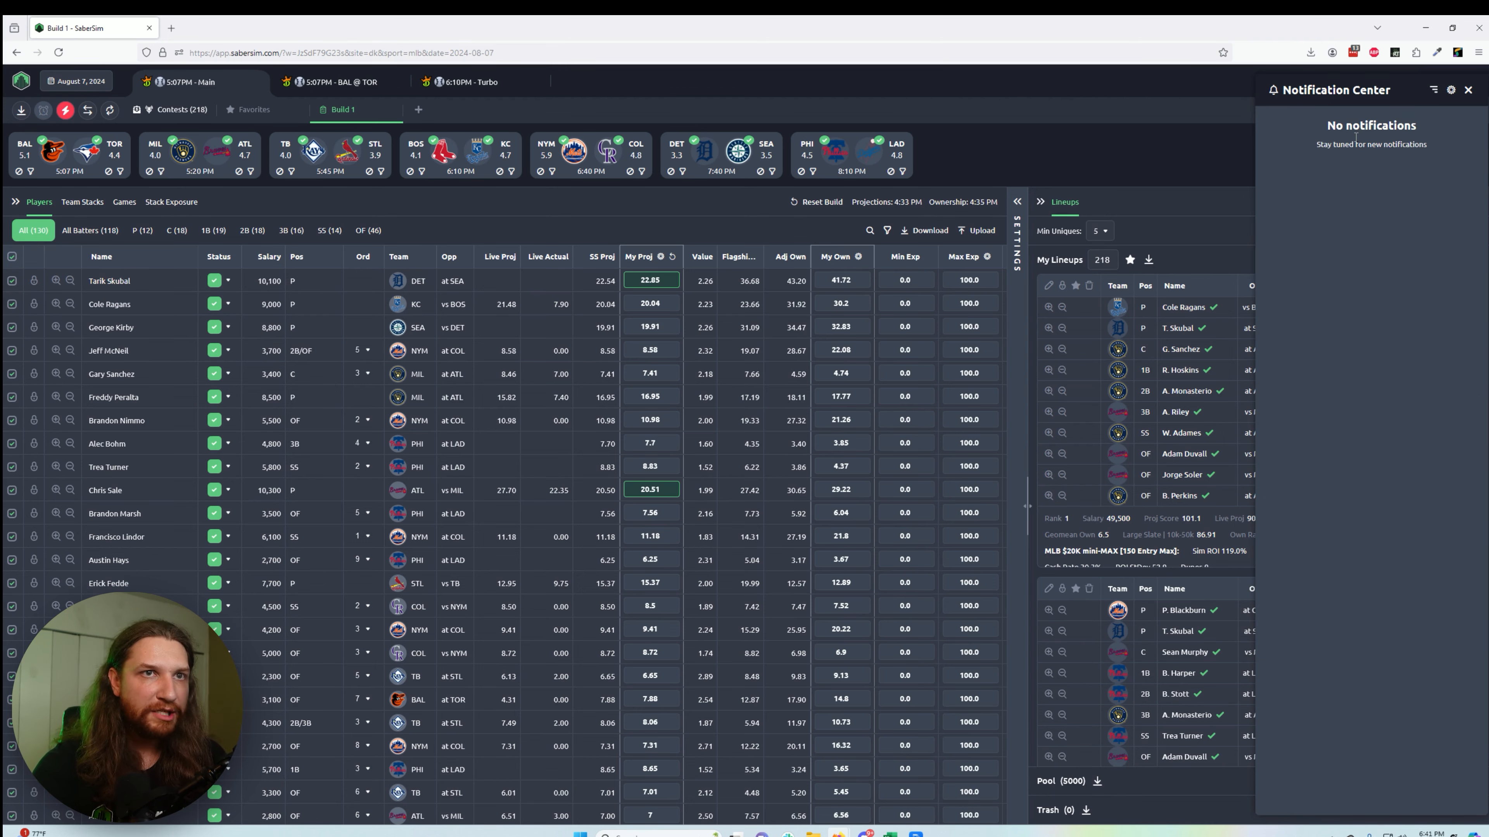
{"action": "left_click", "coordinate": [1450, 90]}
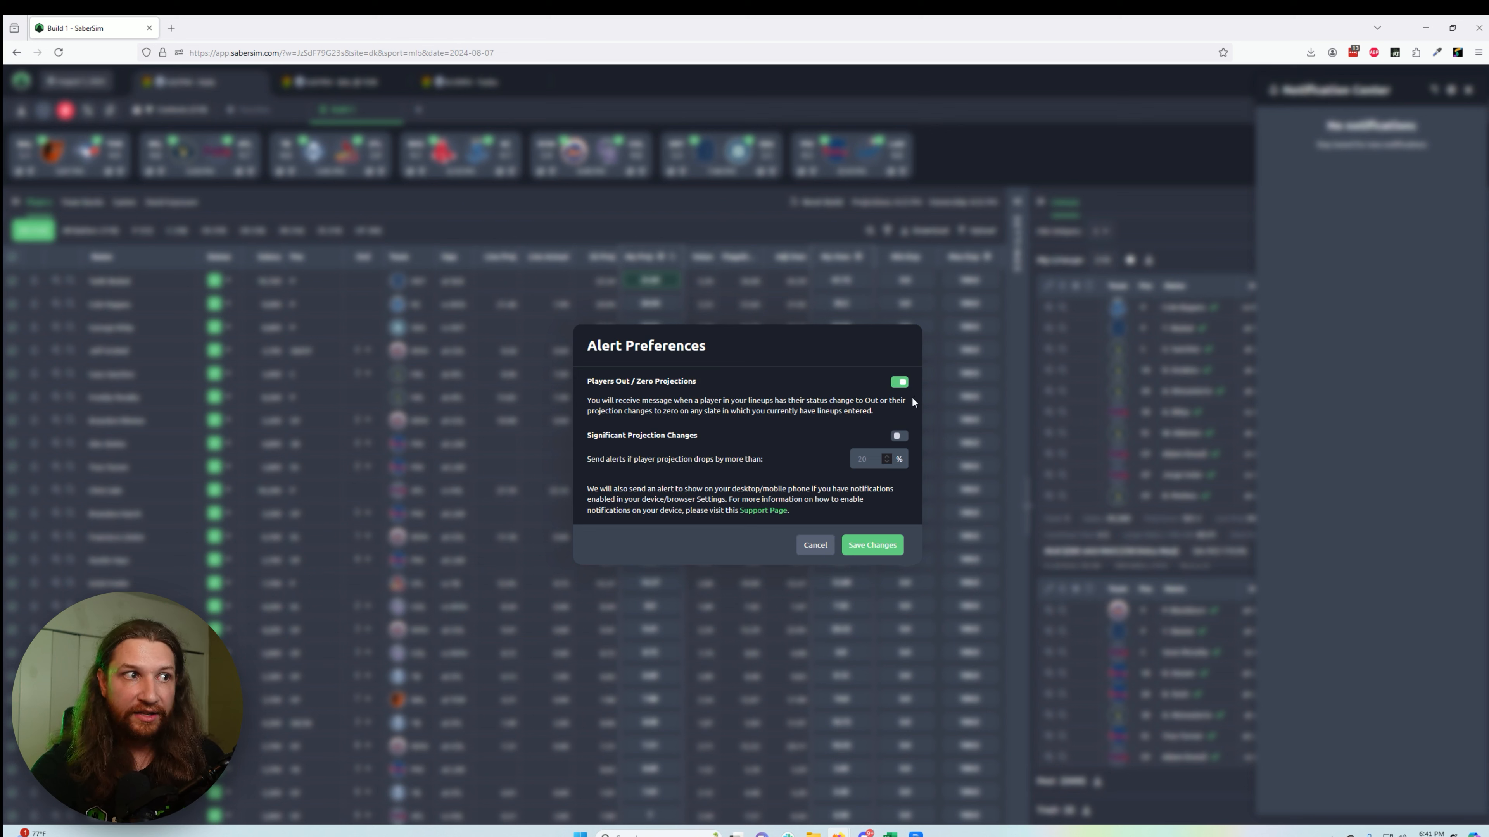
{"action": "left_click", "coordinate": [898, 435]}
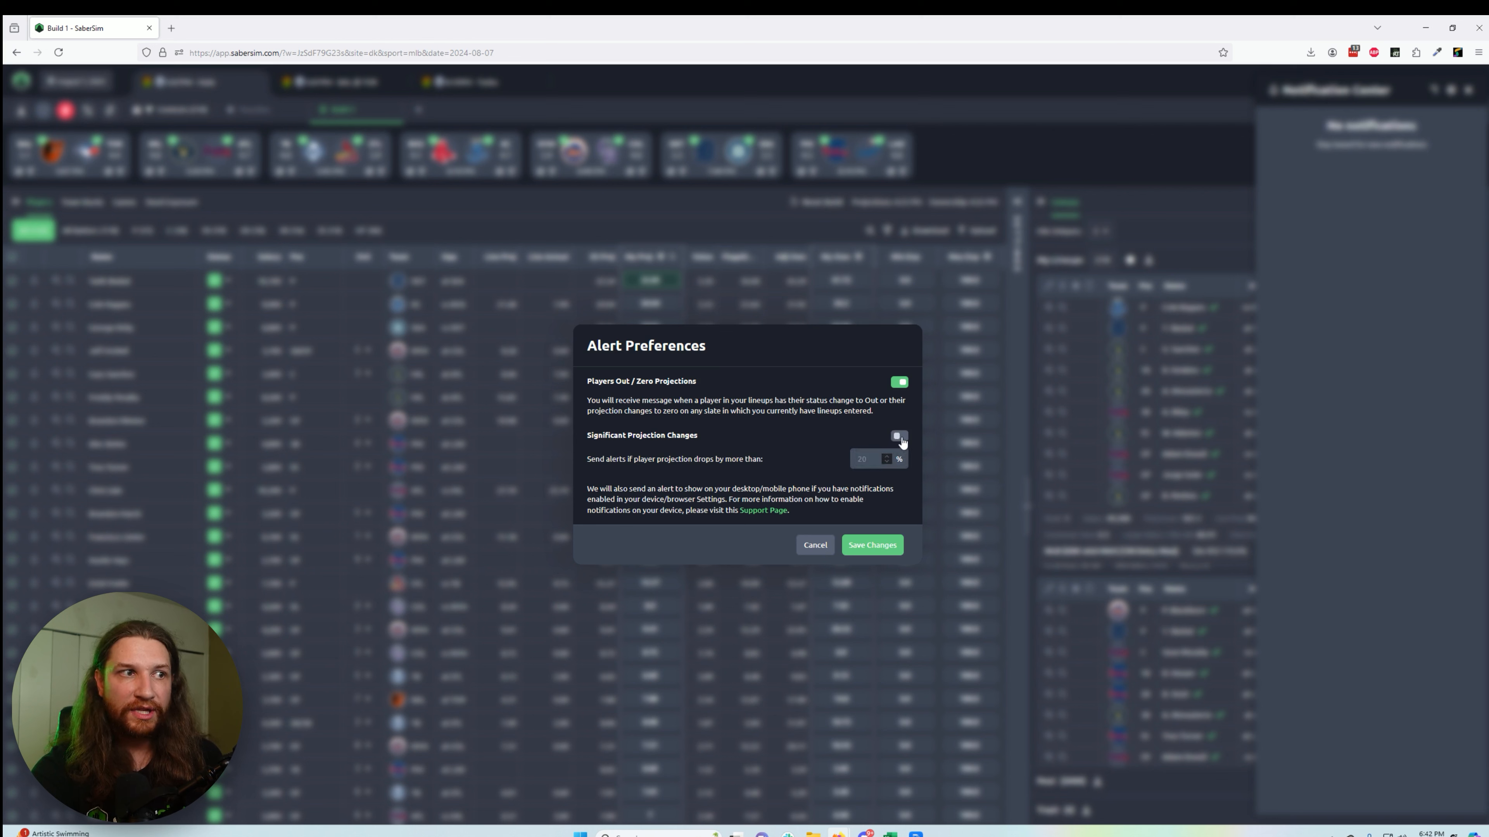
{"action": "left_click", "coordinate": [876, 456]}
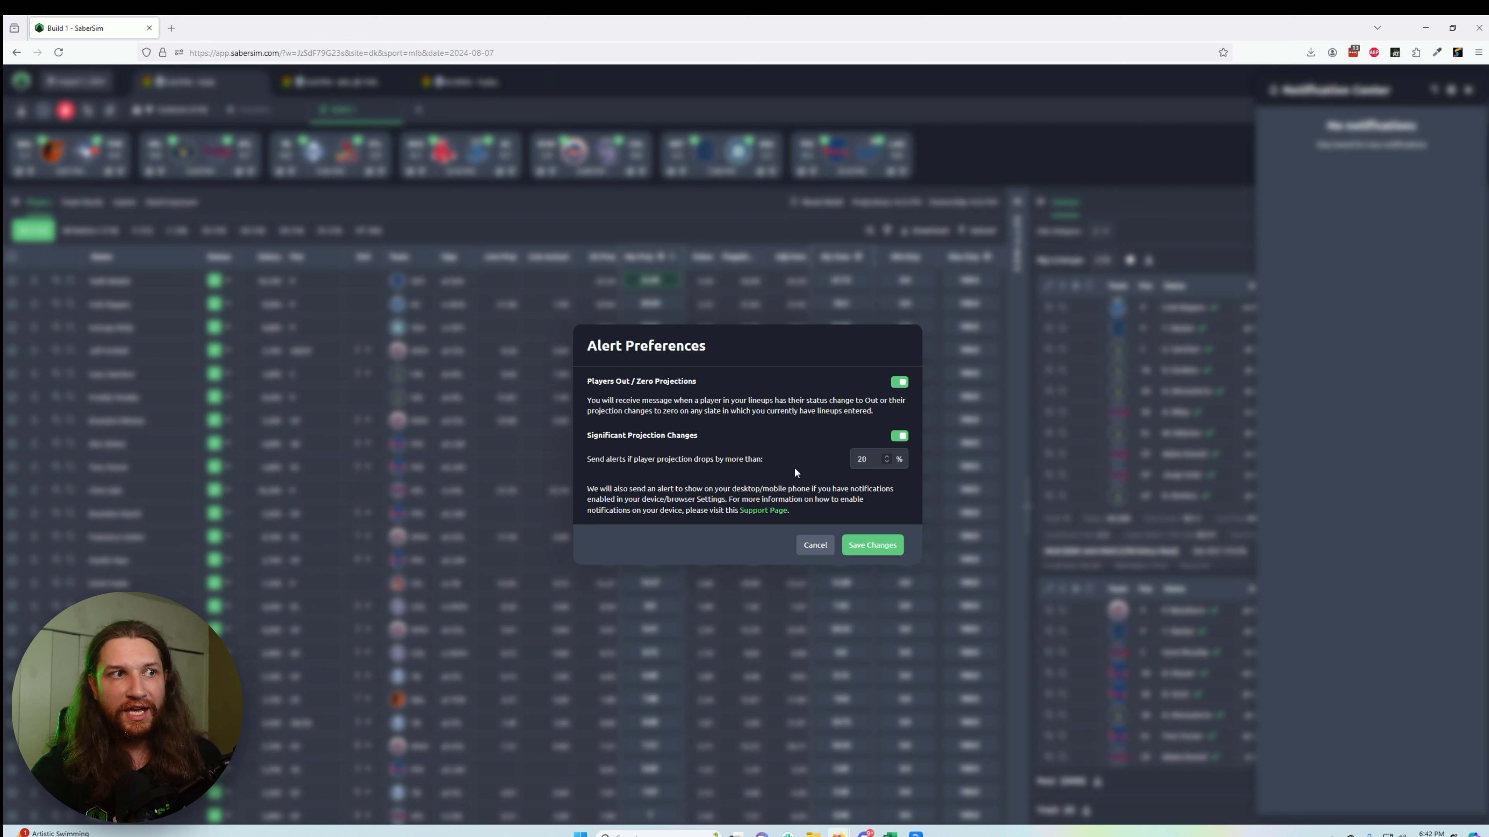
{"action": "left_click", "coordinate": [898, 437]}
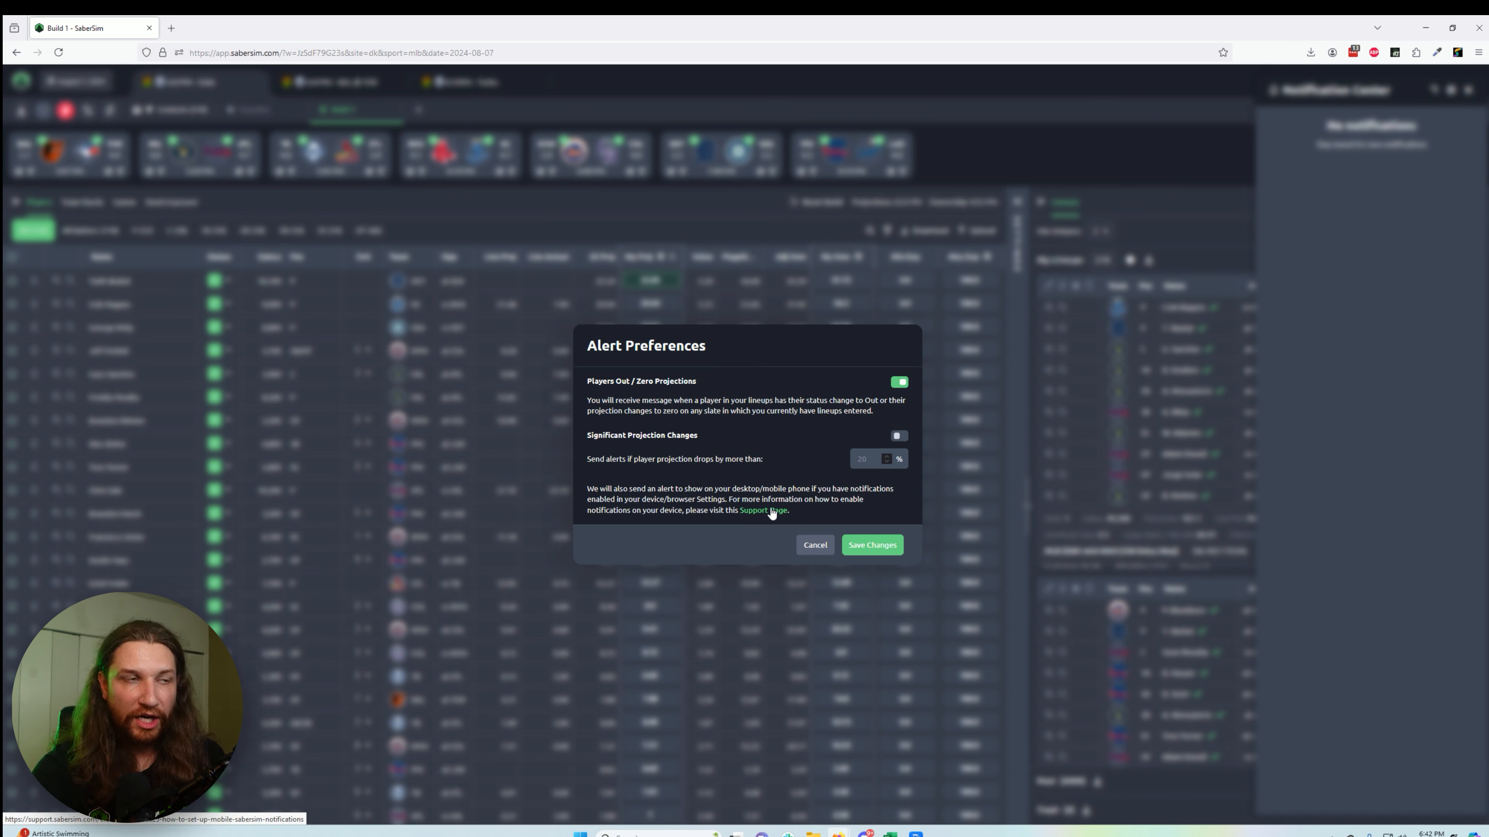
{"action": "left_click", "coordinate": [1076, 147]}
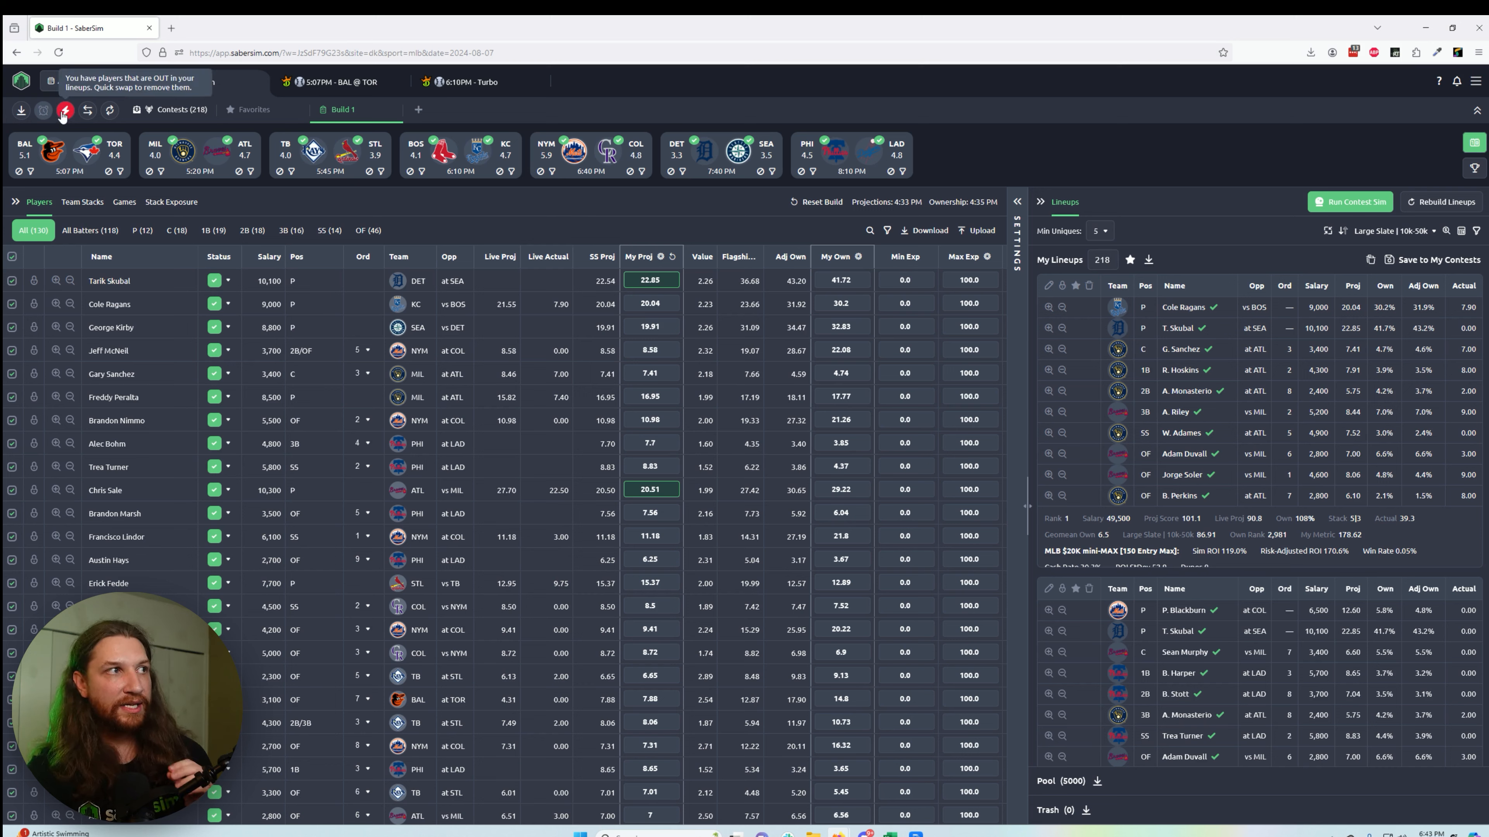
Check the list of affected players in Quick Swap again without applying a swap
{"action": "left_click", "coordinate": [64, 112]}
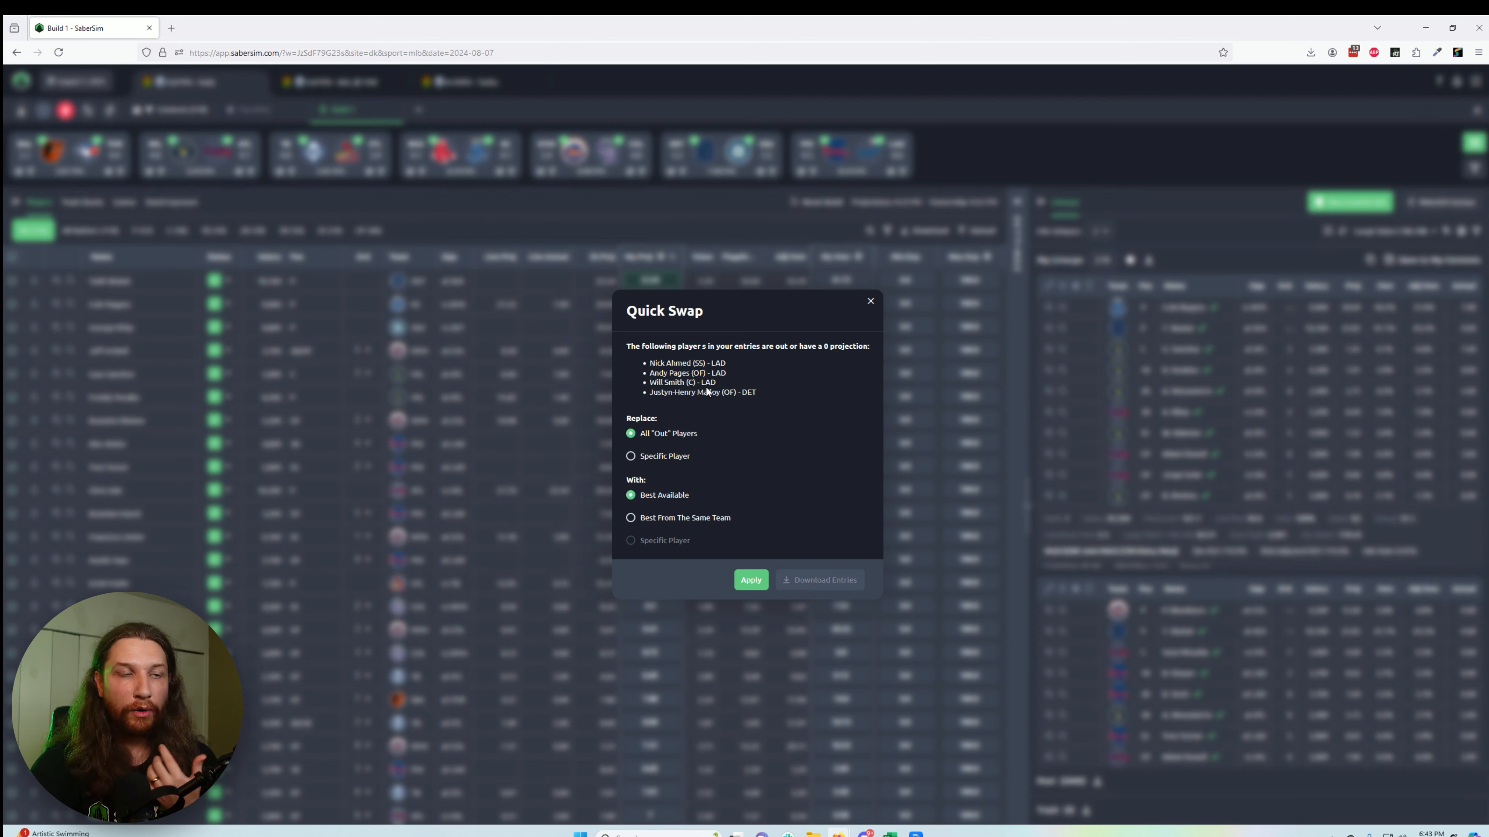
{"action": "left_click", "coordinate": [1010, 158]}
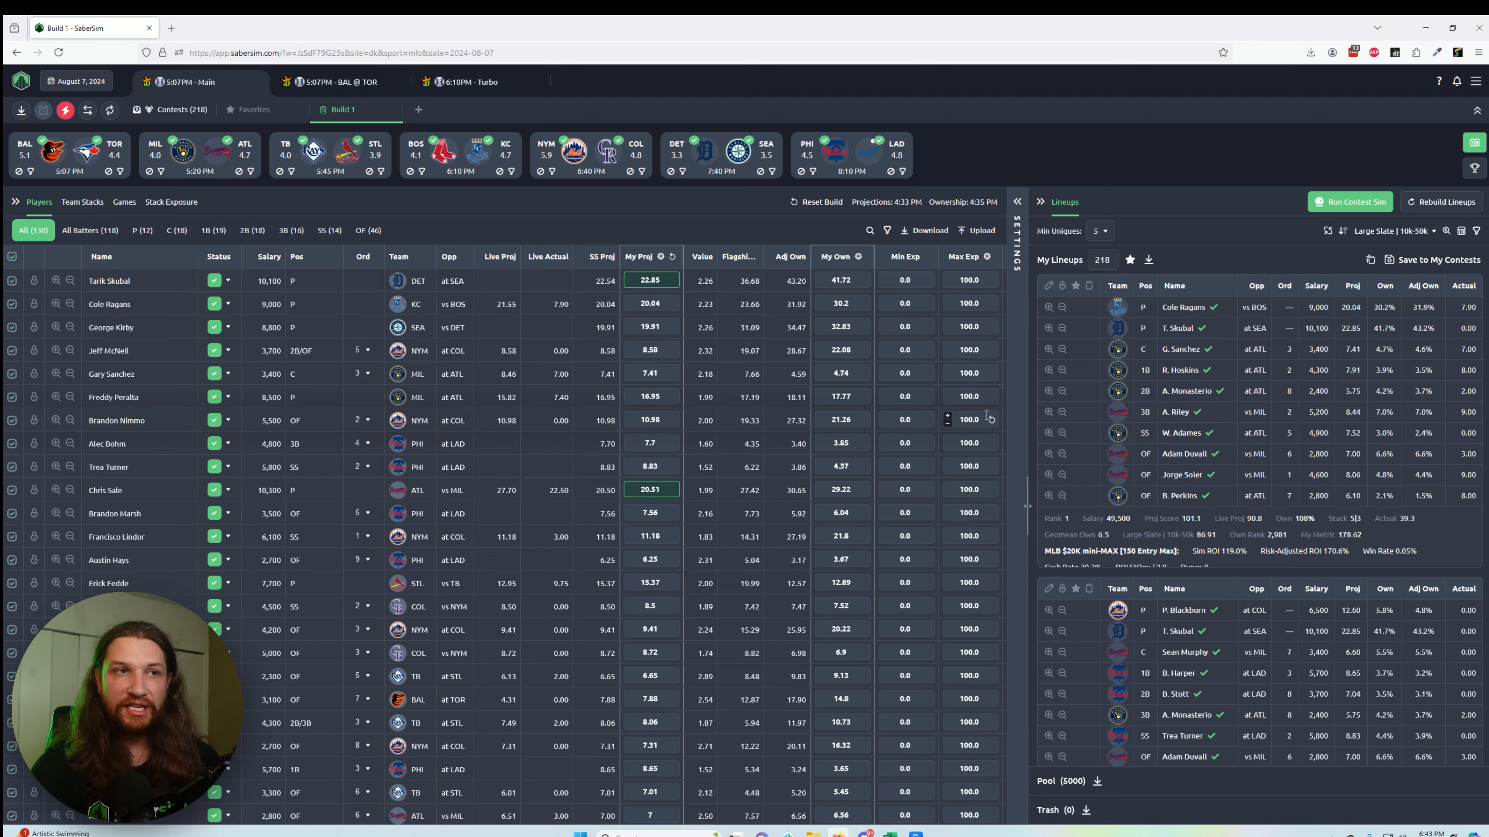
{"action": "left_click", "coordinate": [64, 115]}
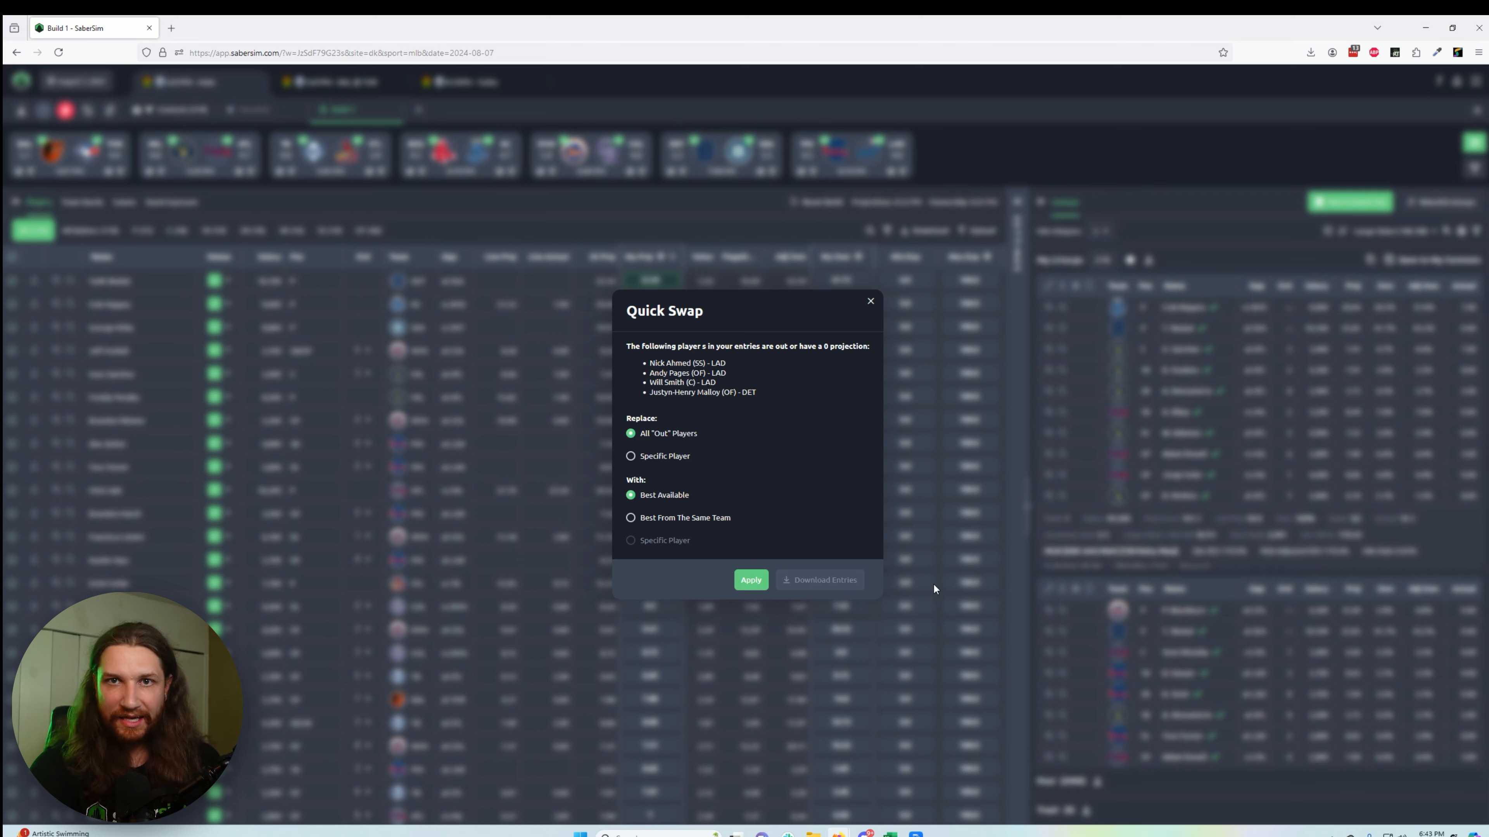
{"action": "left_click", "coordinate": [1152, 193]}
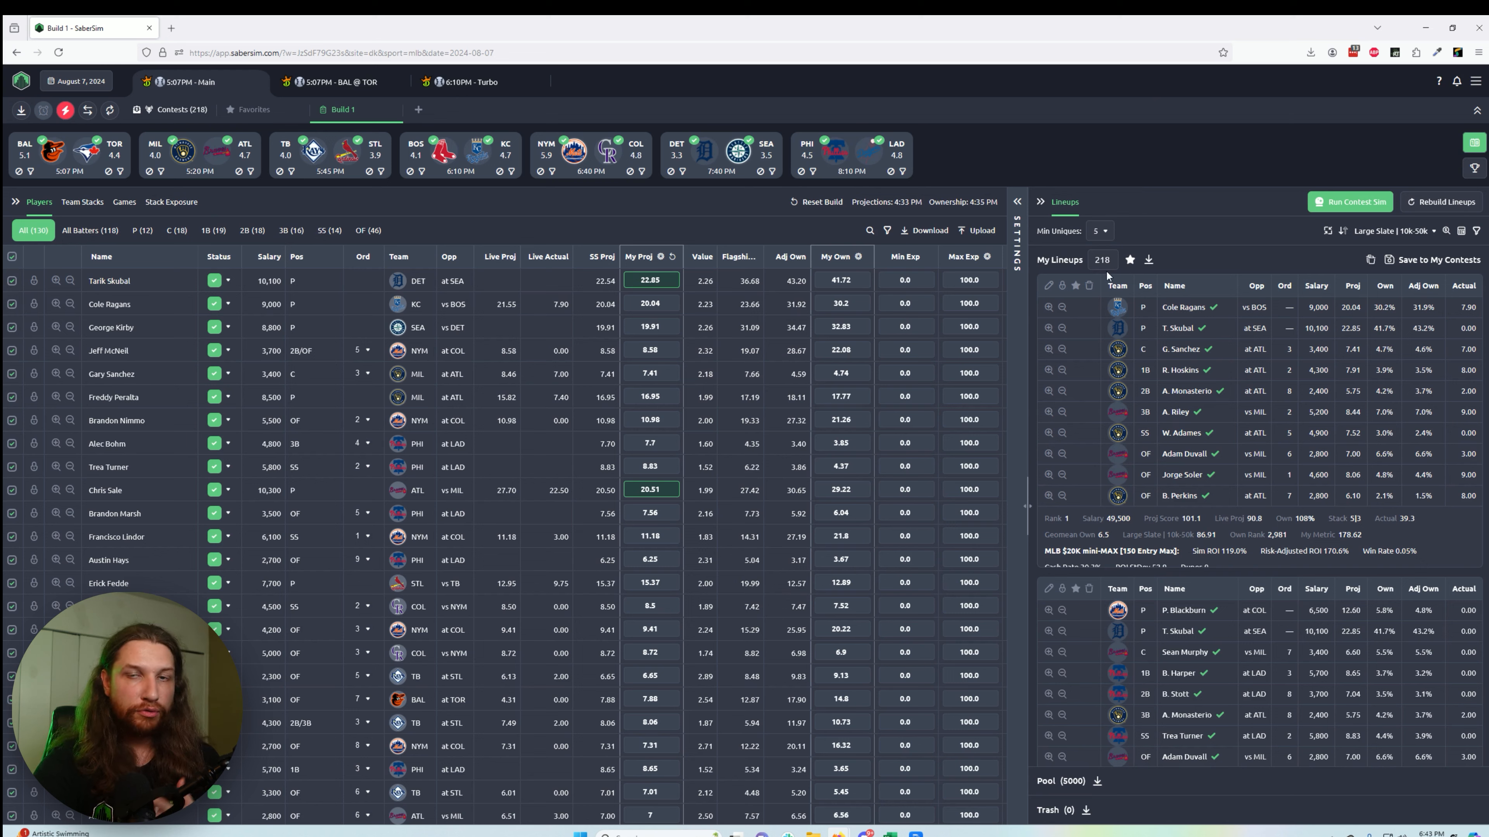
Quick-swap all out players with the best from the same team, and the remaining out player with the best available
{"action": "left_click", "coordinate": [66, 118]}
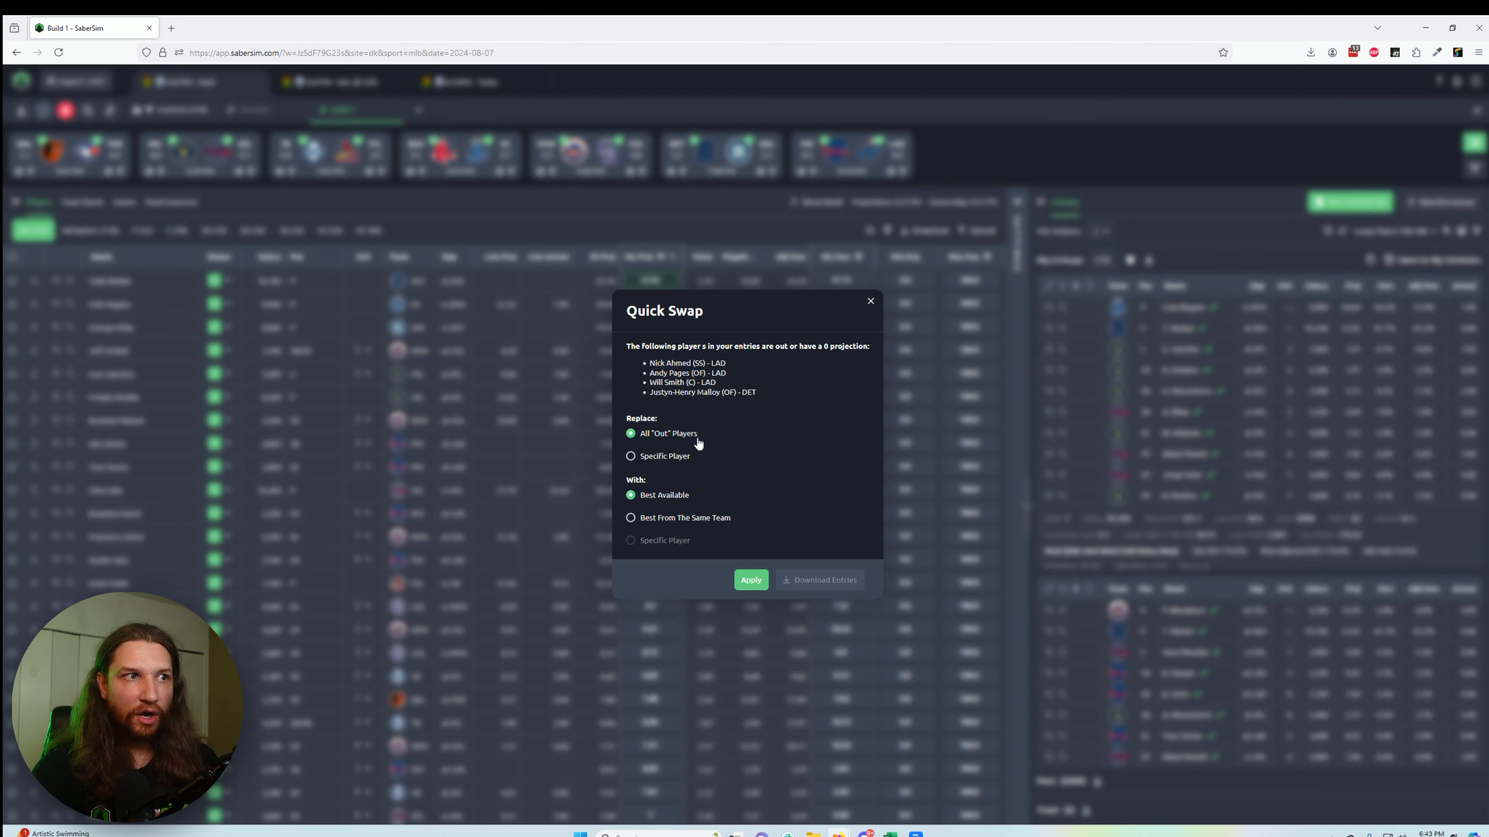
{"action": "left_click", "coordinate": [677, 524]}
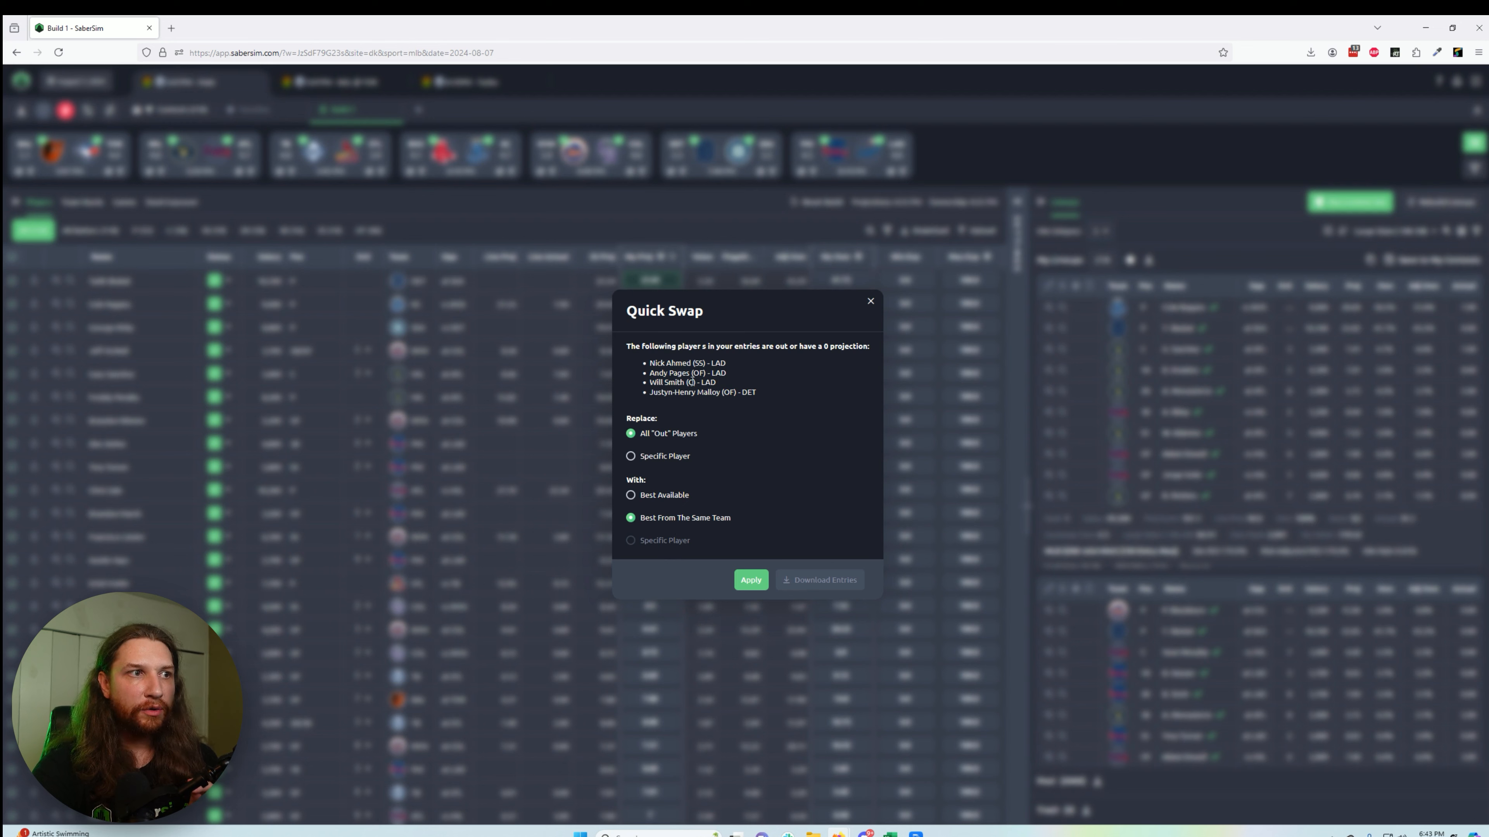
{"action": "left_click", "coordinate": [752, 583]}
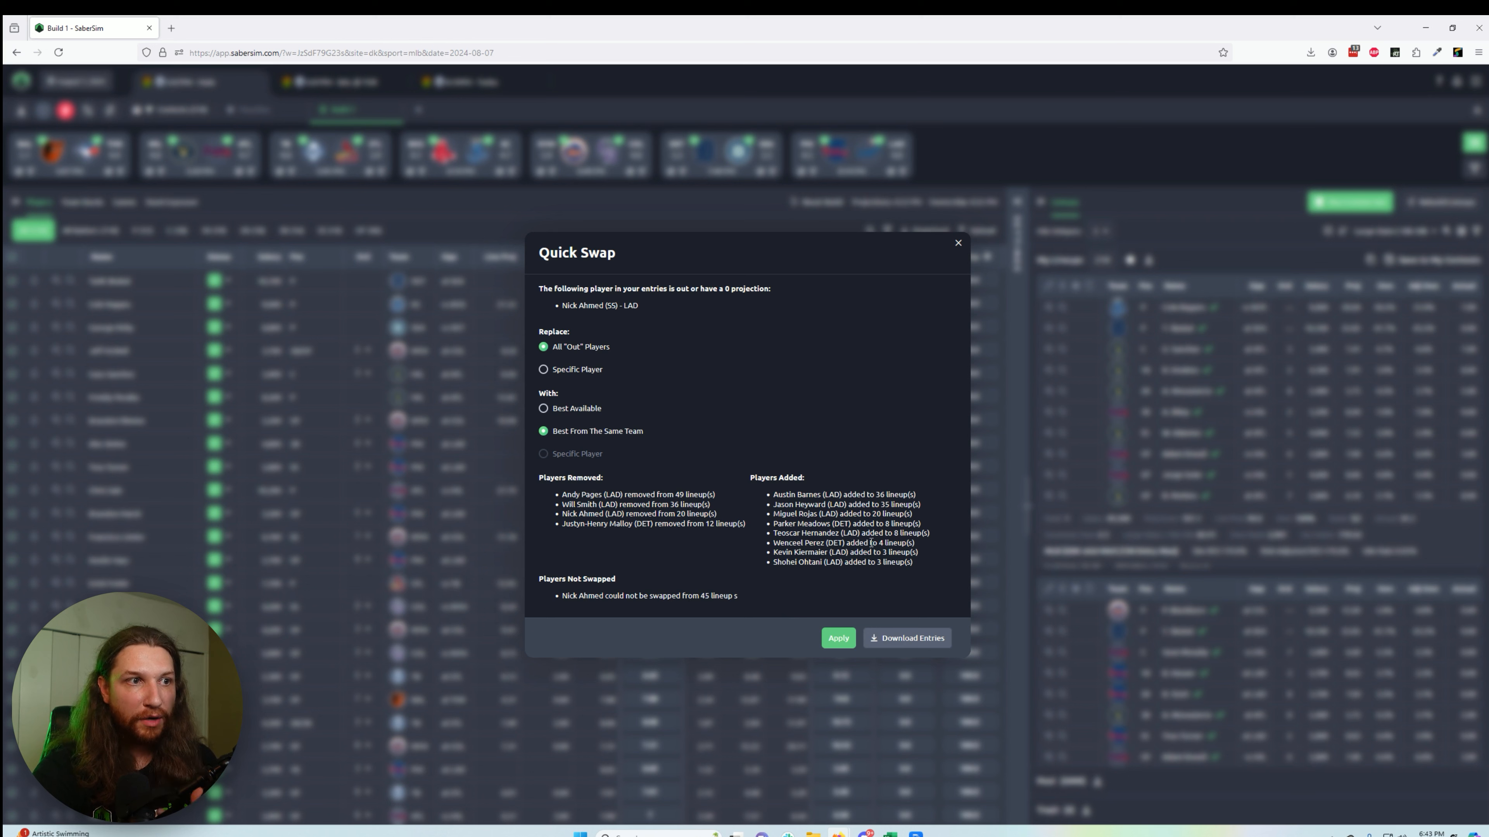
{"action": "left_click", "coordinate": [583, 413]}
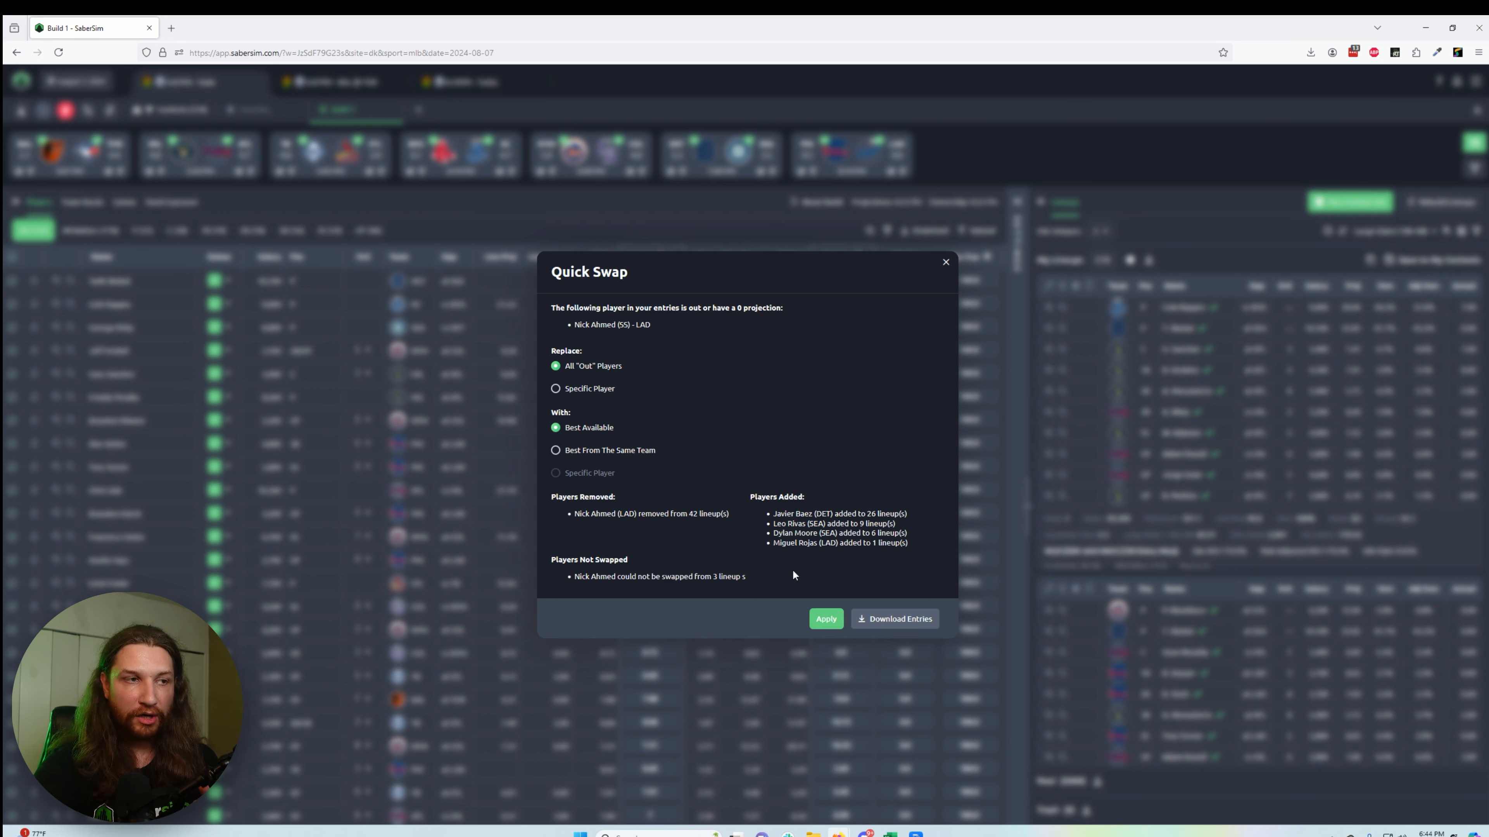
{"action": "left_click", "coordinate": [821, 624]}
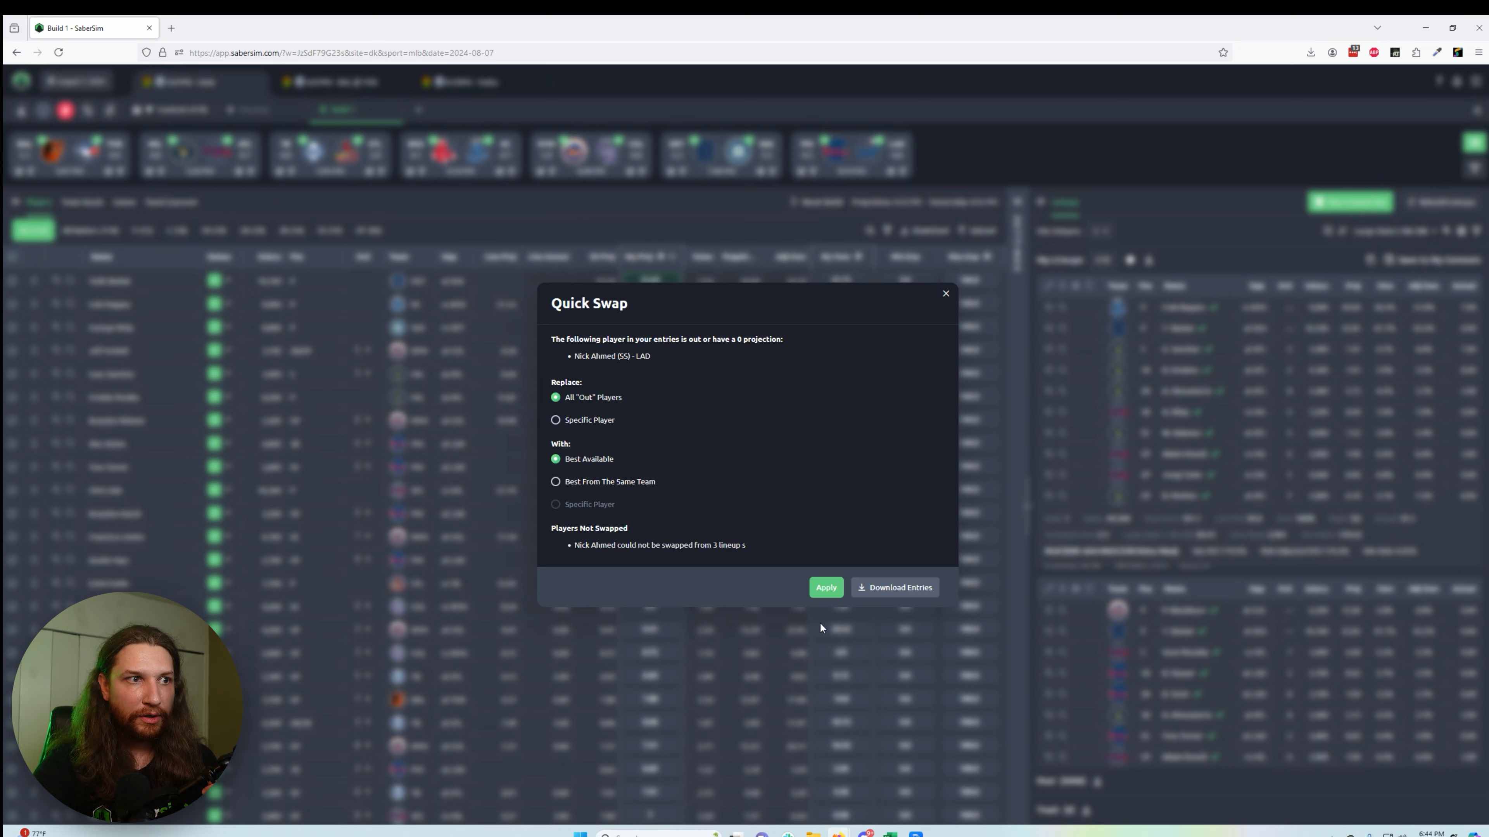
Download the swapped entries and upload the CSV on DraftKings' Edit Entries page
{"action": "left_click", "coordinate": [878, 589]}
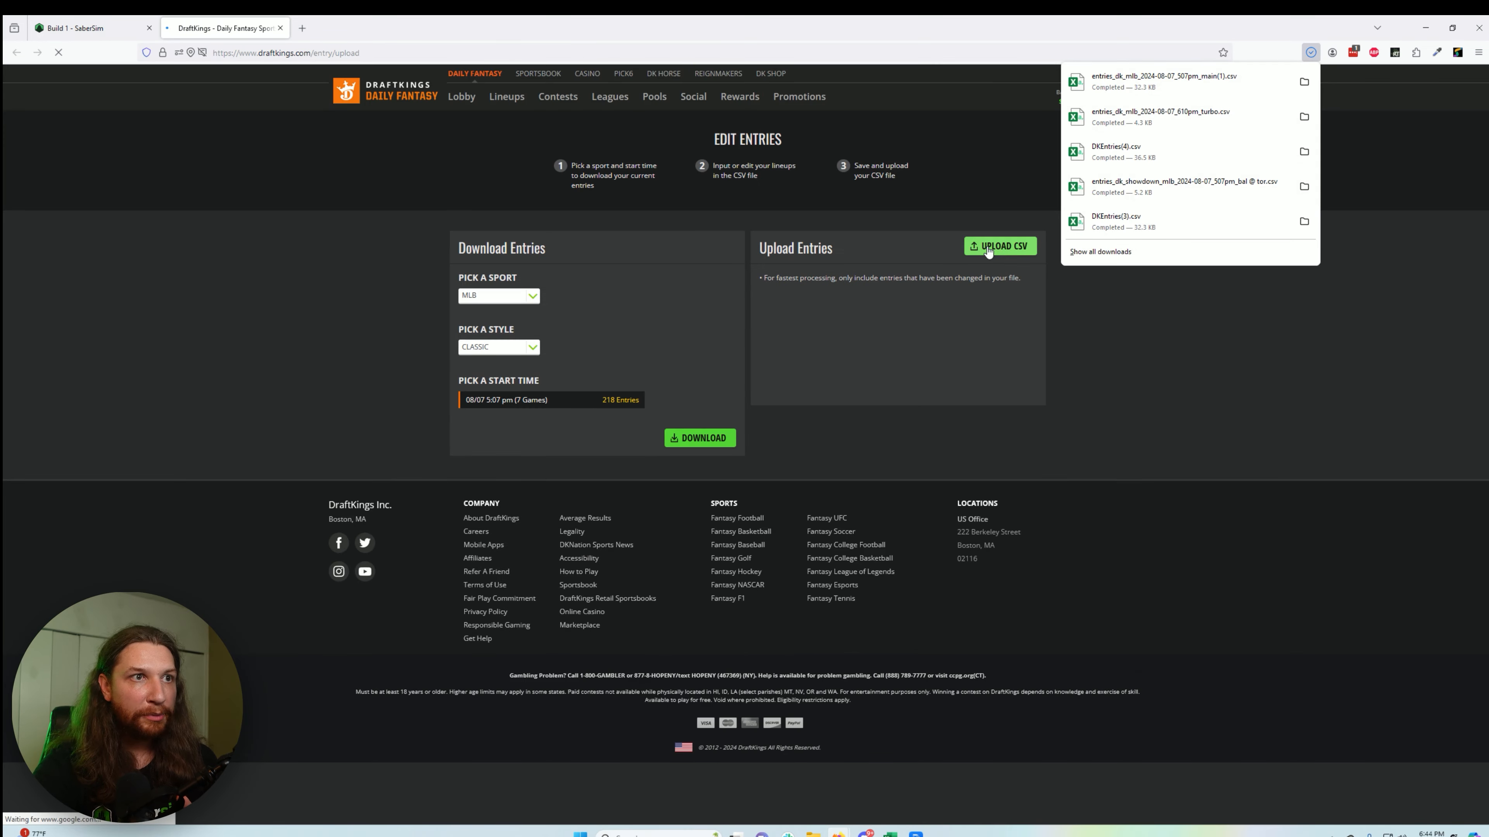
{"action": "left_click", "coordinate": [988, 250]}
{"action": "left_click", "coordinate": [988, 249]}
{"action": "double_click", "coordinate": [252, 131]}
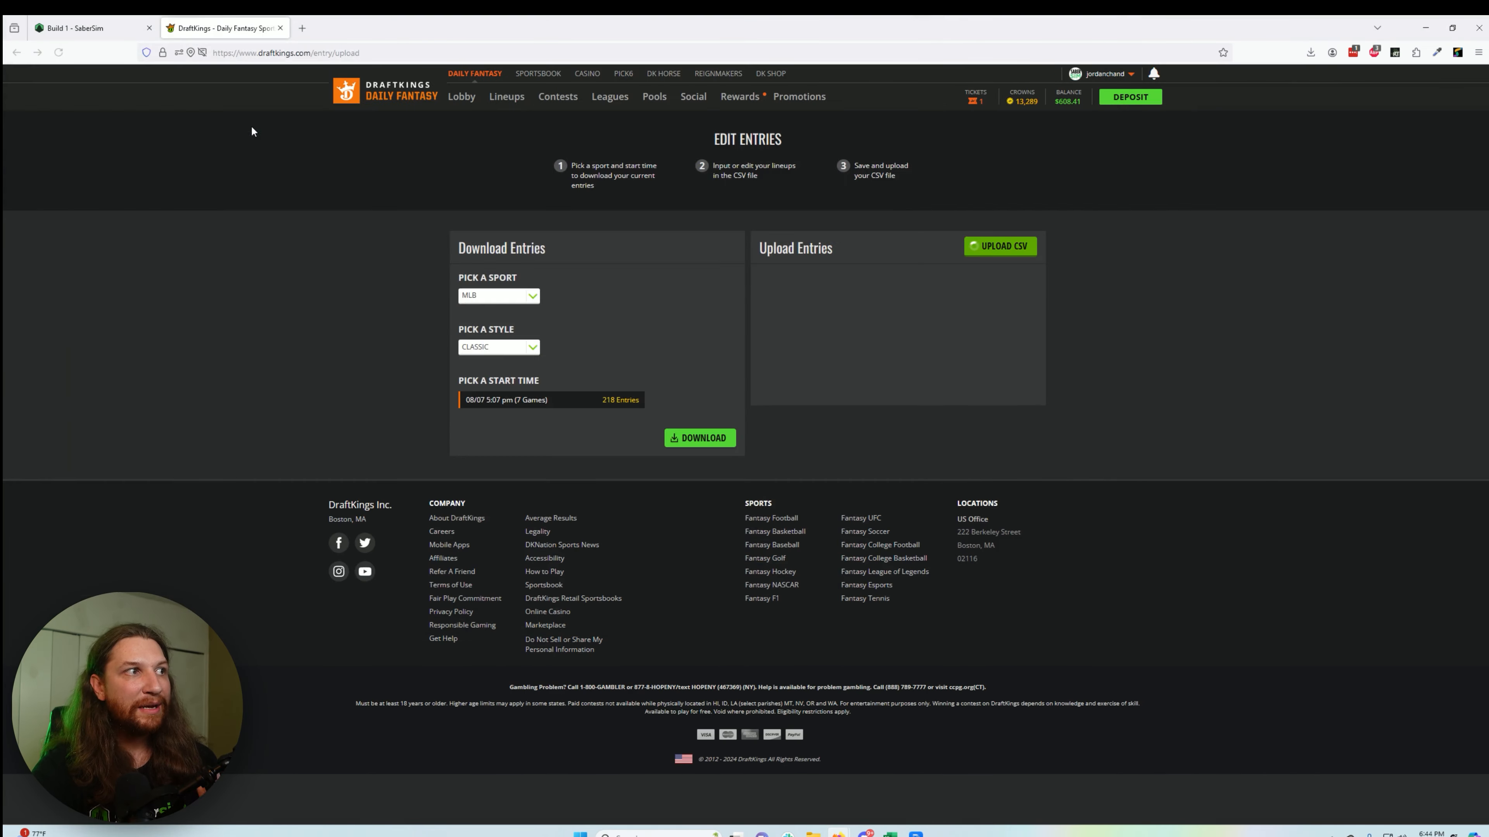
Return to the SaberSim build and set the late swap method to Use Defaults without starting the swap
{"action": "key", "text": "ctrl+shift+Tab"}
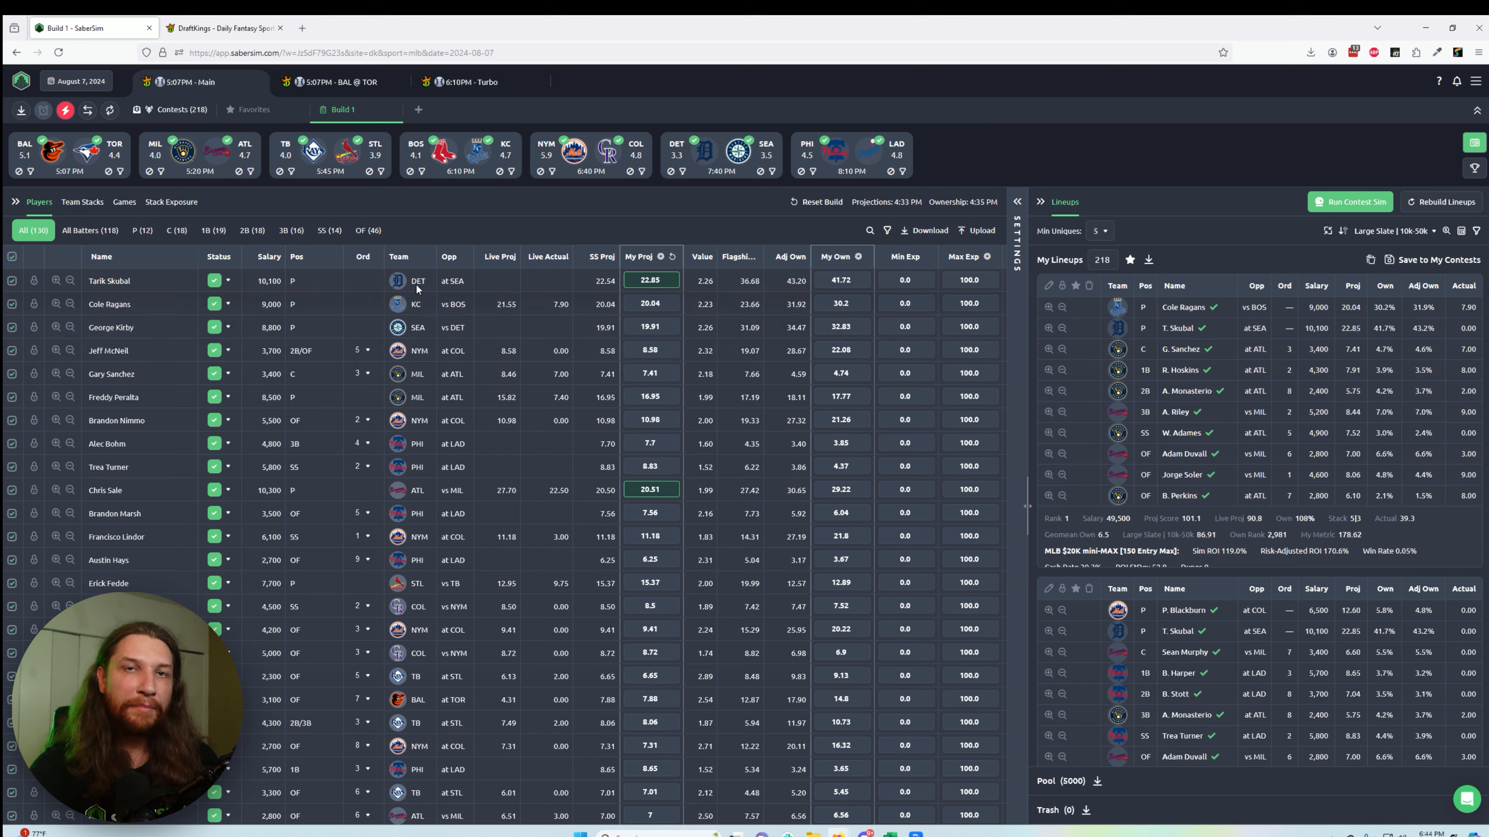
{"action": "left_click", "coordinate": [89, 111]}
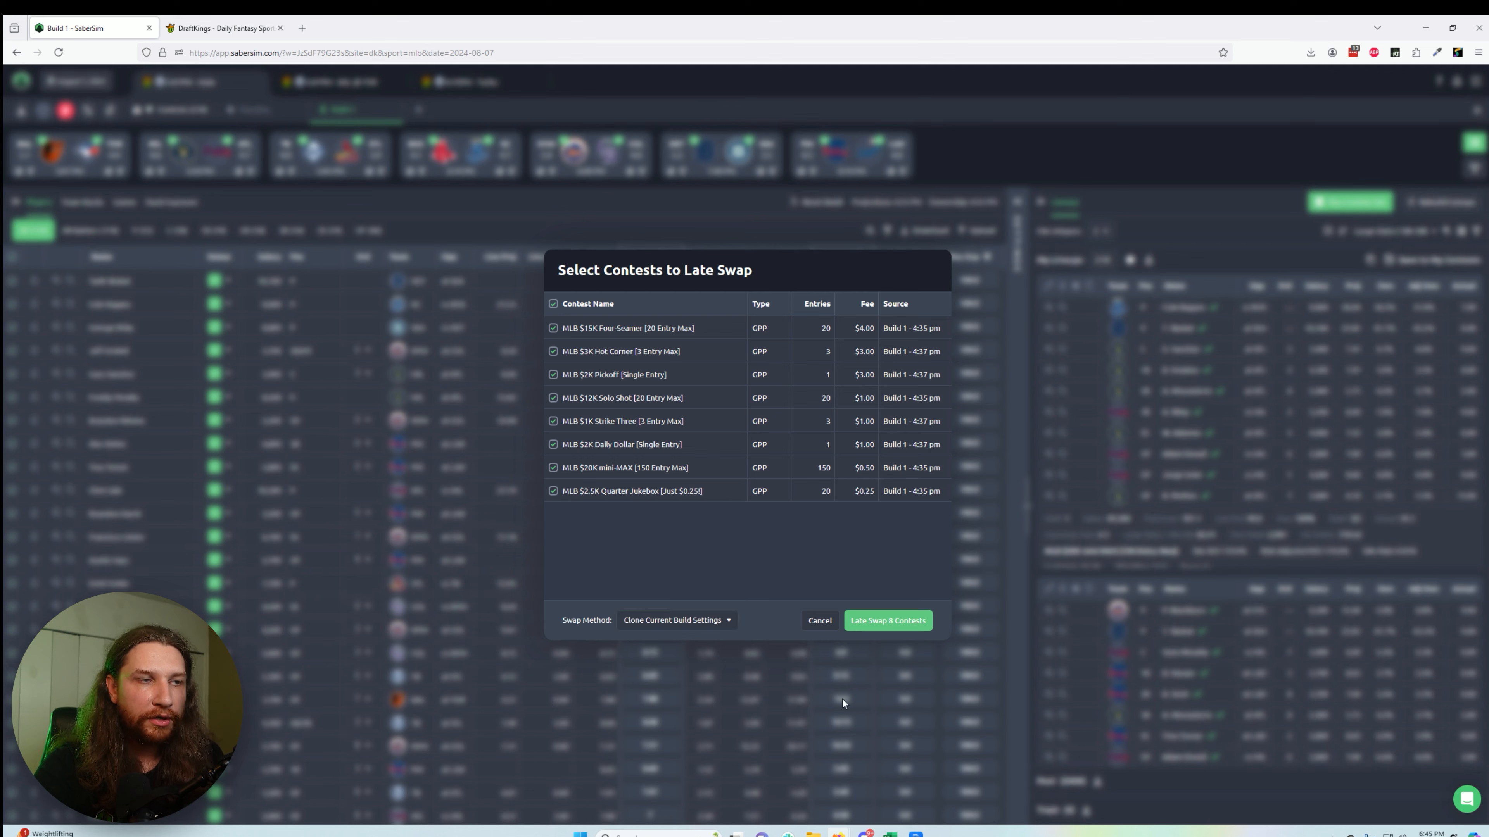
{"action": "left_click", "coordinate": [535, 214]}
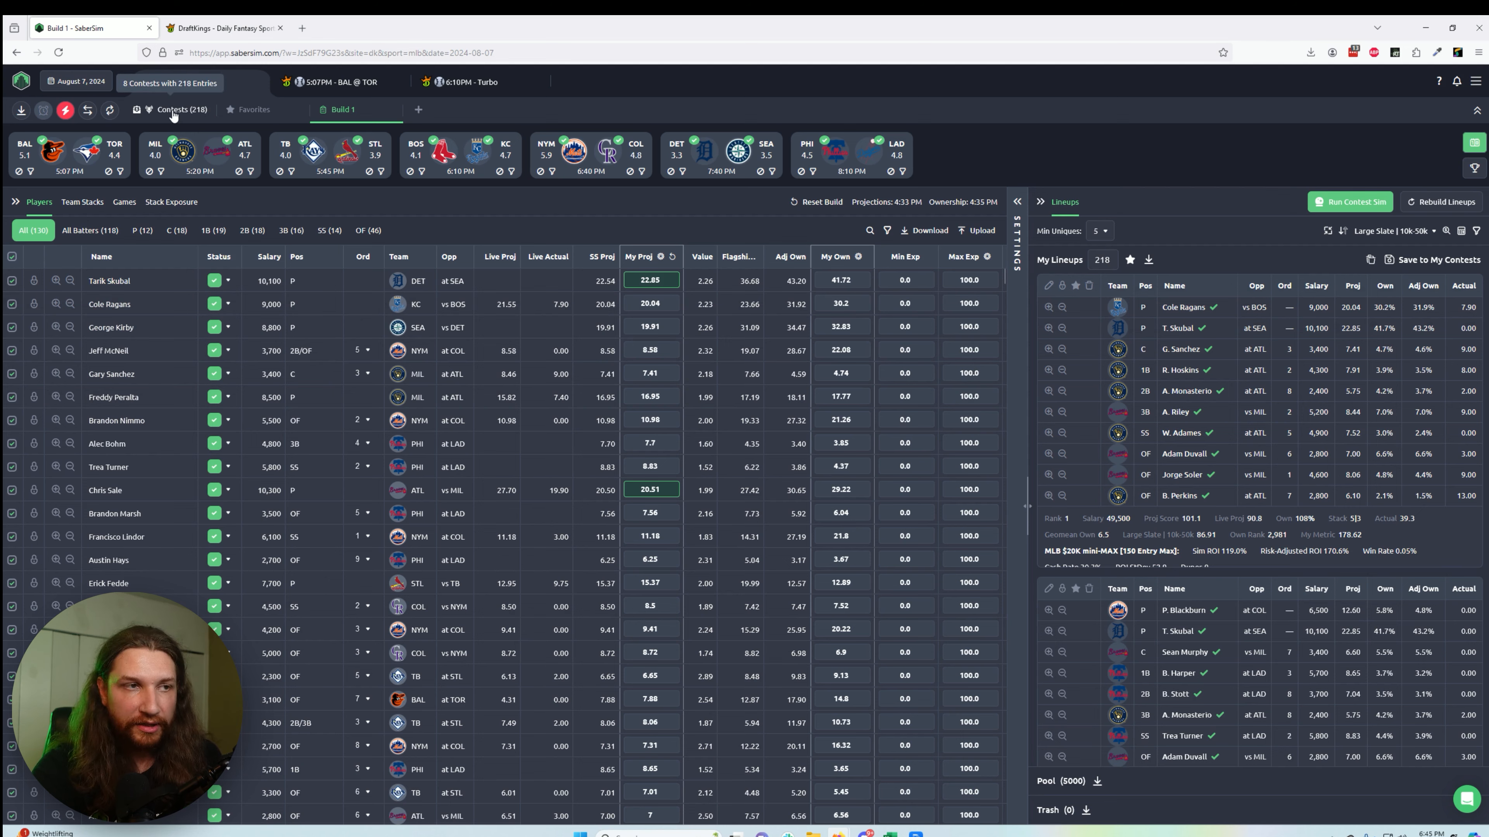
{"action": "left_click", "coordinate": [87, 110]}
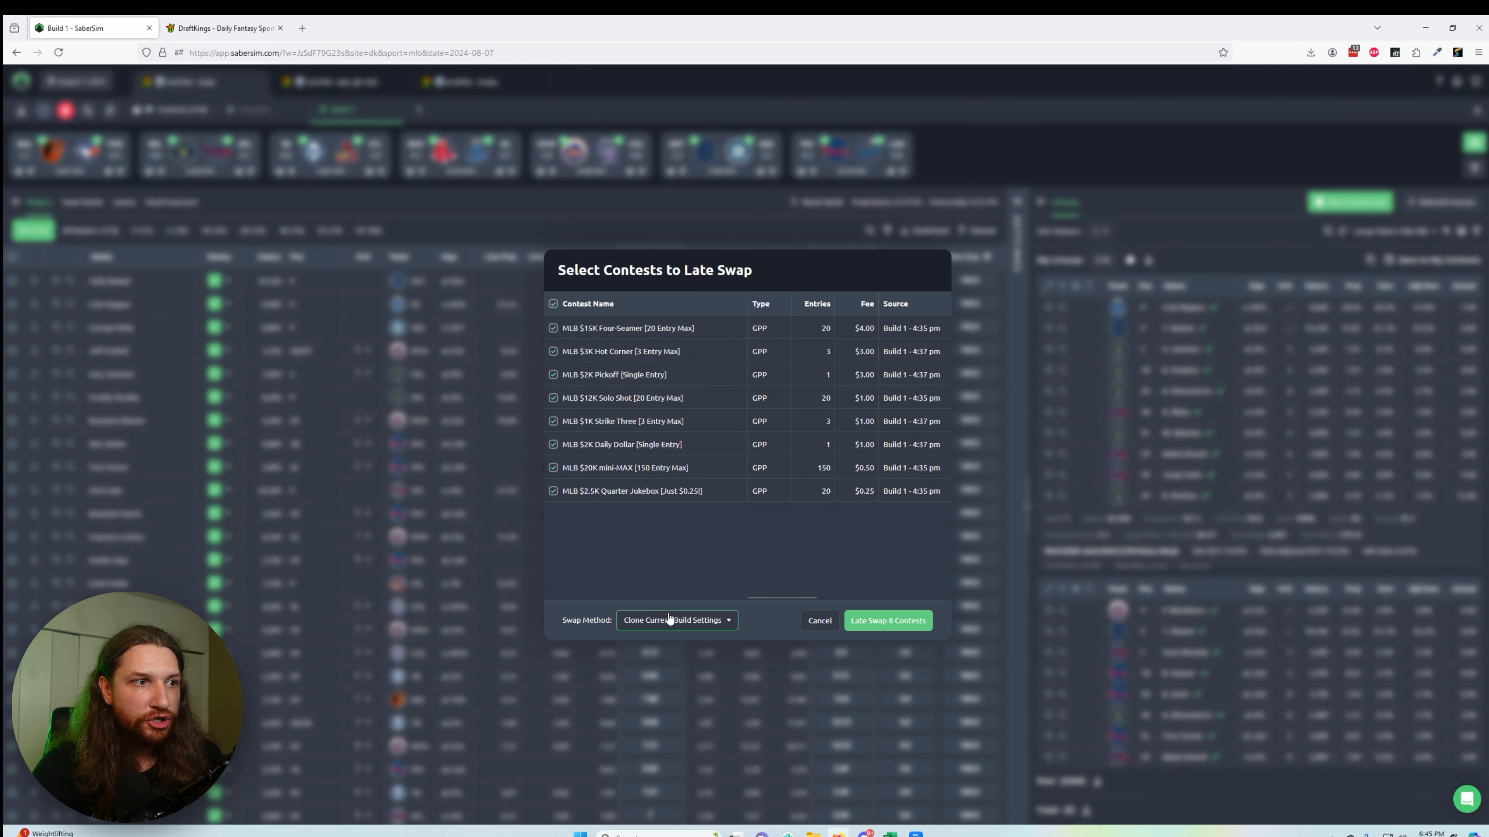
{"action": "left_click", "coordinate": [649, 620]}
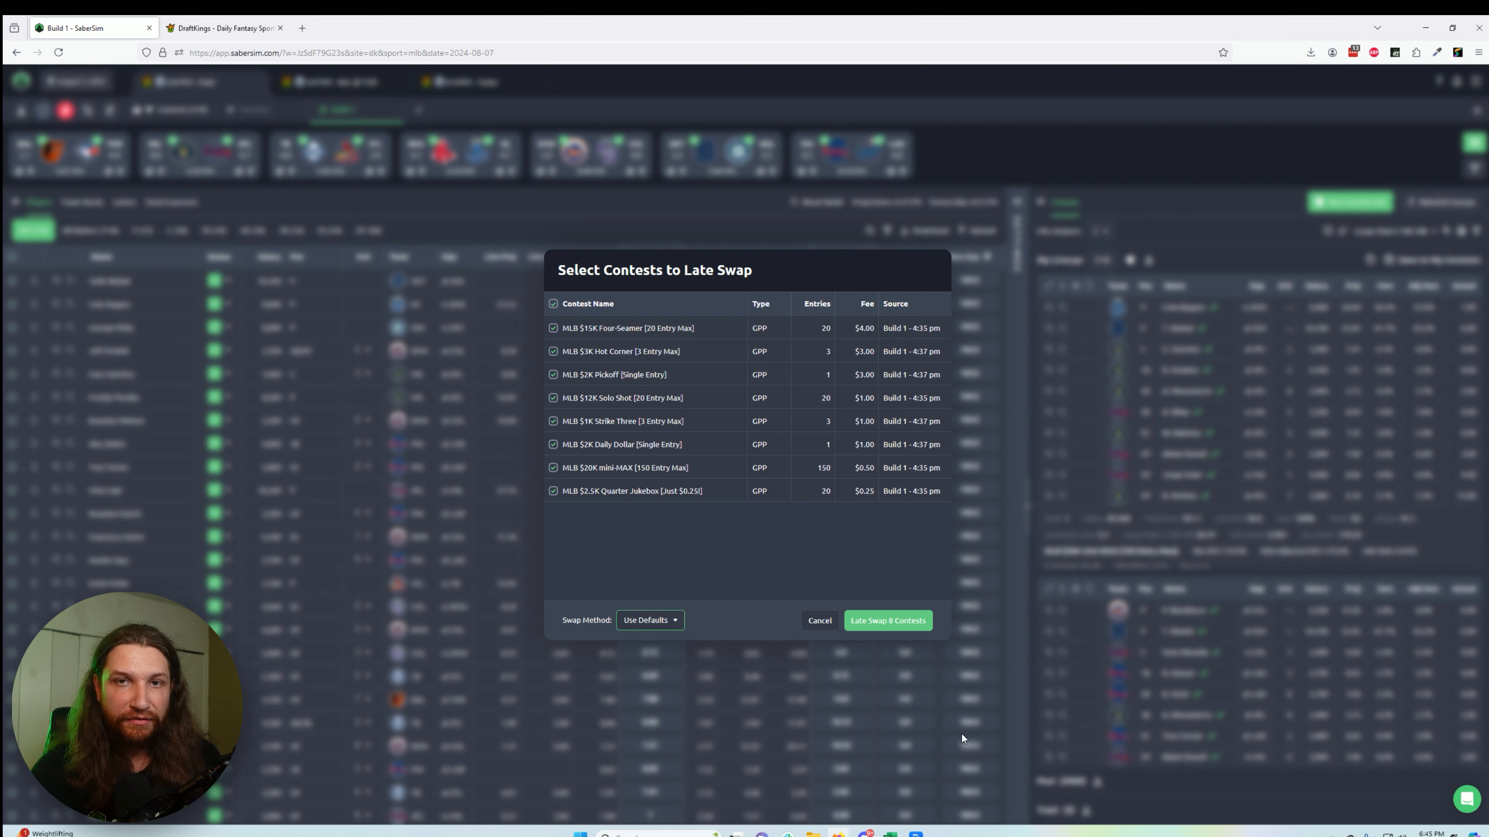
{"action": "left_click", "coordinate": [1031, 154]}
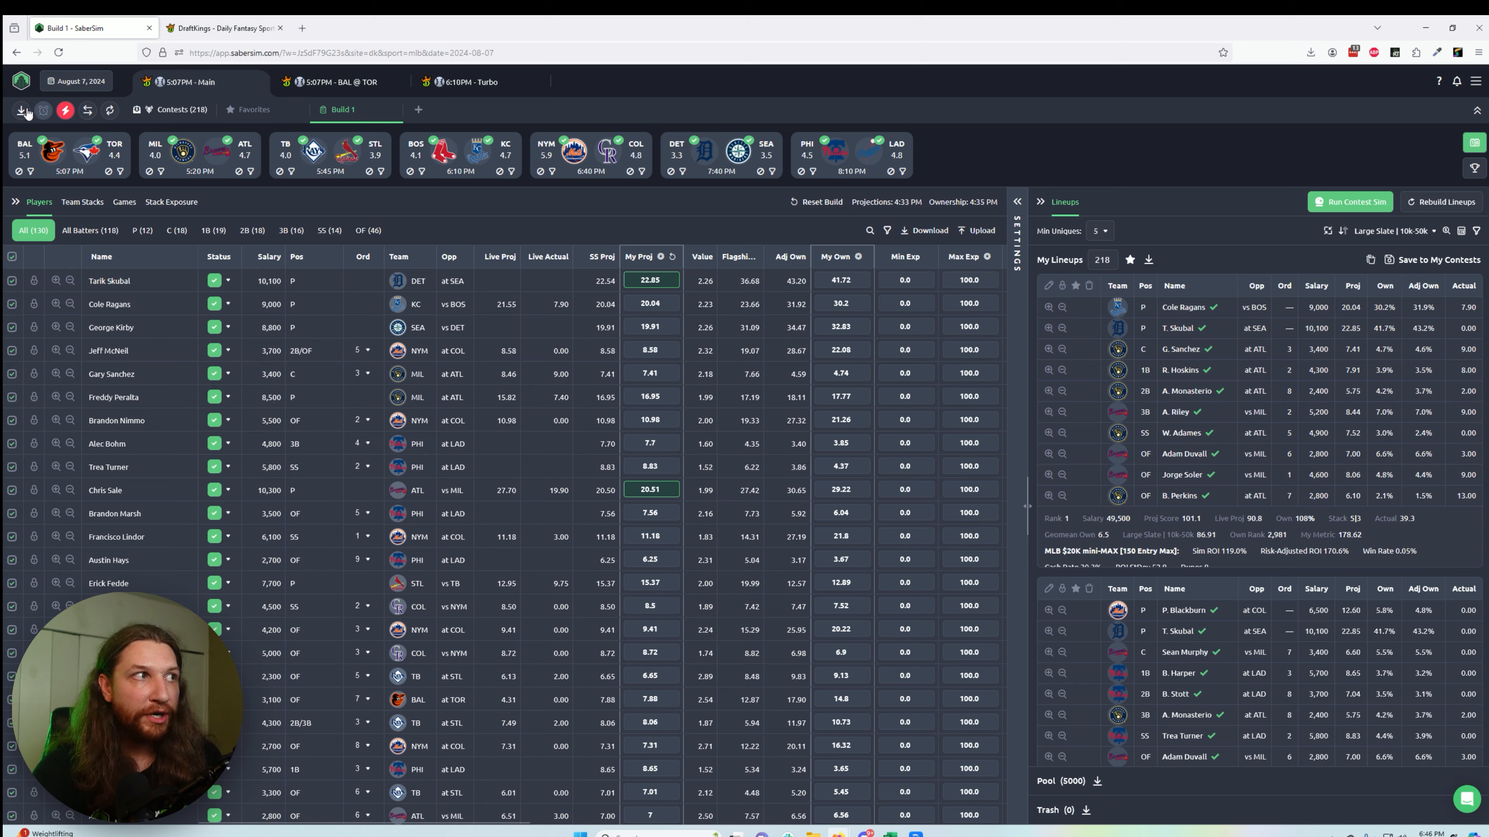
Start a late swap of all 8 contests with the Use Defaults swap method
{"action": "left_click", "coordinate": [88, 110]}
{"action": "left_click", "coordinate": [630, 620]}
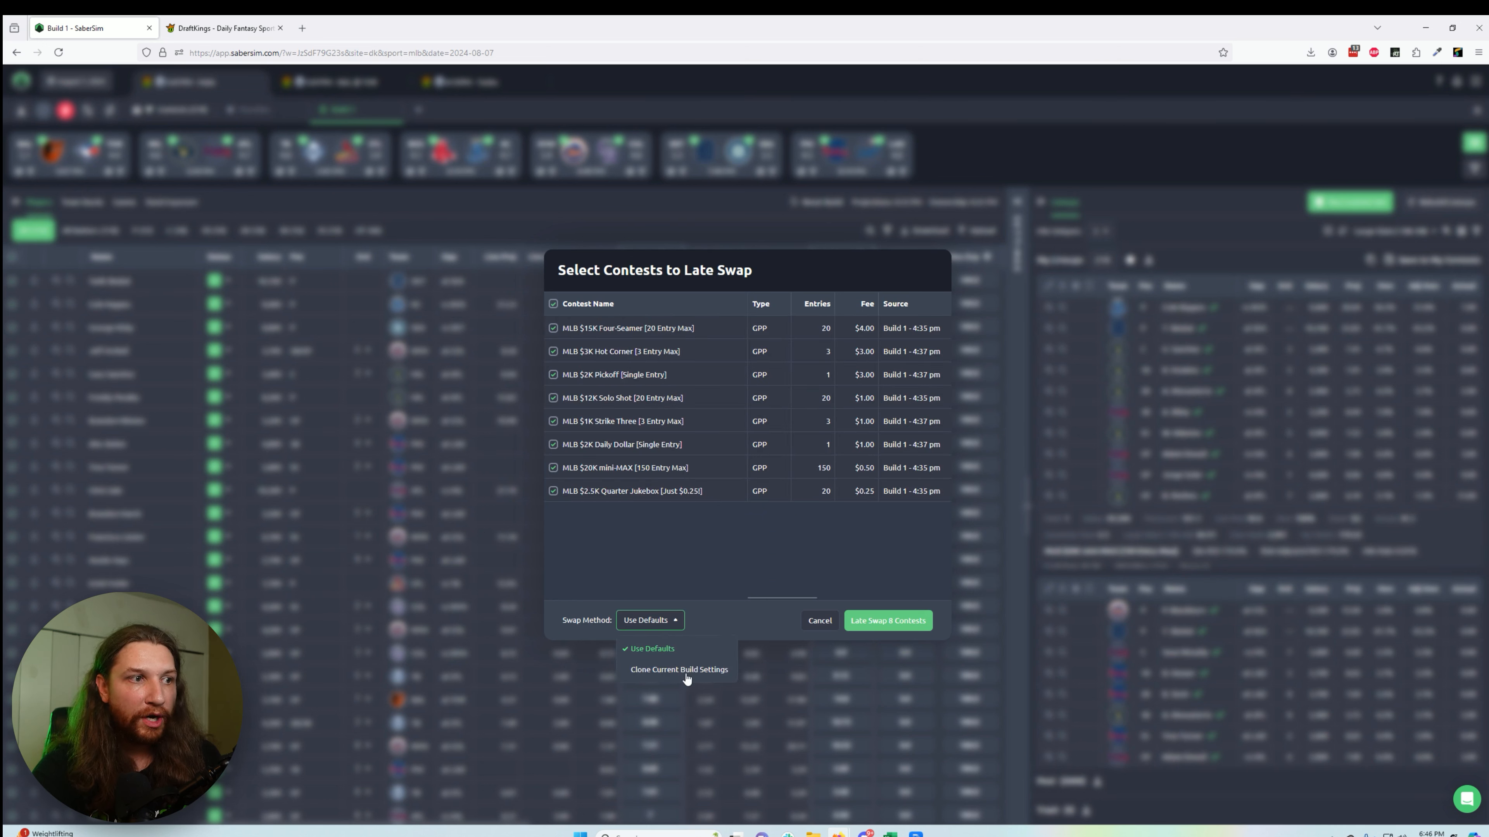
{"action": "left_click", "coordinate": [685, 673]}
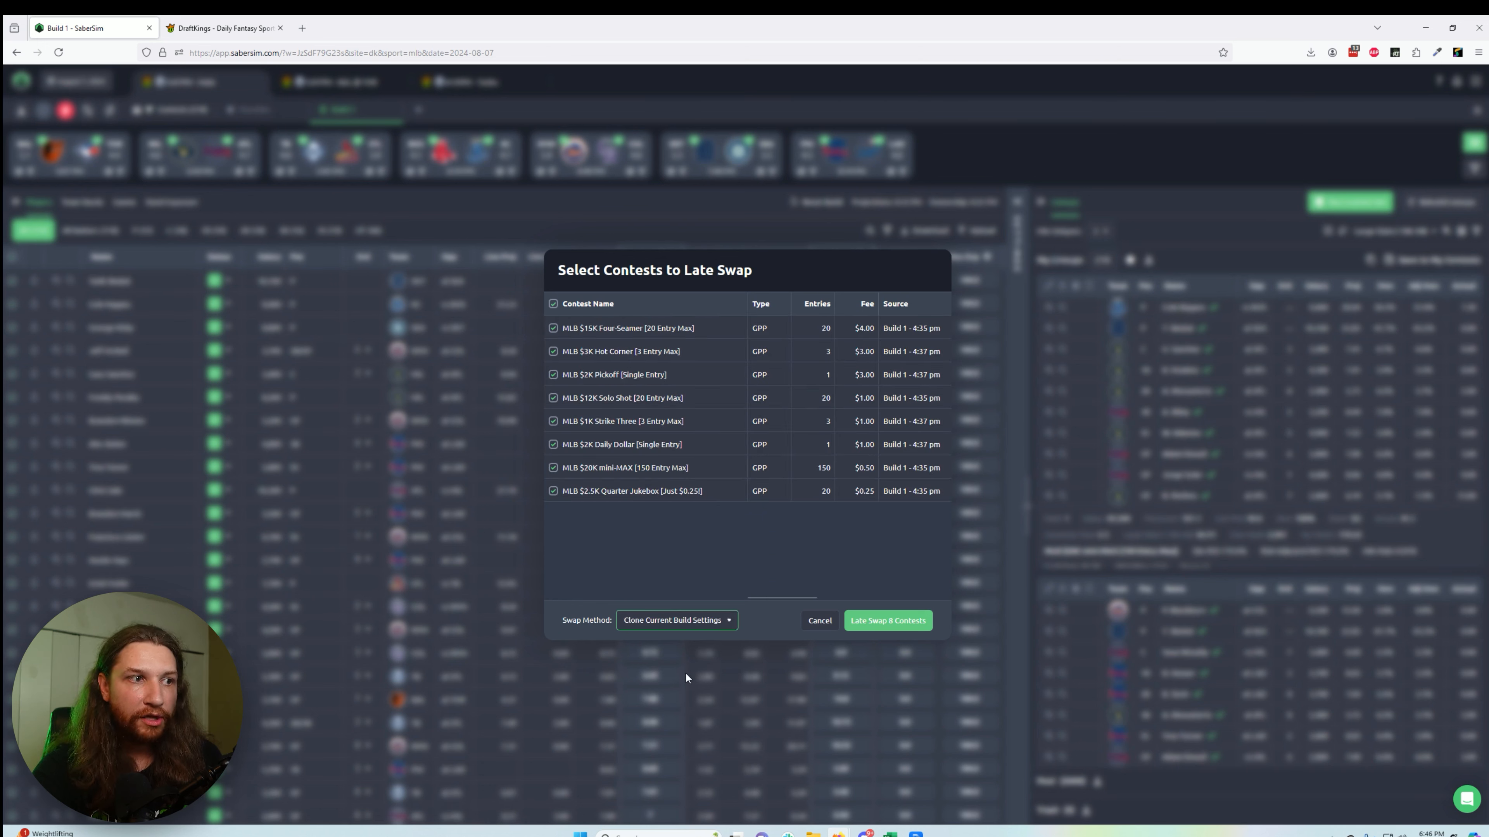
{"action": "left_click", "coordinate": [682, 620]}
{"action": "left_click", "coordinate": [654, 657]}
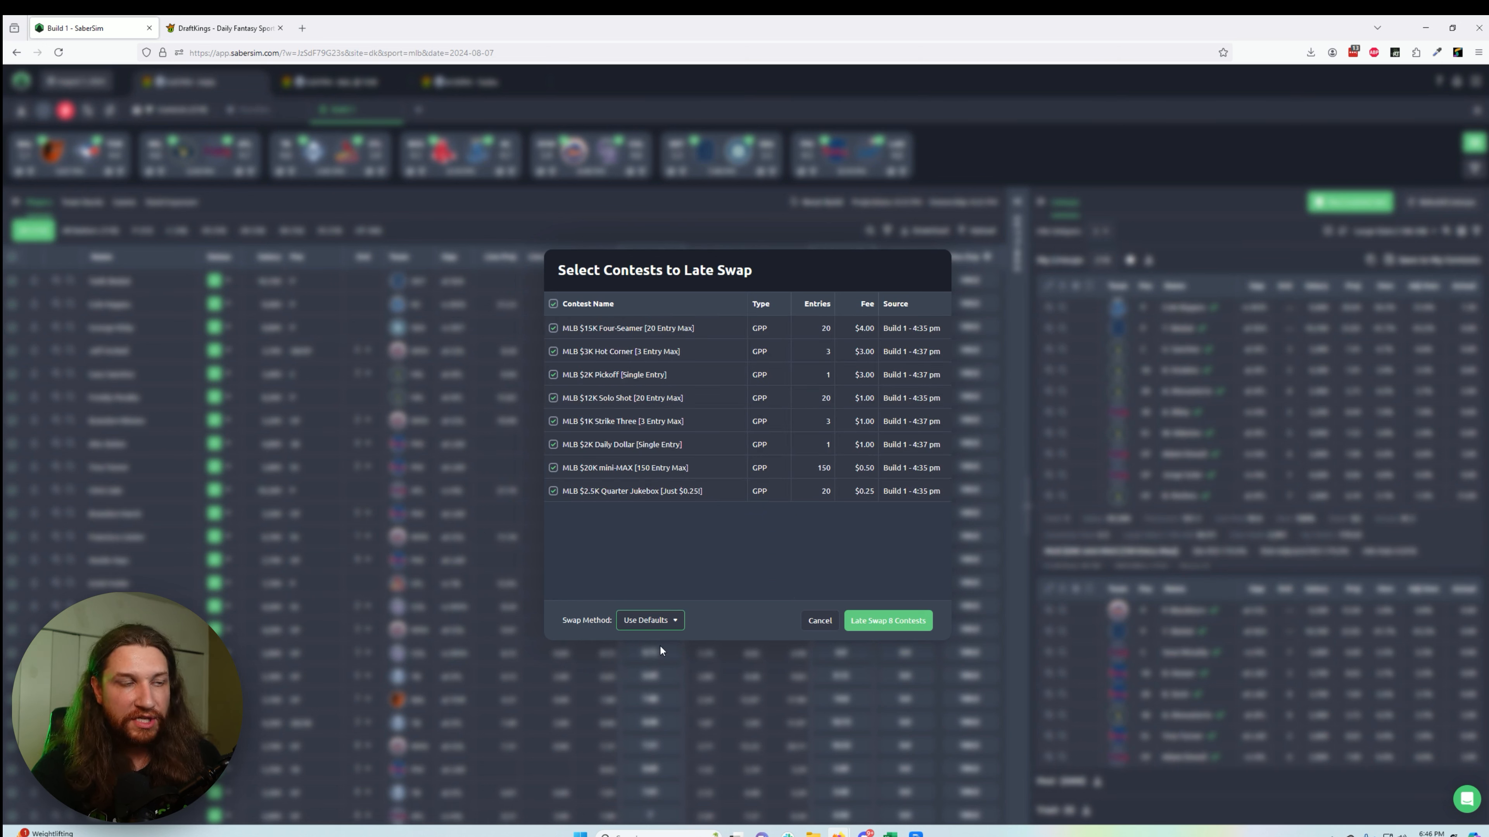
{"action": "left_click", "coordinate": [886, 622]}
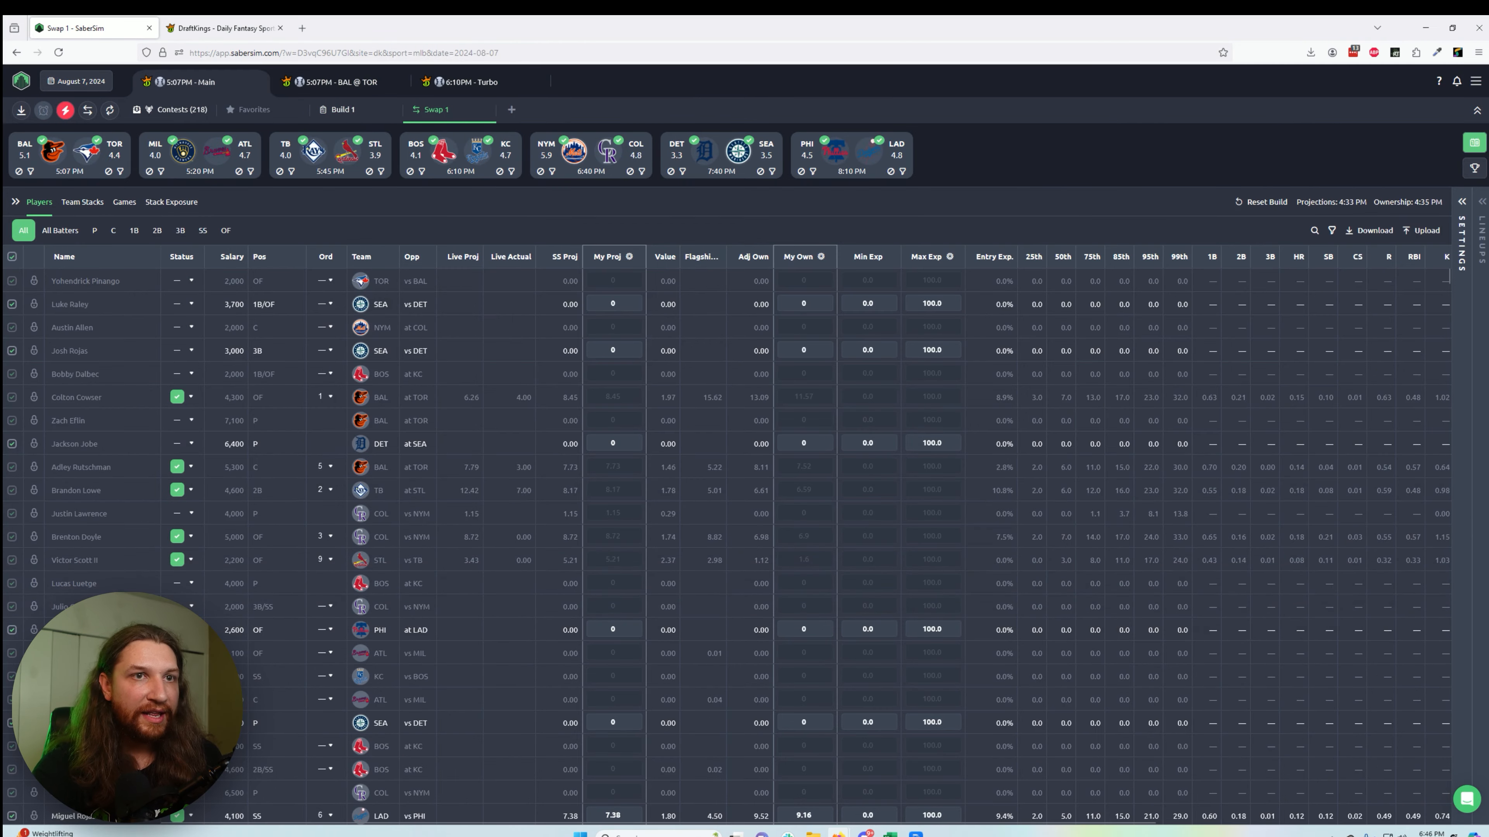
Show the build settings and set My Proj to 22.53 for Tarik Skubal and 19.92 for George Kirby
{"action": "left_click", "coordinate": [1462, 255]}
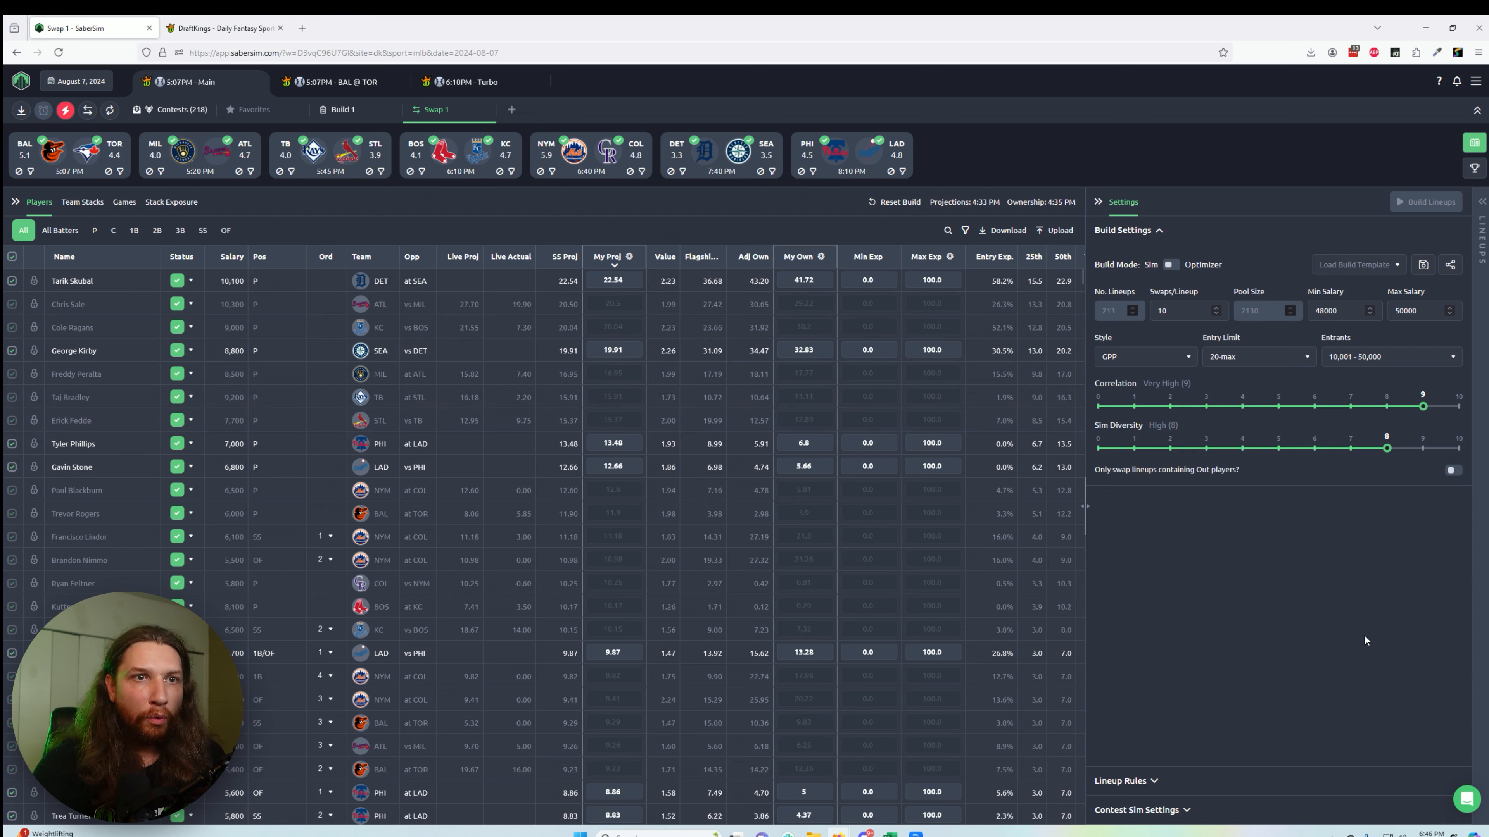
{"action": "left_click", "coordinate": [625, 279]}
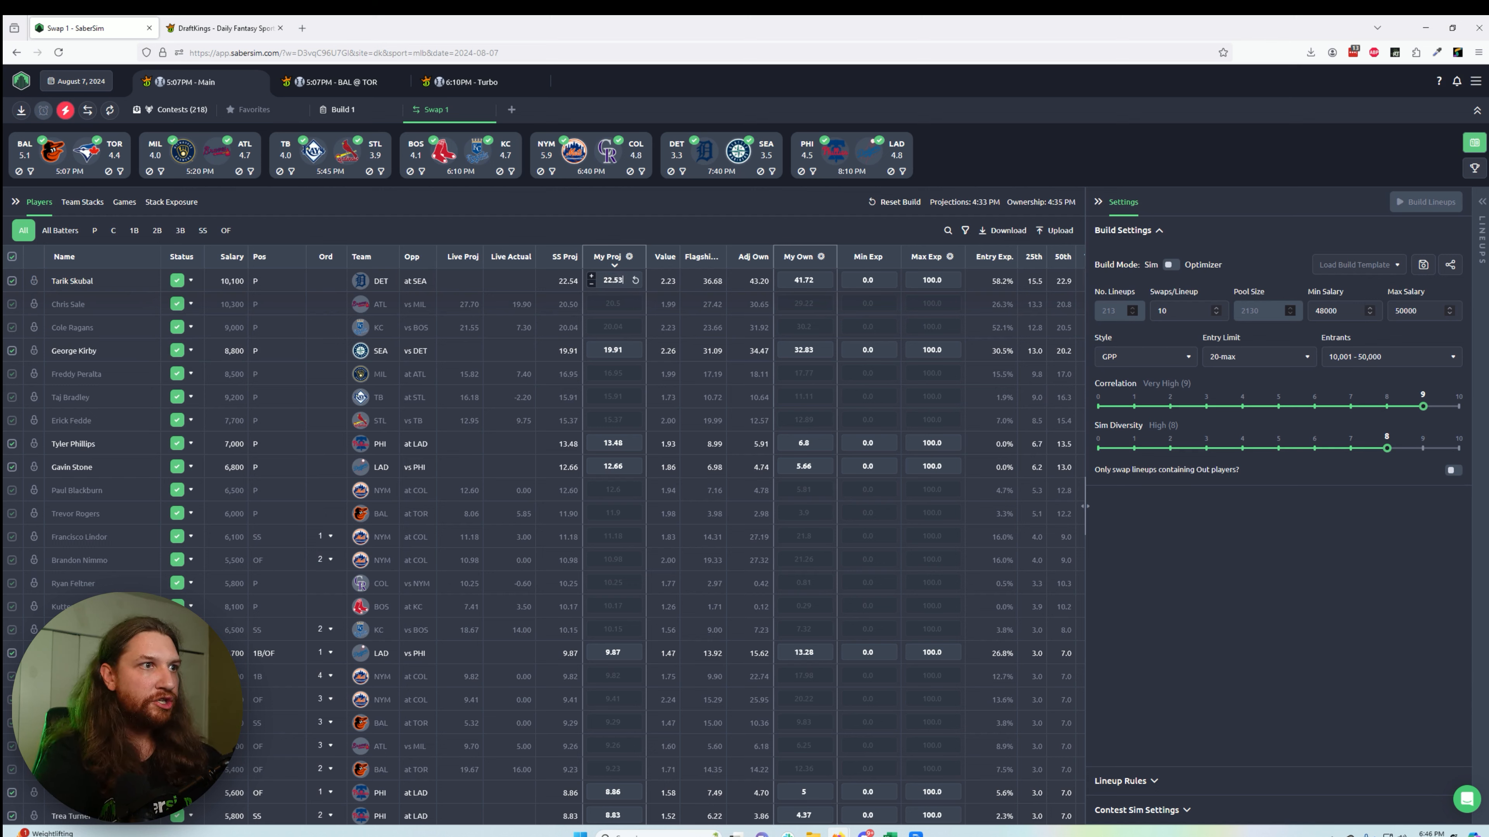
{"action": "left_click", "coordinate": [630, 351]}
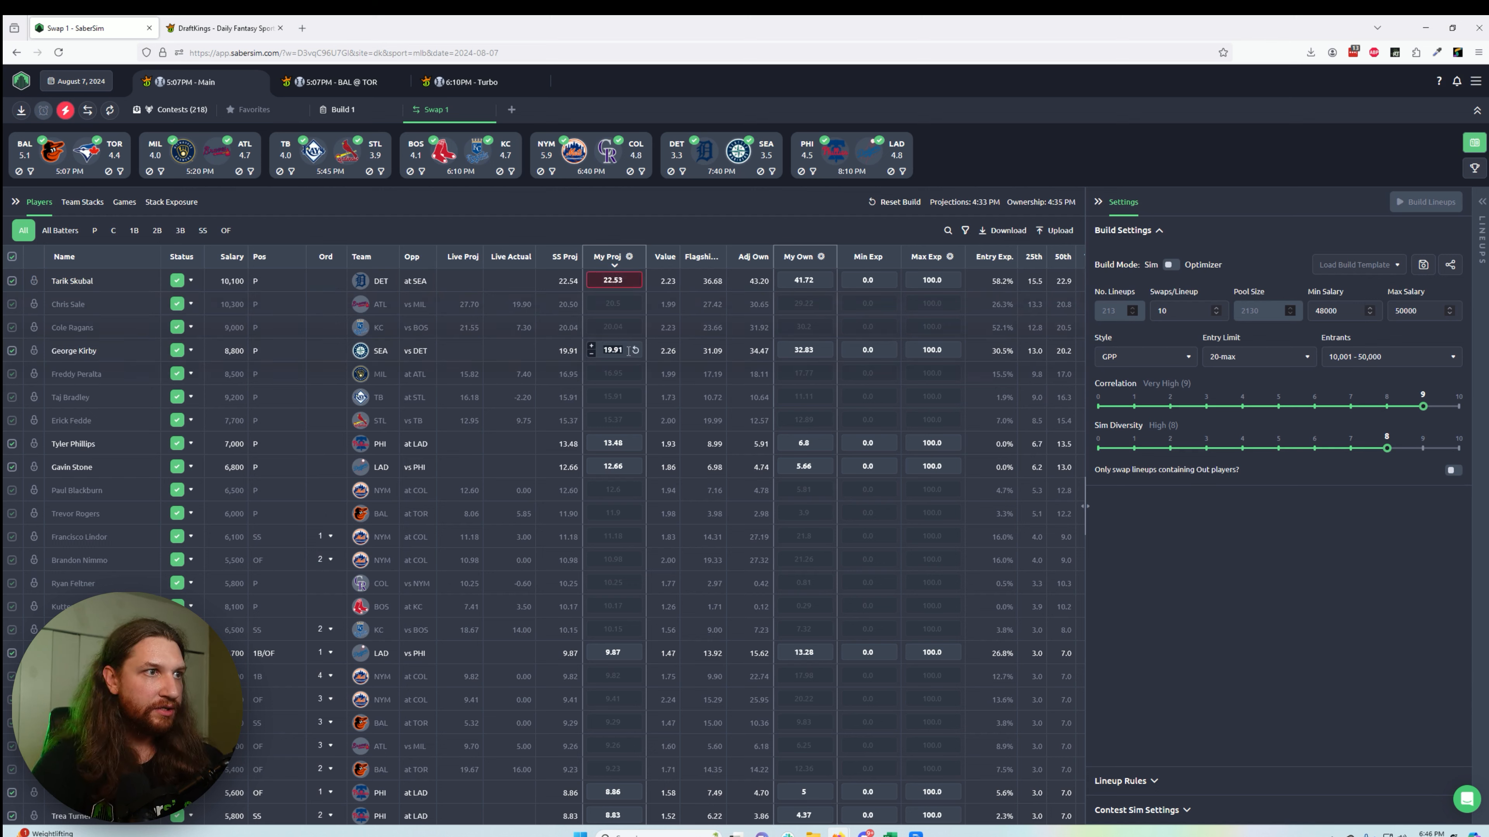
{"action": "key", "text": "Right"}
{"action": "key", "text": "BackSpace"}
{"action": "type", "text": "2"}
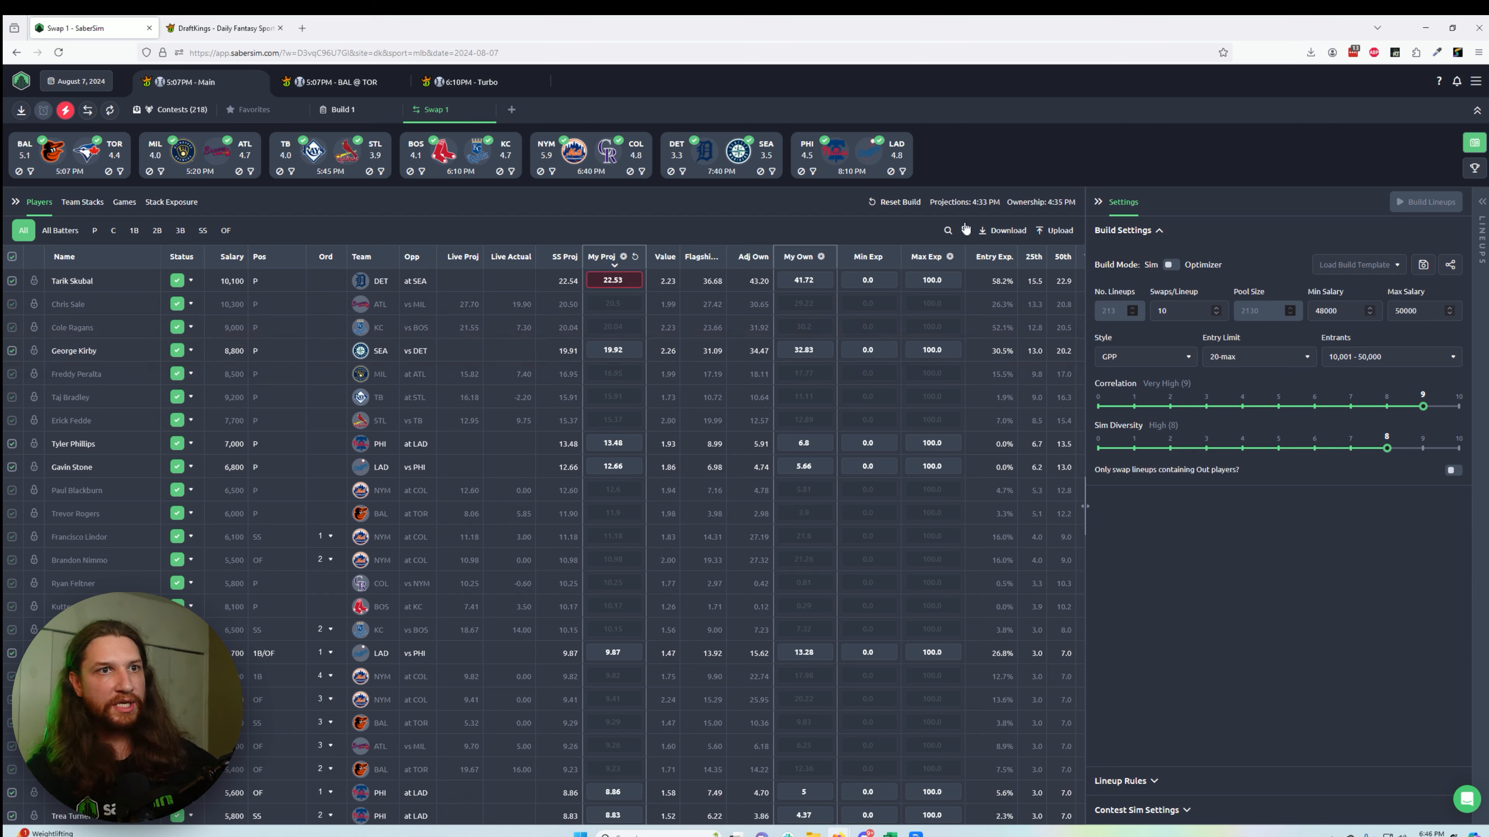
Set the swap build's entry limit to 150-max and open the Swaps/Lineup value for editing
{"action": "left_click", "coordinate": [1270, 359]}
{"action": "left_click", "coordinate": [1265, 448]}
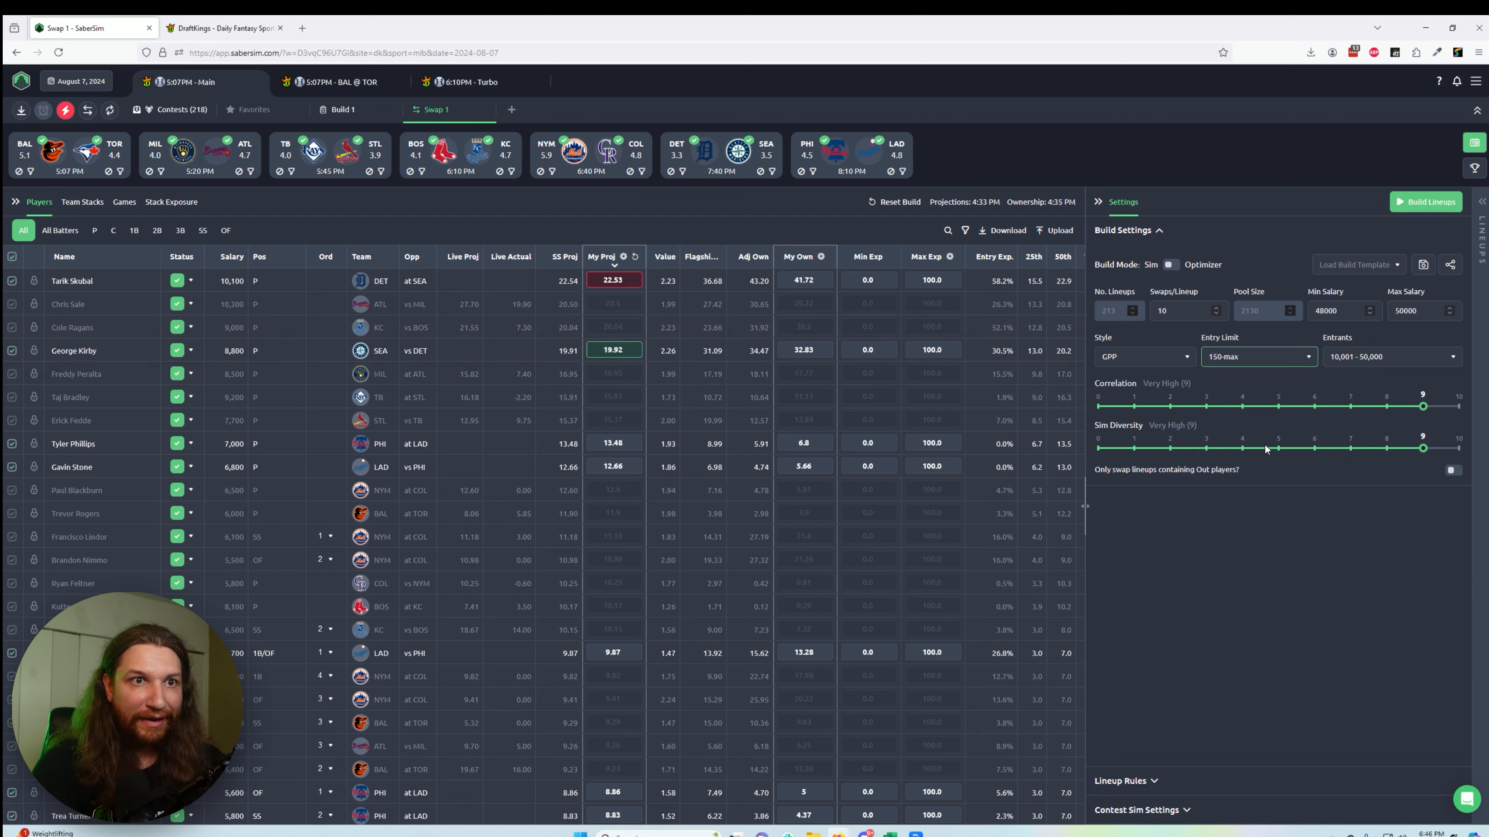
{"action": "left_click", "coordinate": [1197, 315]}
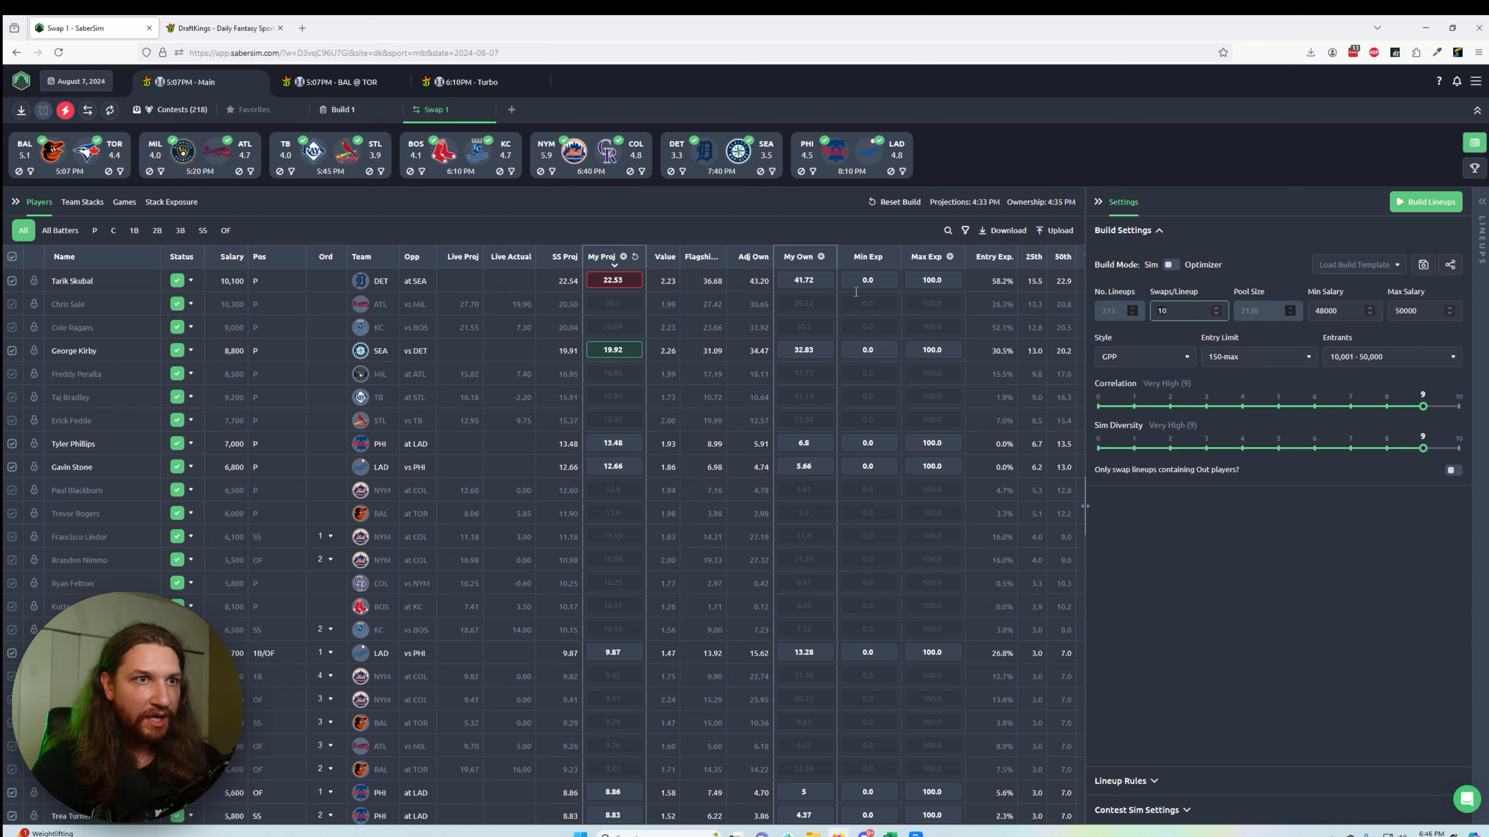
Set the swap build's Swaps/Lineup value to 23
{"action": "key", "text": "BackSpace"}
{"action": "key", "text": "BackSpace"}
{"action": "type", "text": "23"}
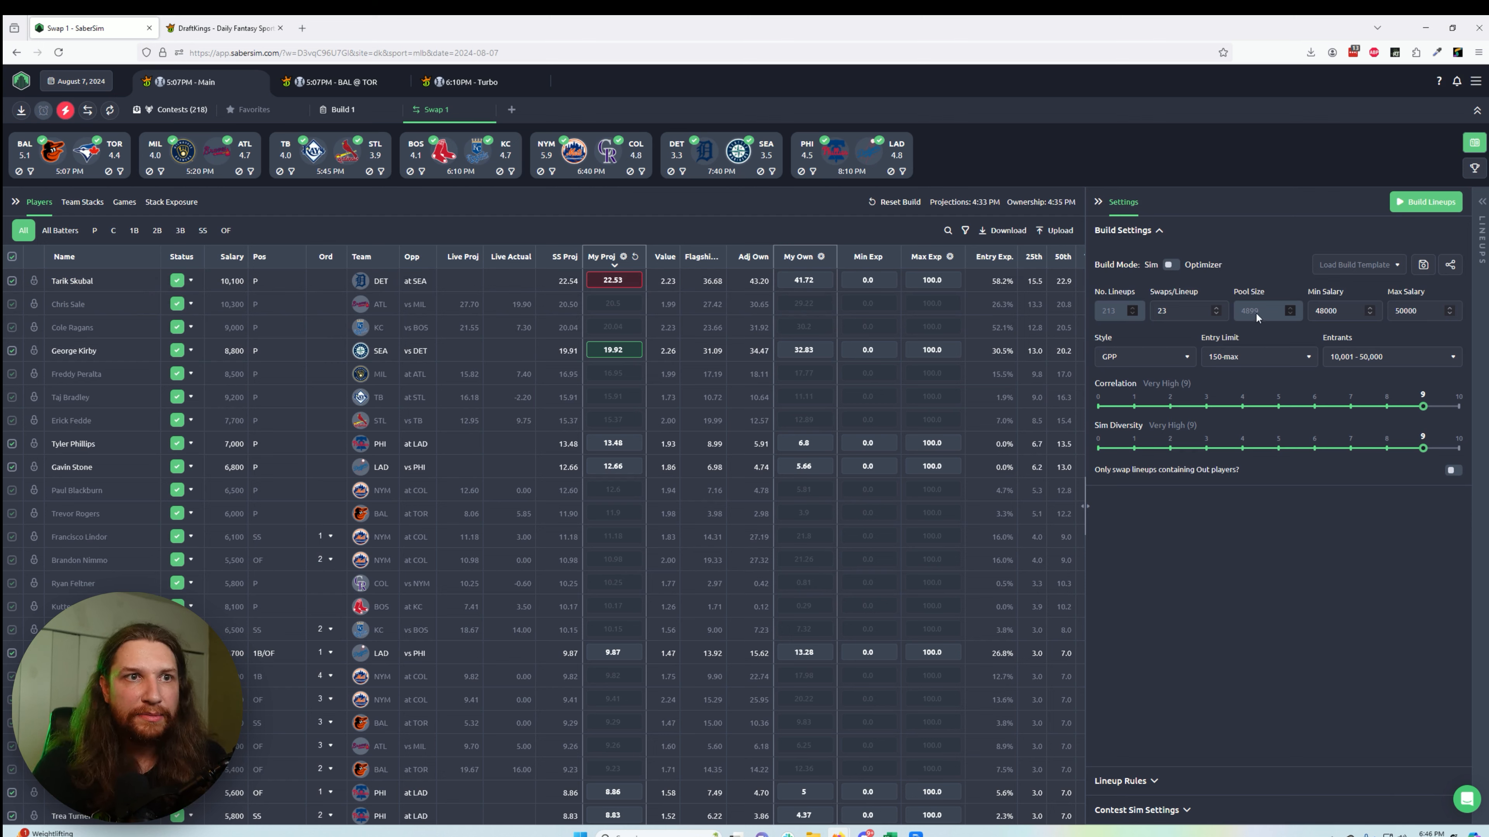
{"action": "mouse_move", "coordinate": [1254, 310]}
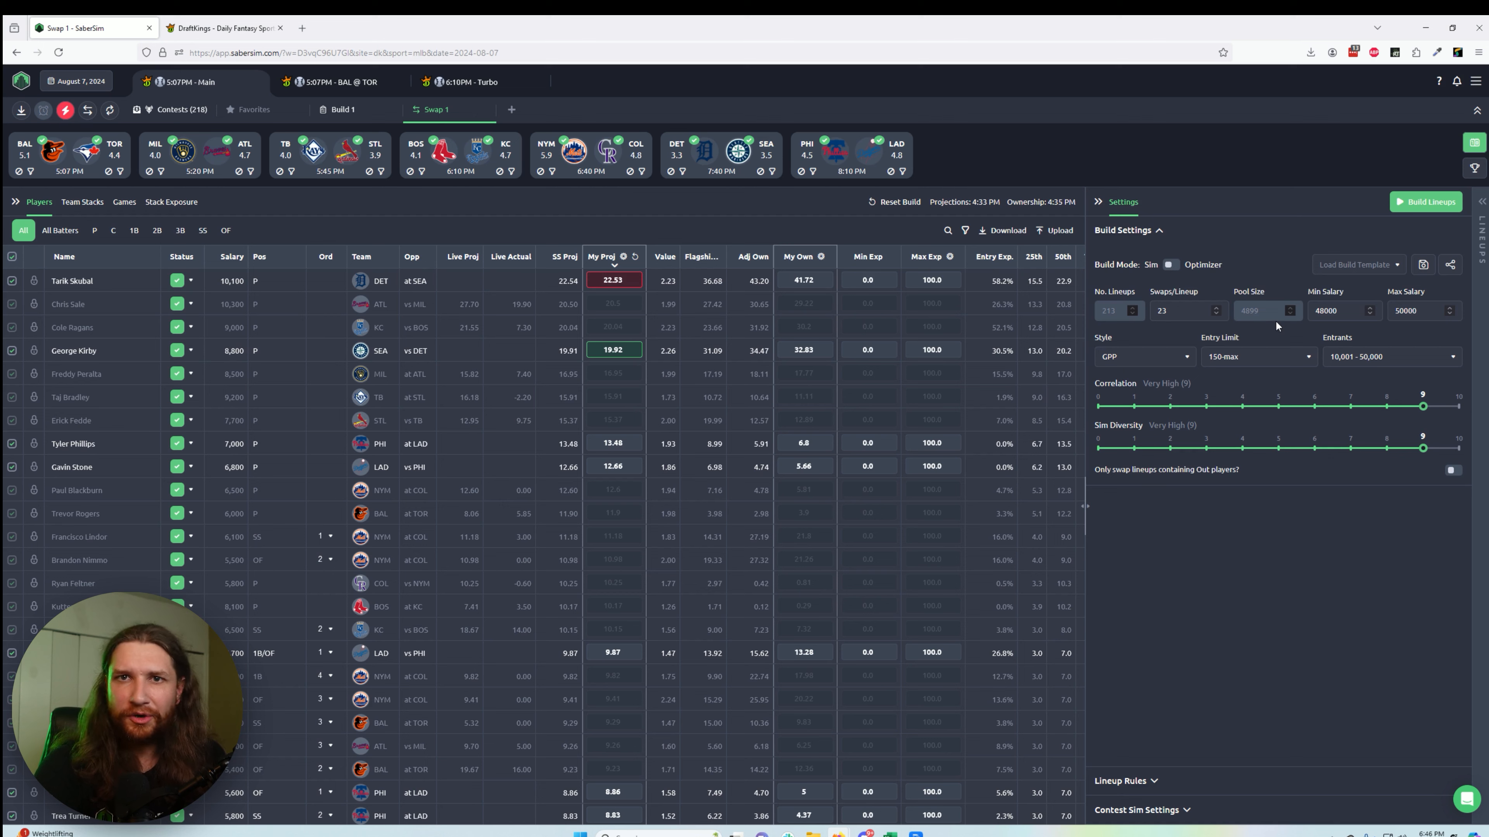
Set the minimum salary to 0 and build the swap lineups
{"action": "left_click", "coordinate": [1196, 319]}
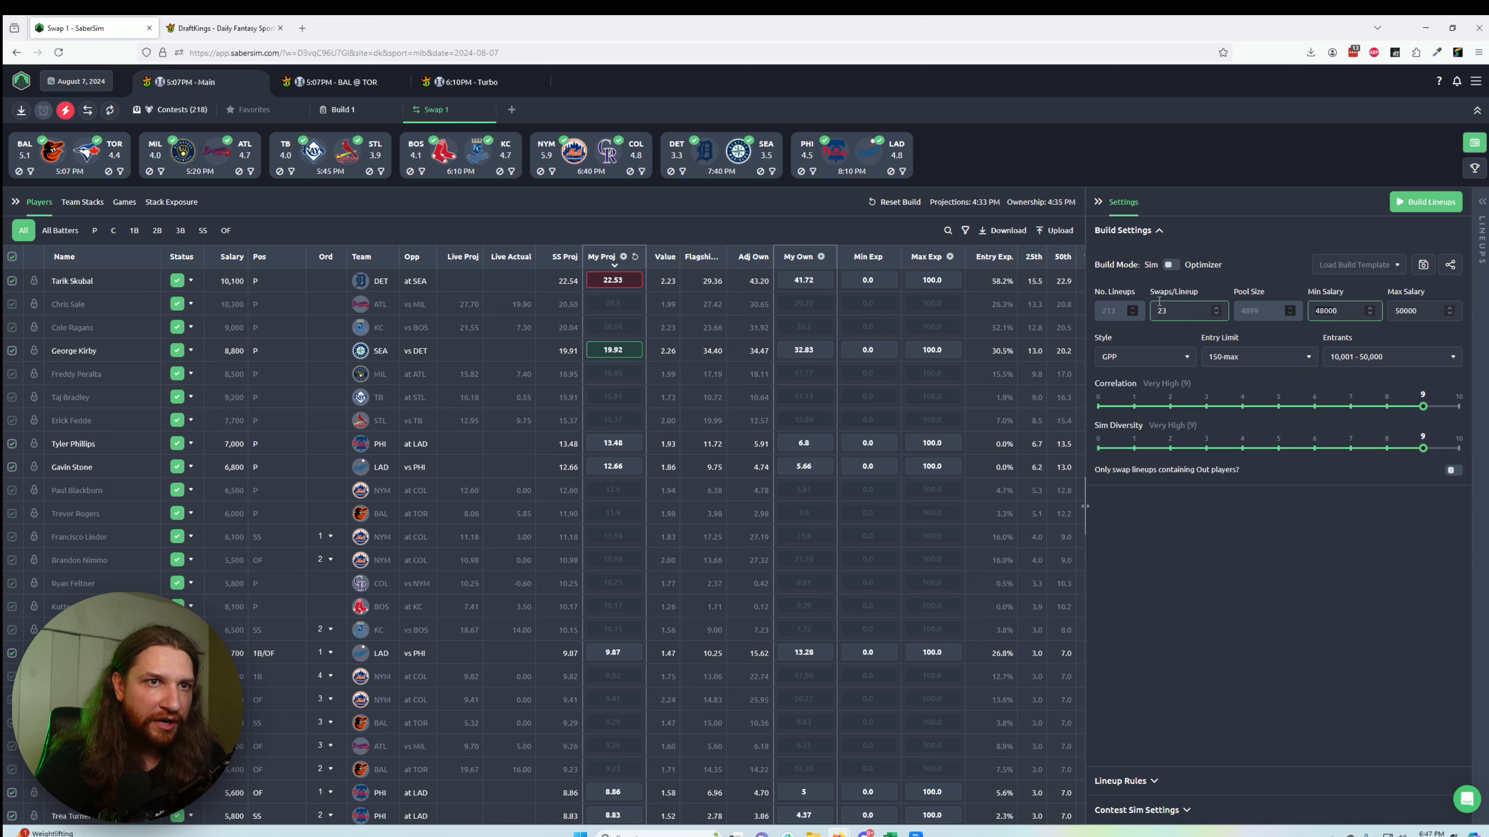
{"action": "key", "text": "BackSpace"}
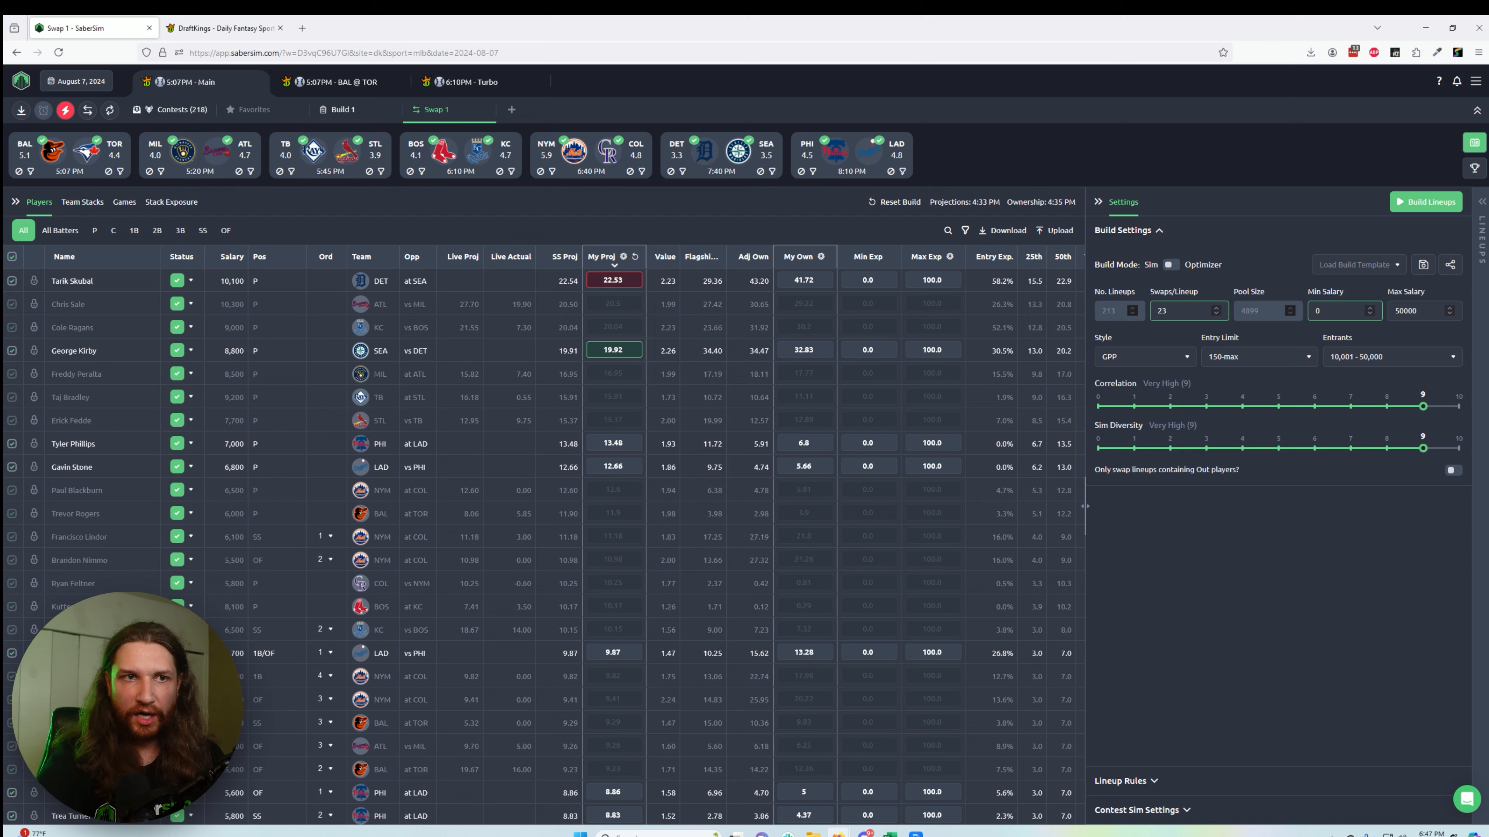
{"action": "left_click", "coordinate": [1286, 176]}
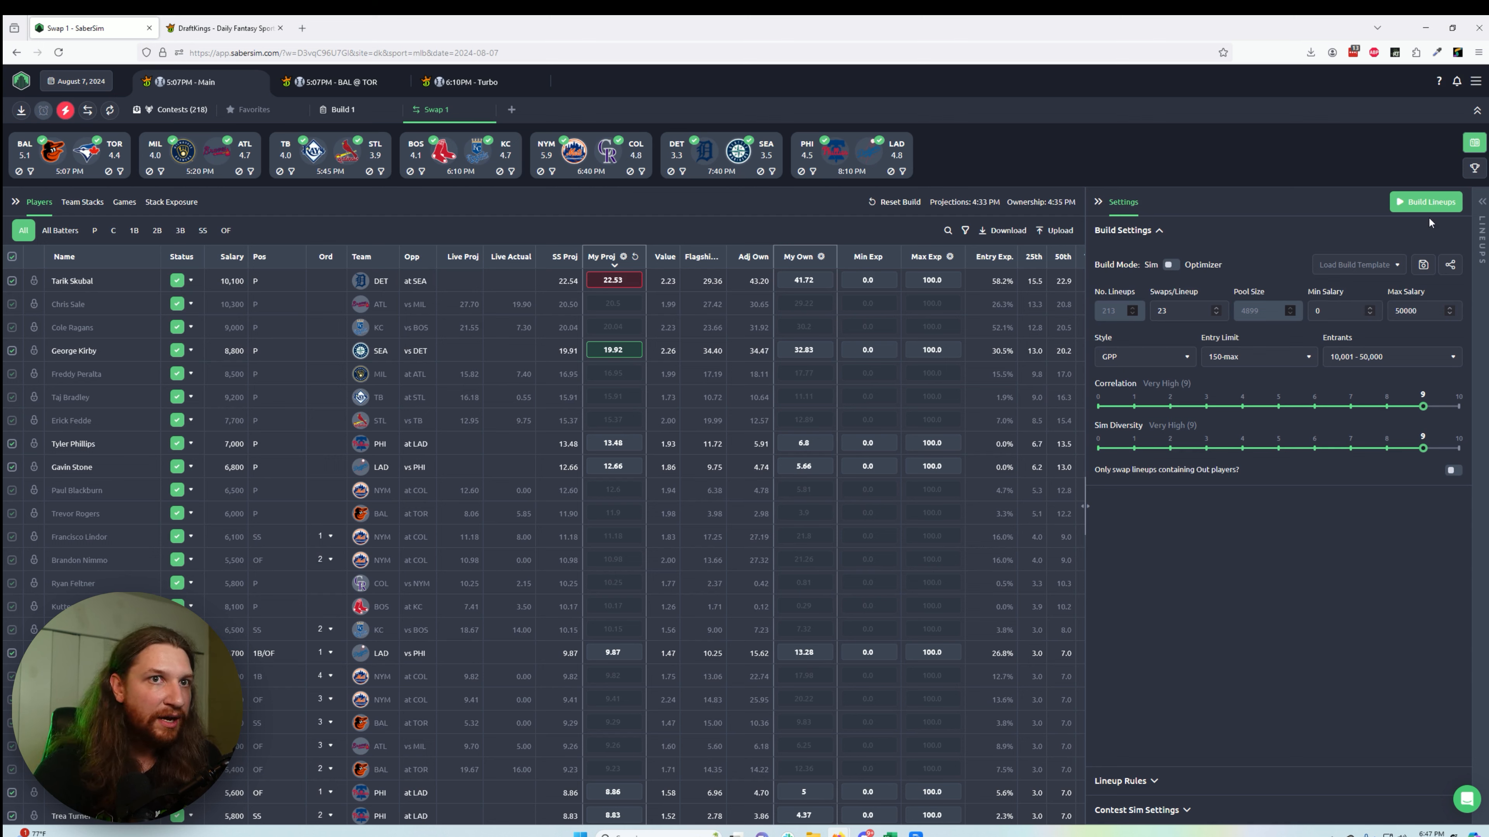
{"action": "left_click", "coordinate": [1426, 204]}
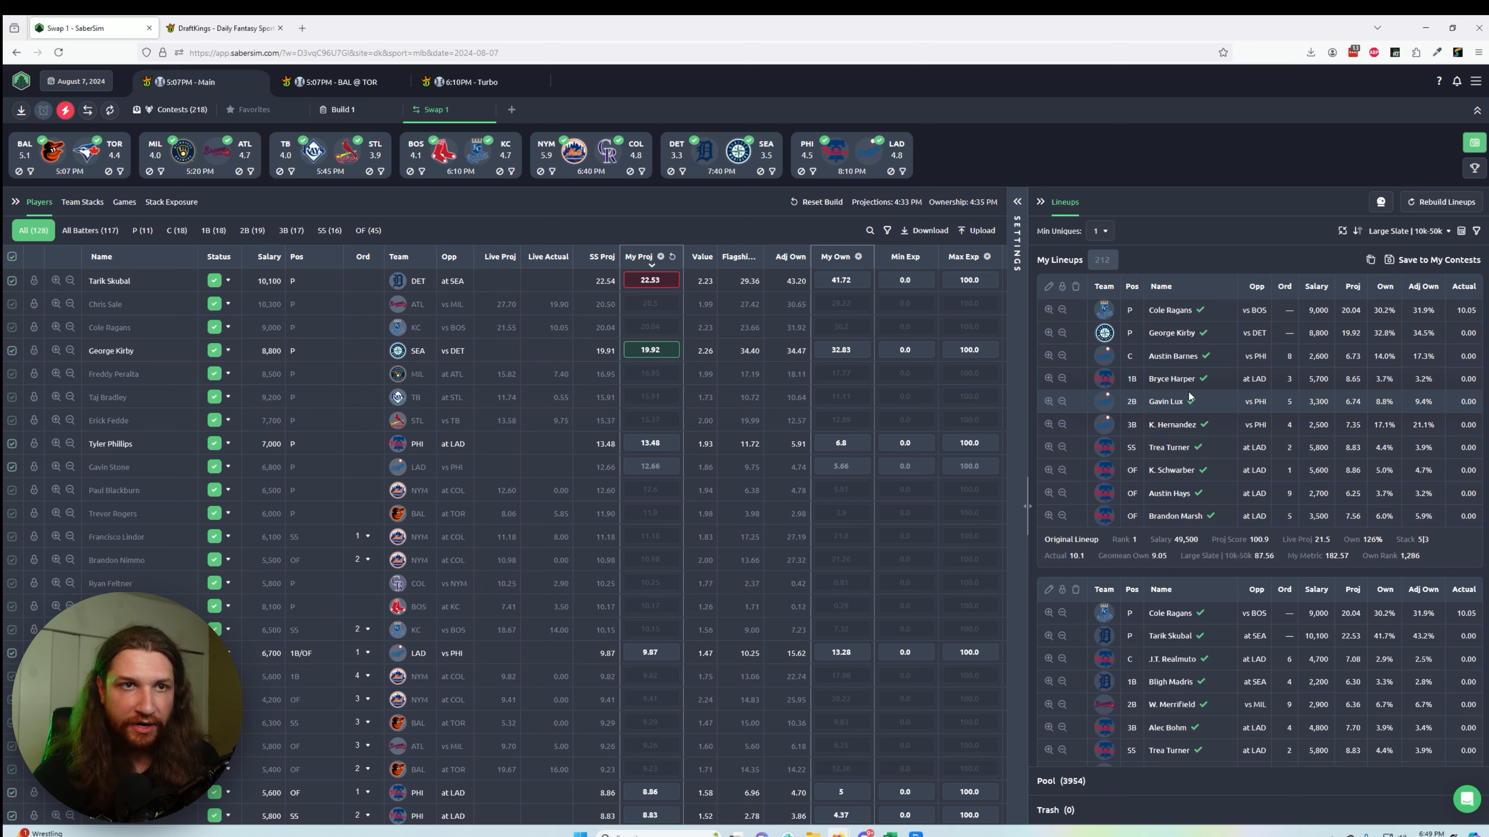
Review the available lineup sort metrics, the stack exposures and the first swapped lineups
{"action": "left_click", "coordinate": [1407, 231]}
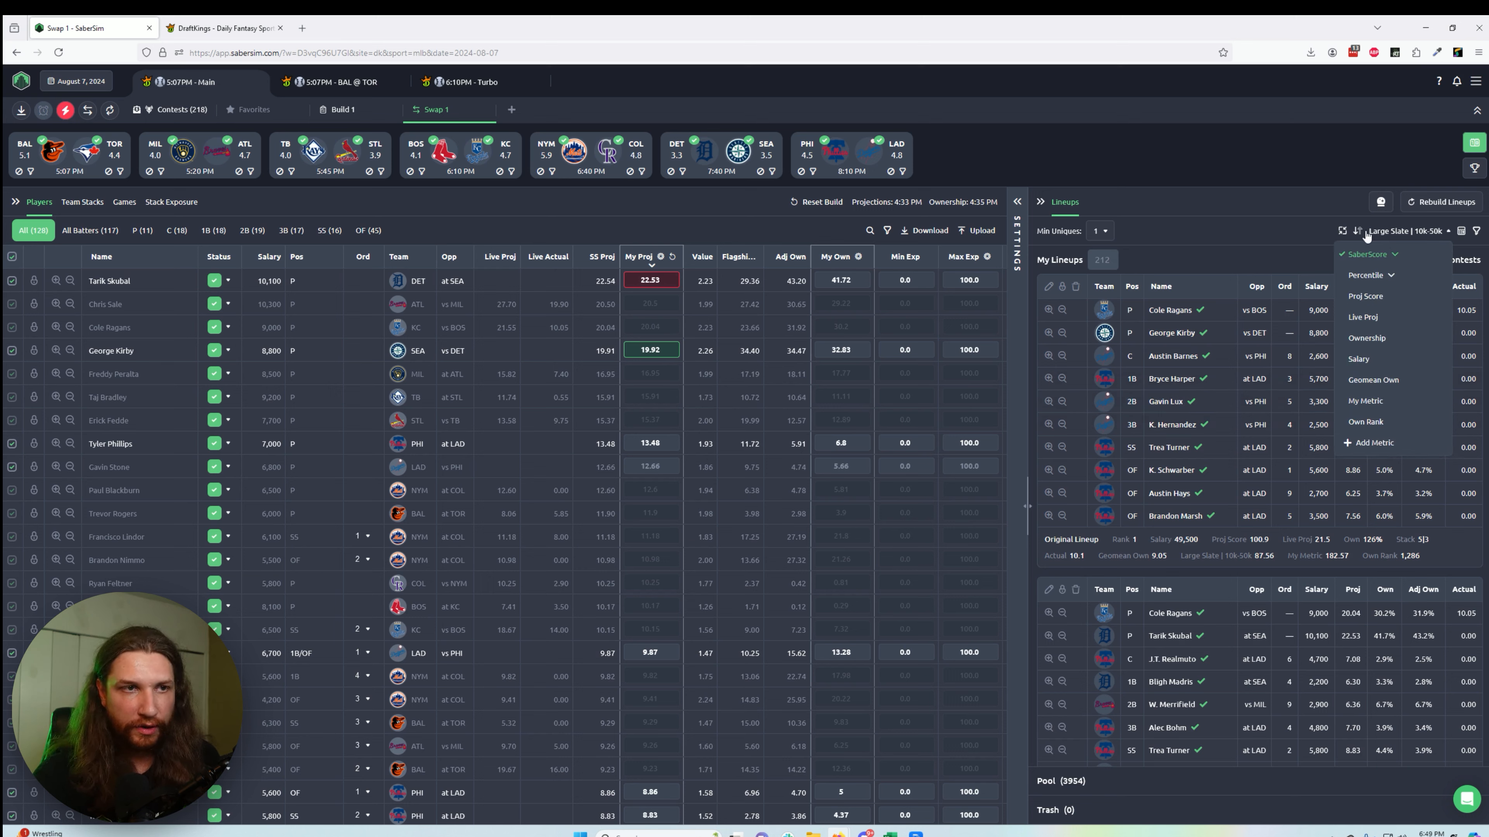
{"action": "left_click", "coordinate": [1258, 166]}
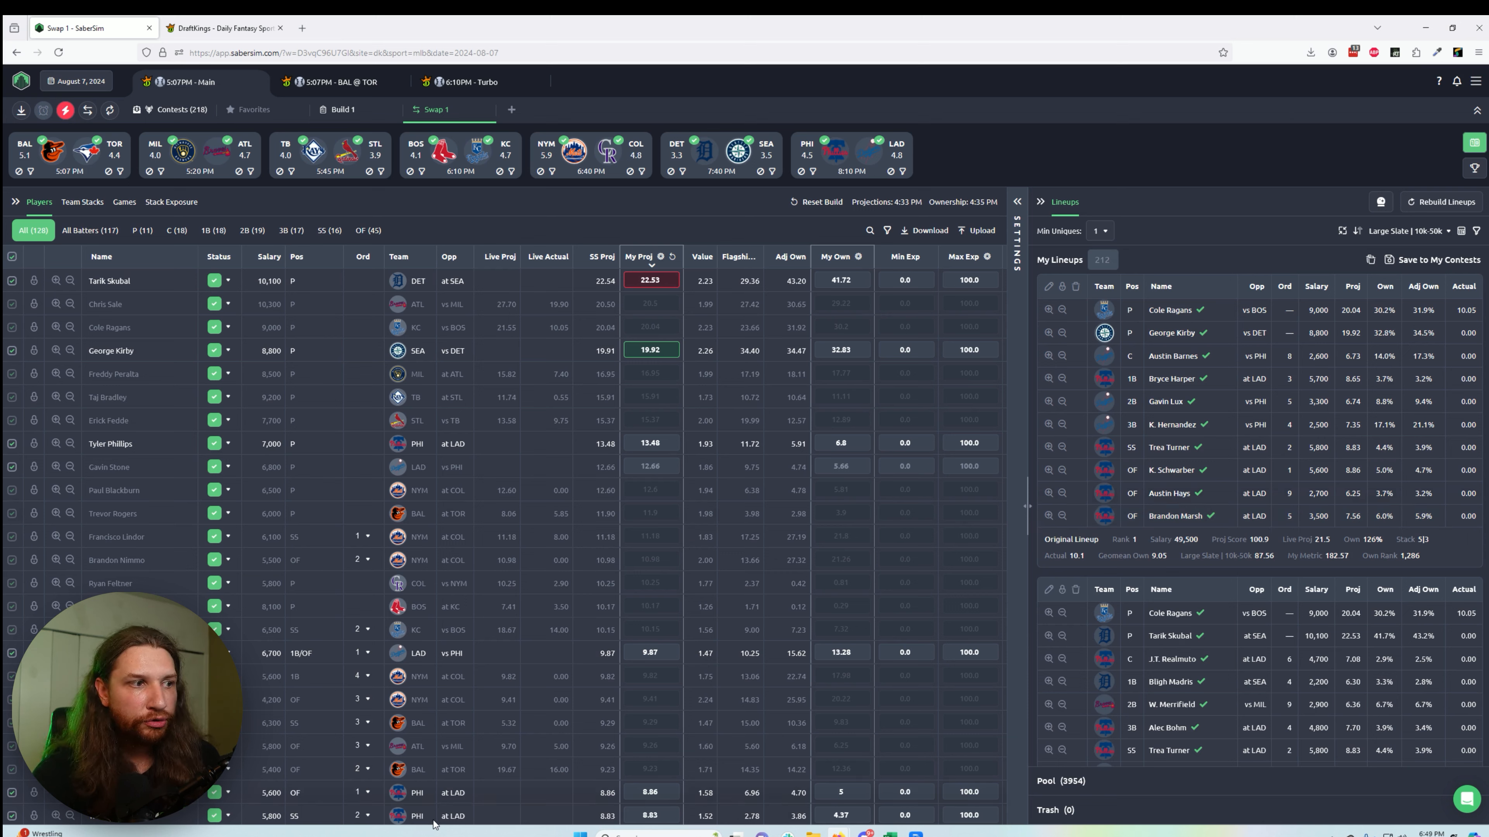
{"action": "left_click", "coordinate": [176, 202]}
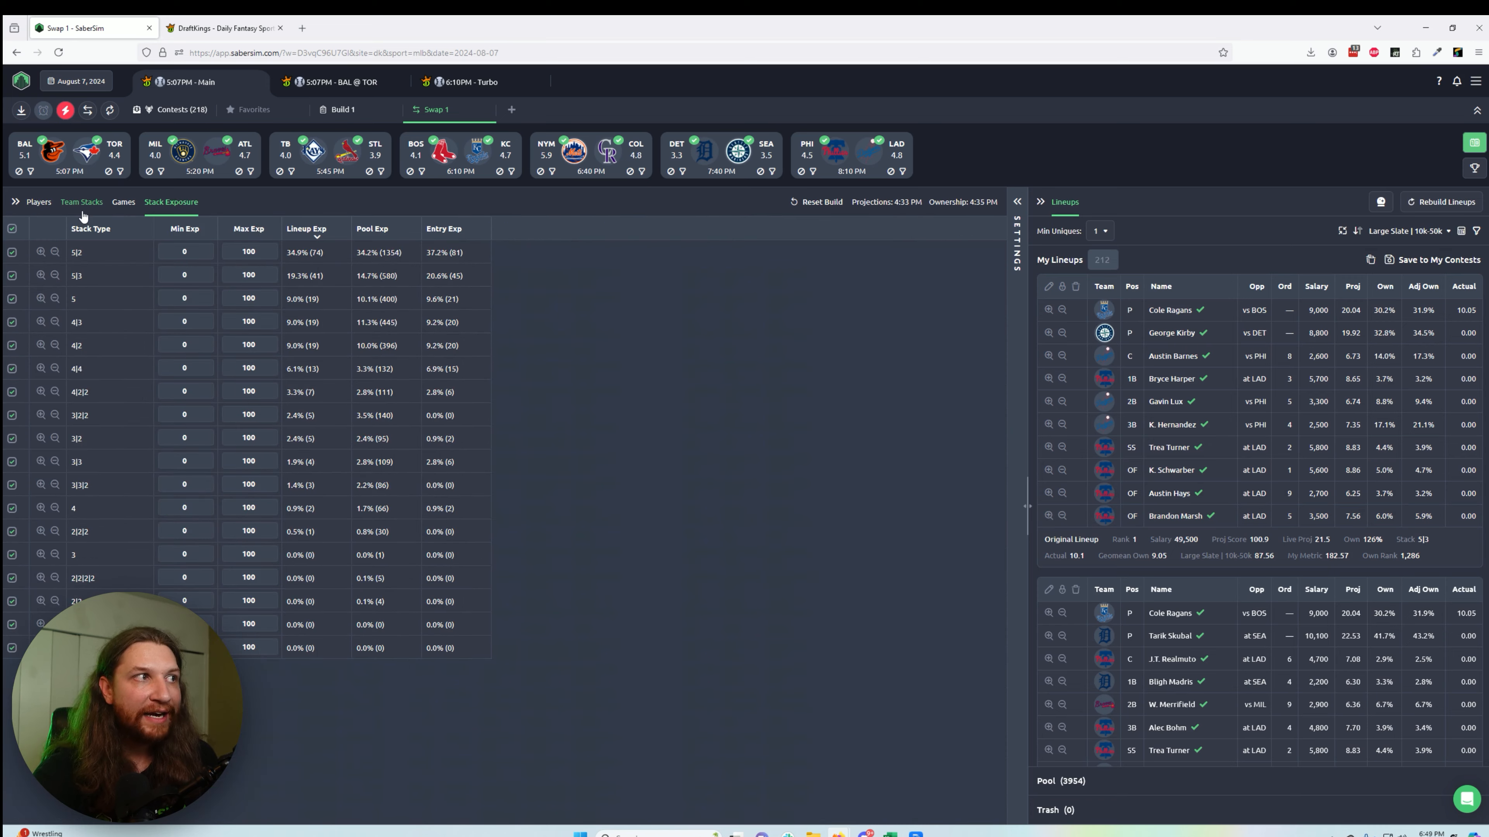
{"action": "left_click", "coordinate": [41, 202]}
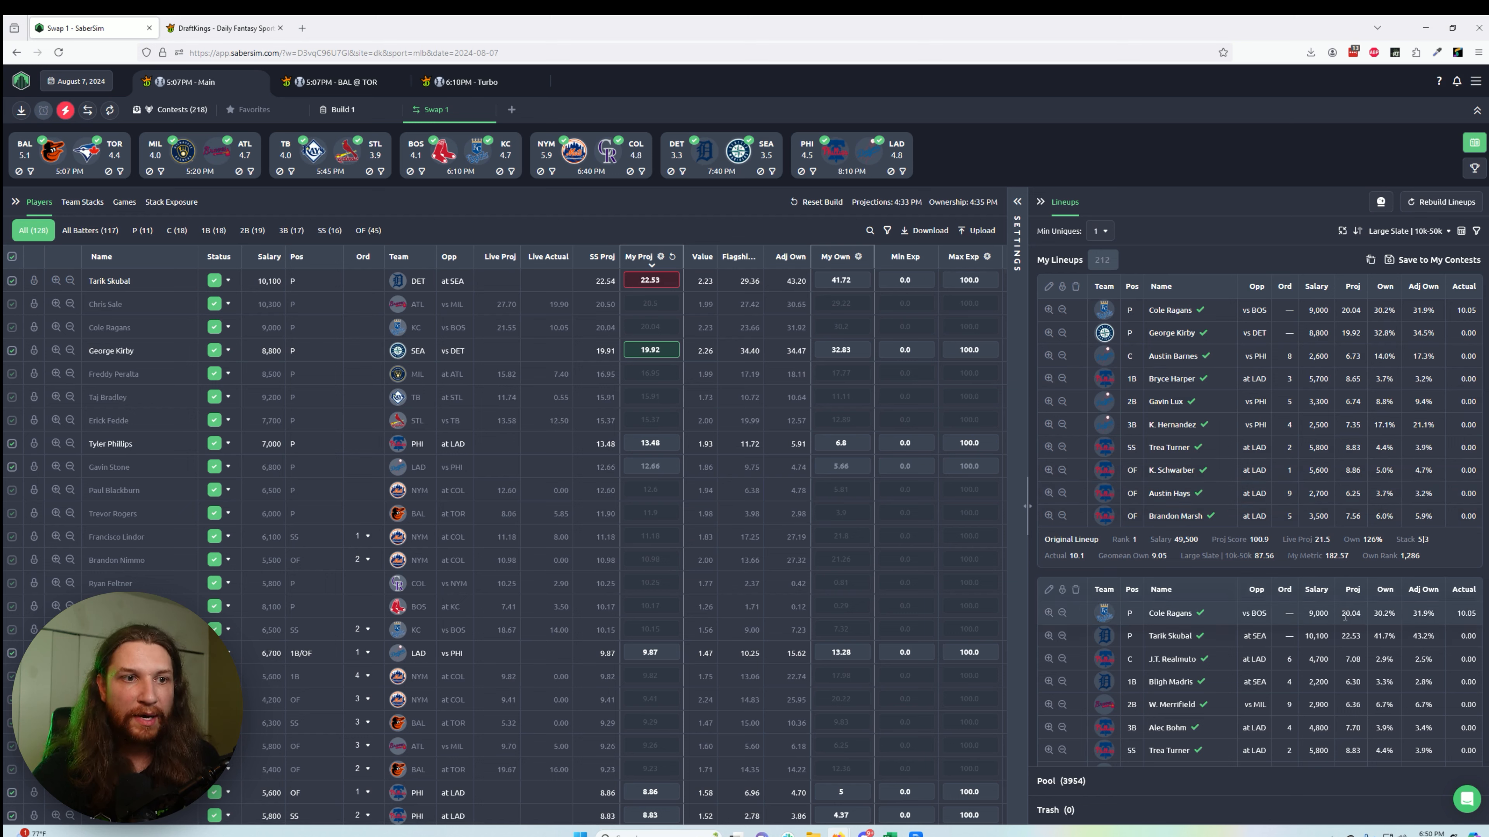
{"action": "scroll", "coordinate": [1351, 610], "scroll_direction": "down", "scroll_amount": 3}
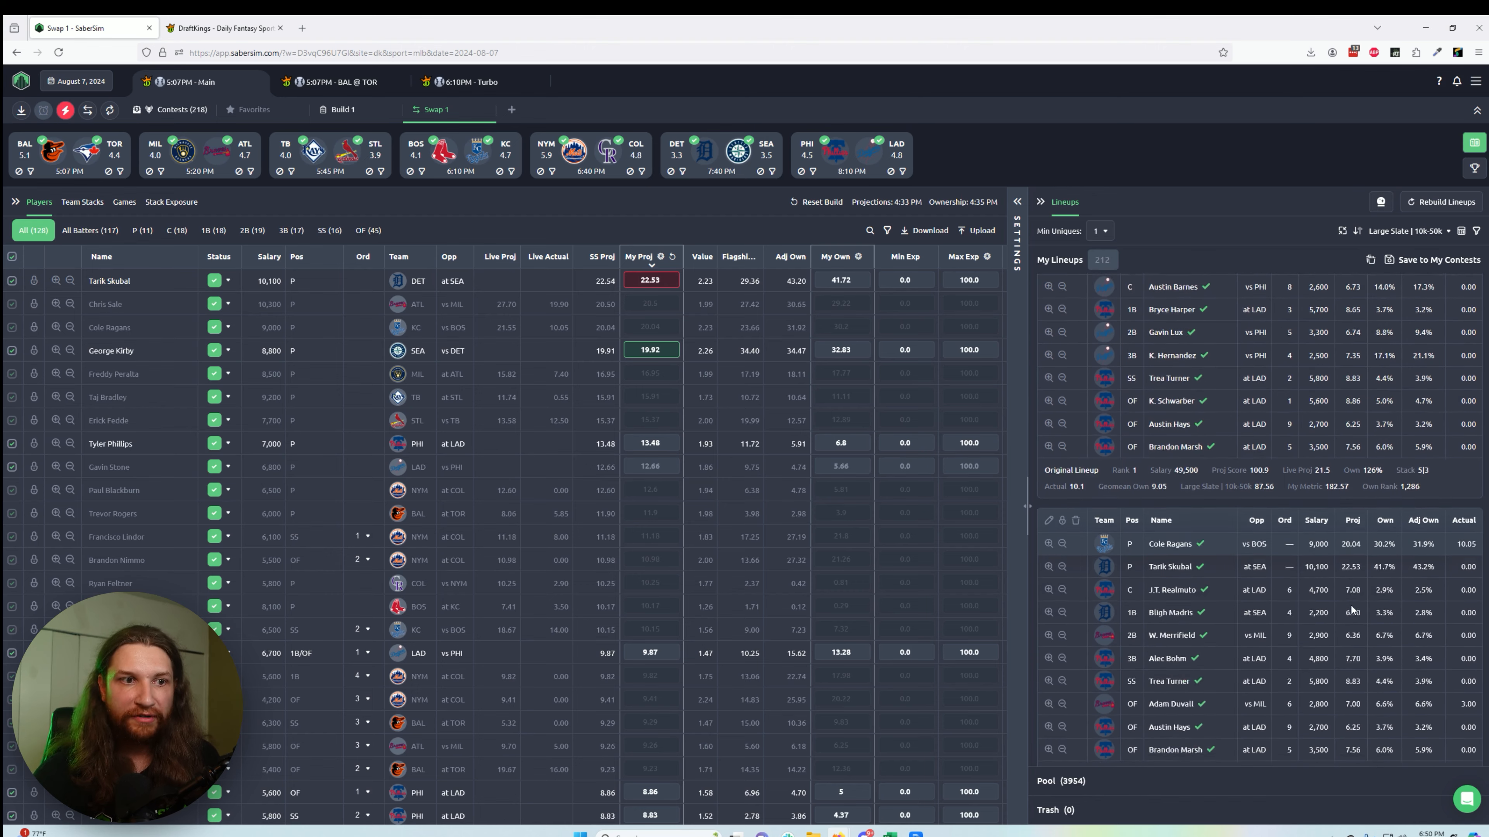
{"action": "scroll", "coordinate": [1342, 604], "scroll_direction": "up", "scroll_amount": 3}
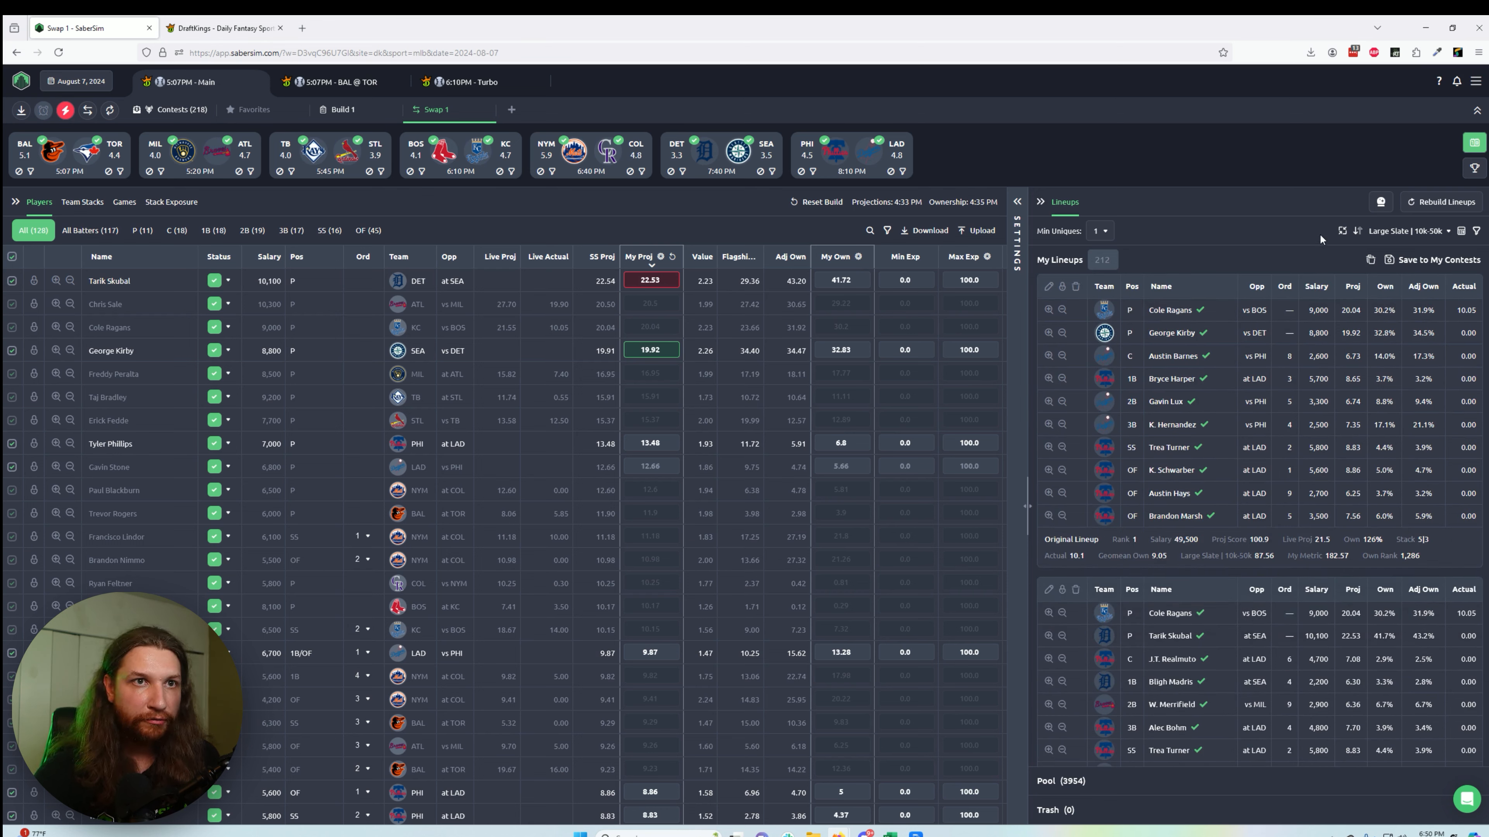
Run the contest sims and check the settings of the MLB $20K mini-MAX [150 Entry Max] sim
{"action": "left_click", "coordinate": [1380, 203]}
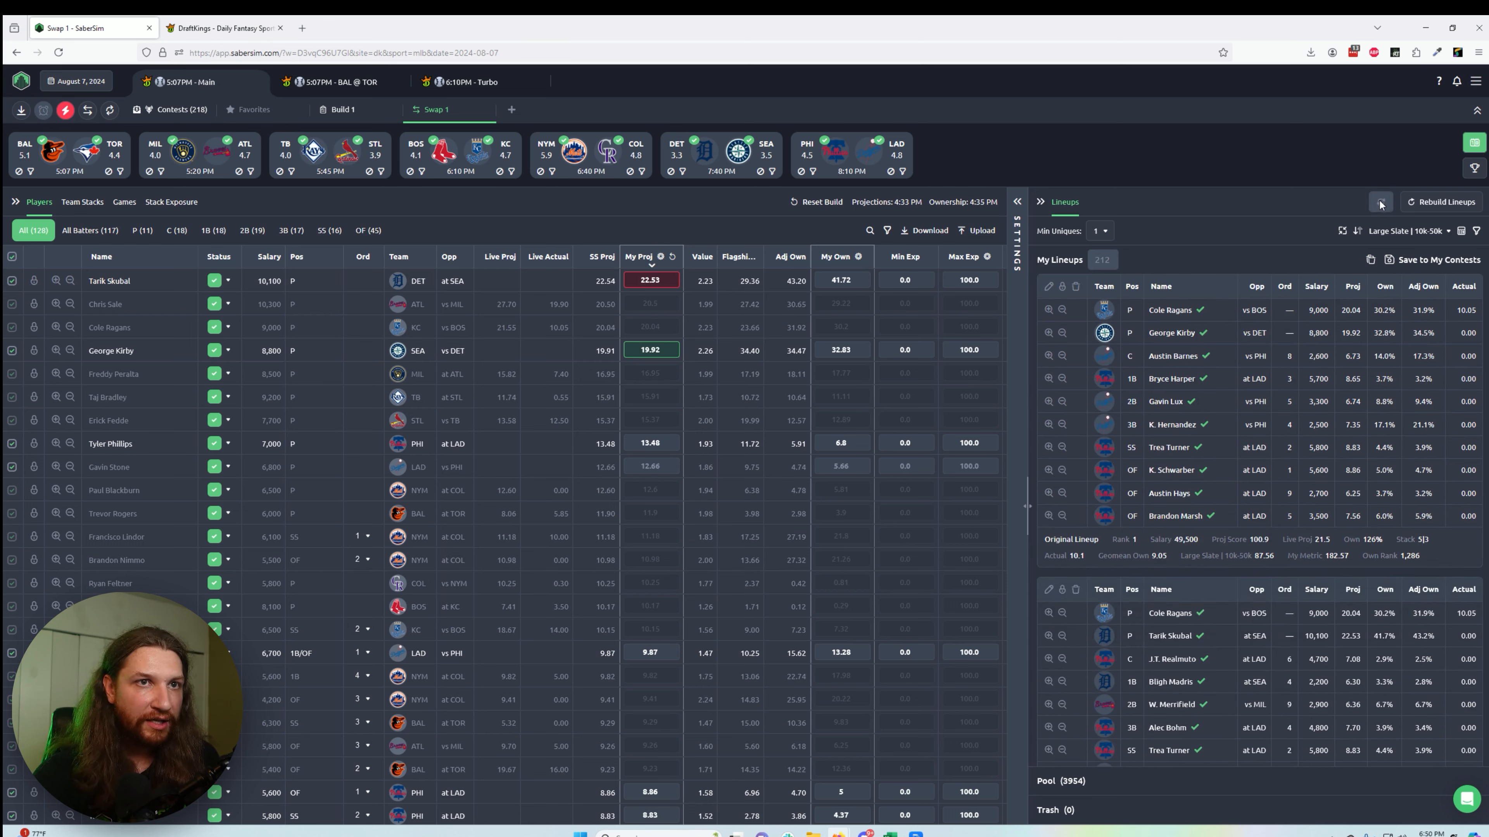
{"action": "left_click", "coordinate": [1021, 214]}
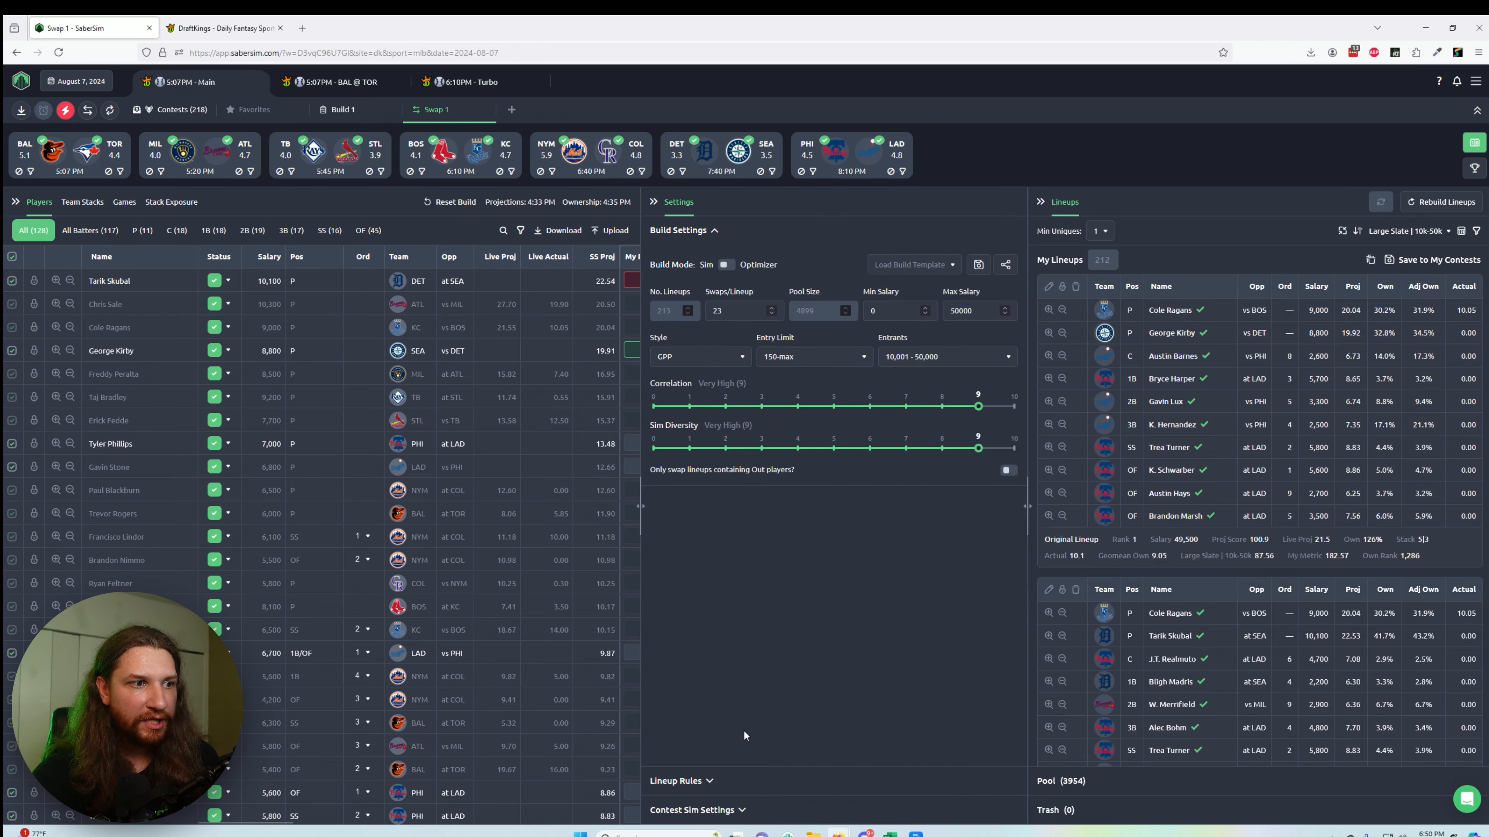
{"action": "left_click", "coordinate": [709, 813]}
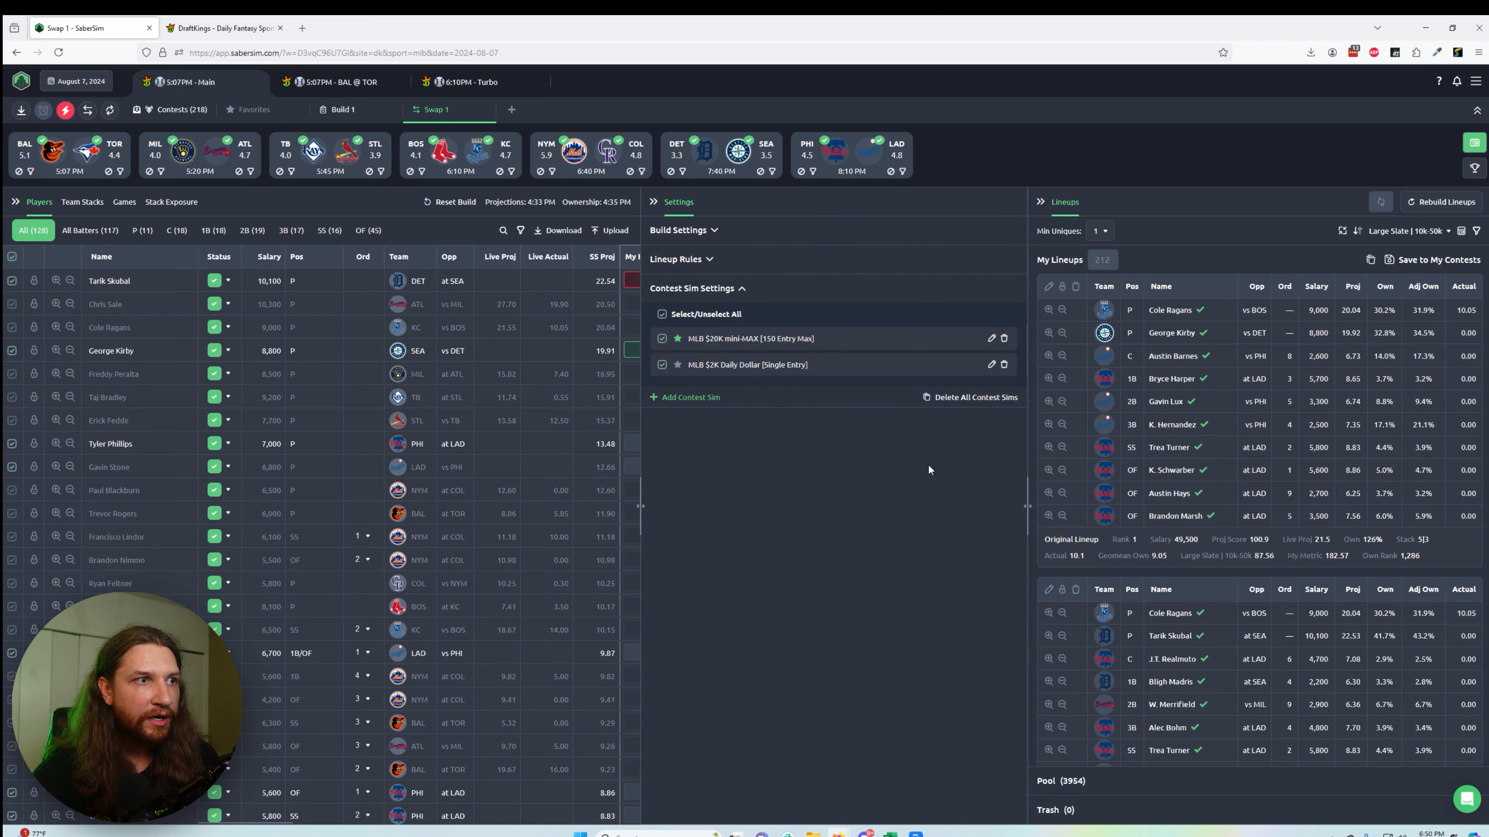
{"action": "left_click", "coordinate": [990, 339]}
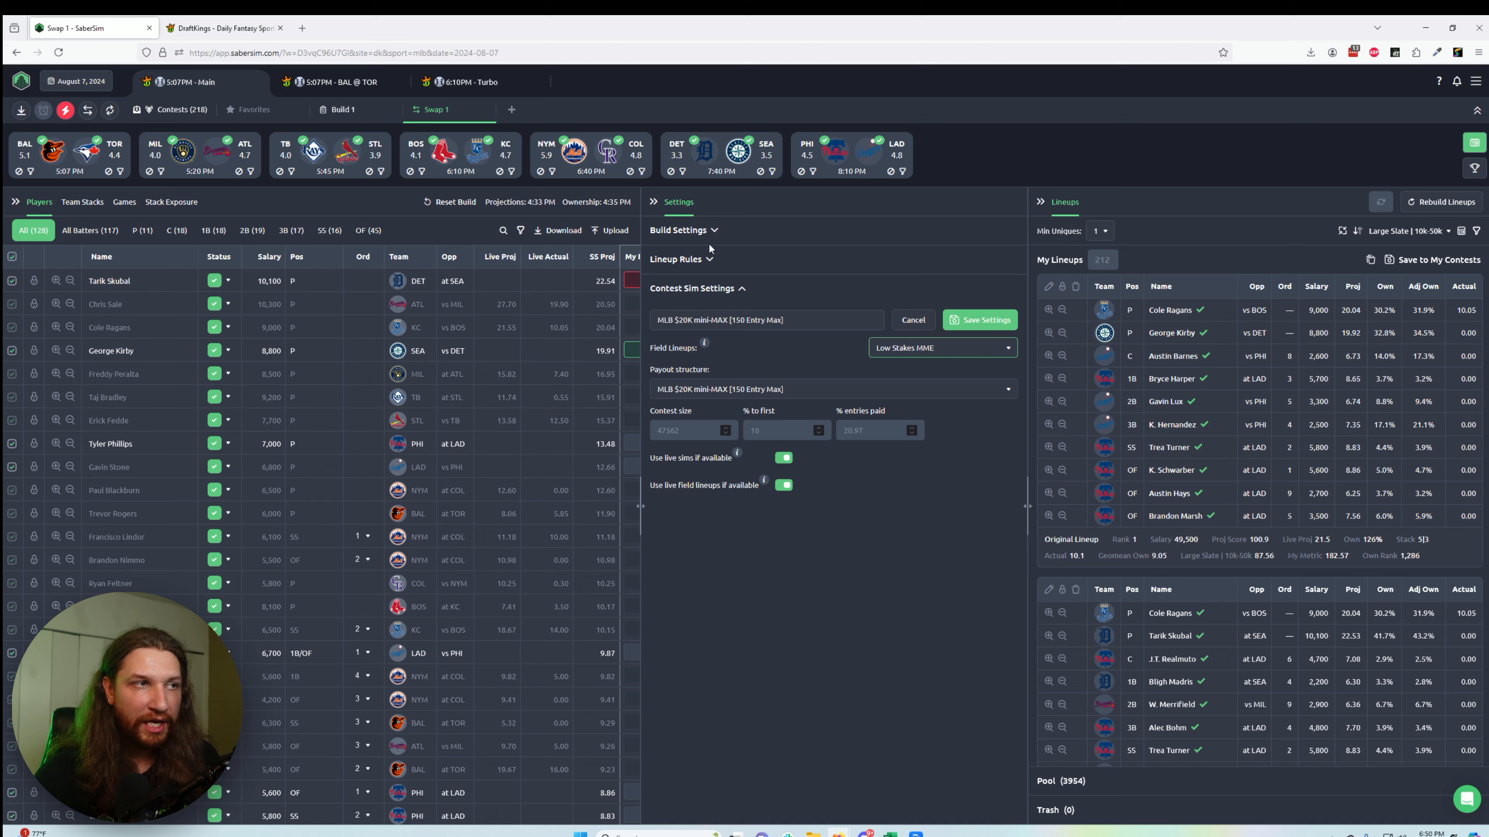
{"action": "left_click", "coordinate": [654, 201]}
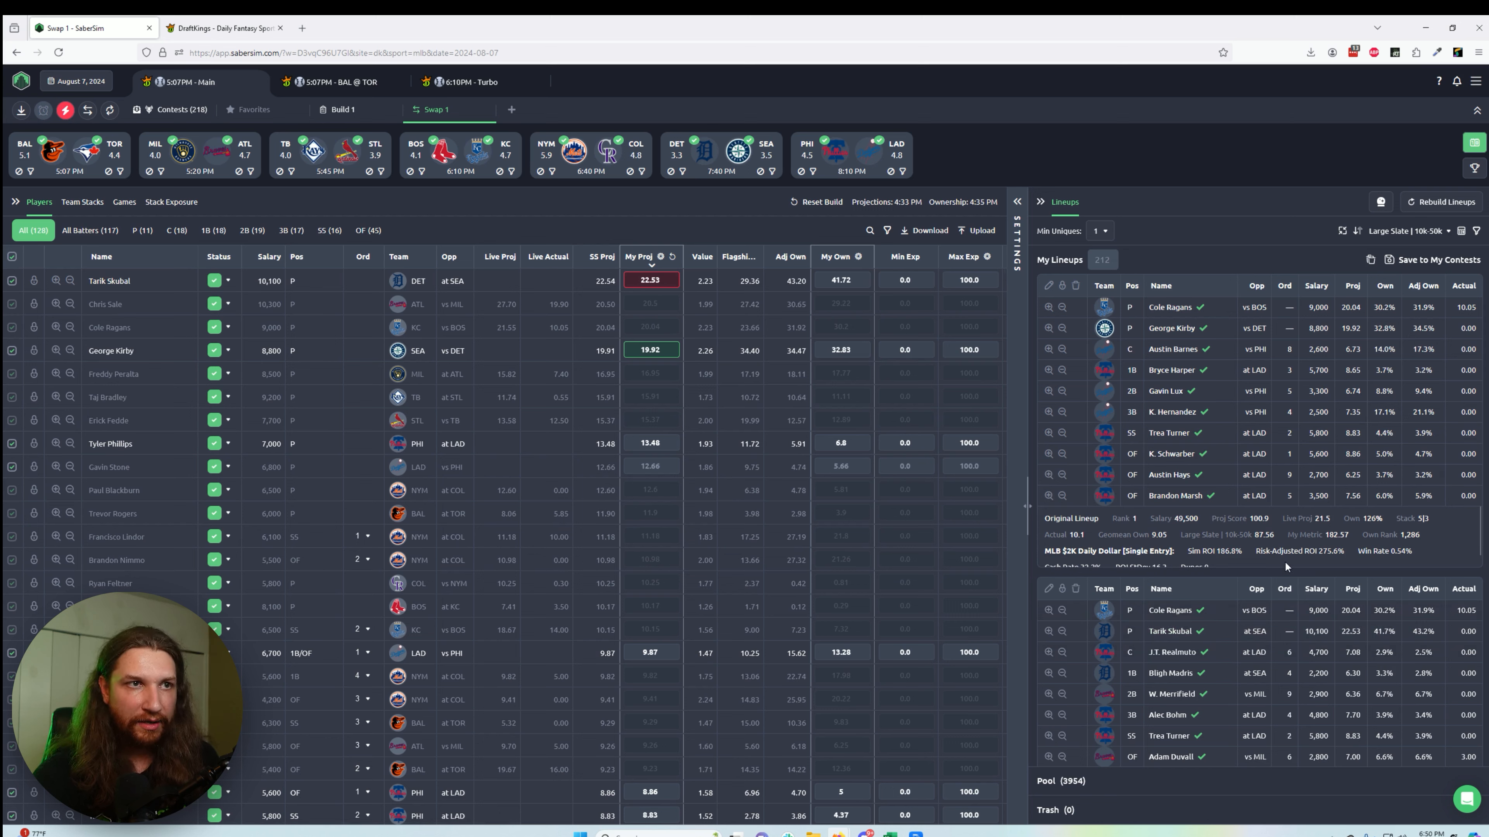
Sort the swapped lineups by ROI for the MLB $20K mini-MAX [150 Entry Max] contest
{"action": "left_click", "coordinate": [1381, 233]}
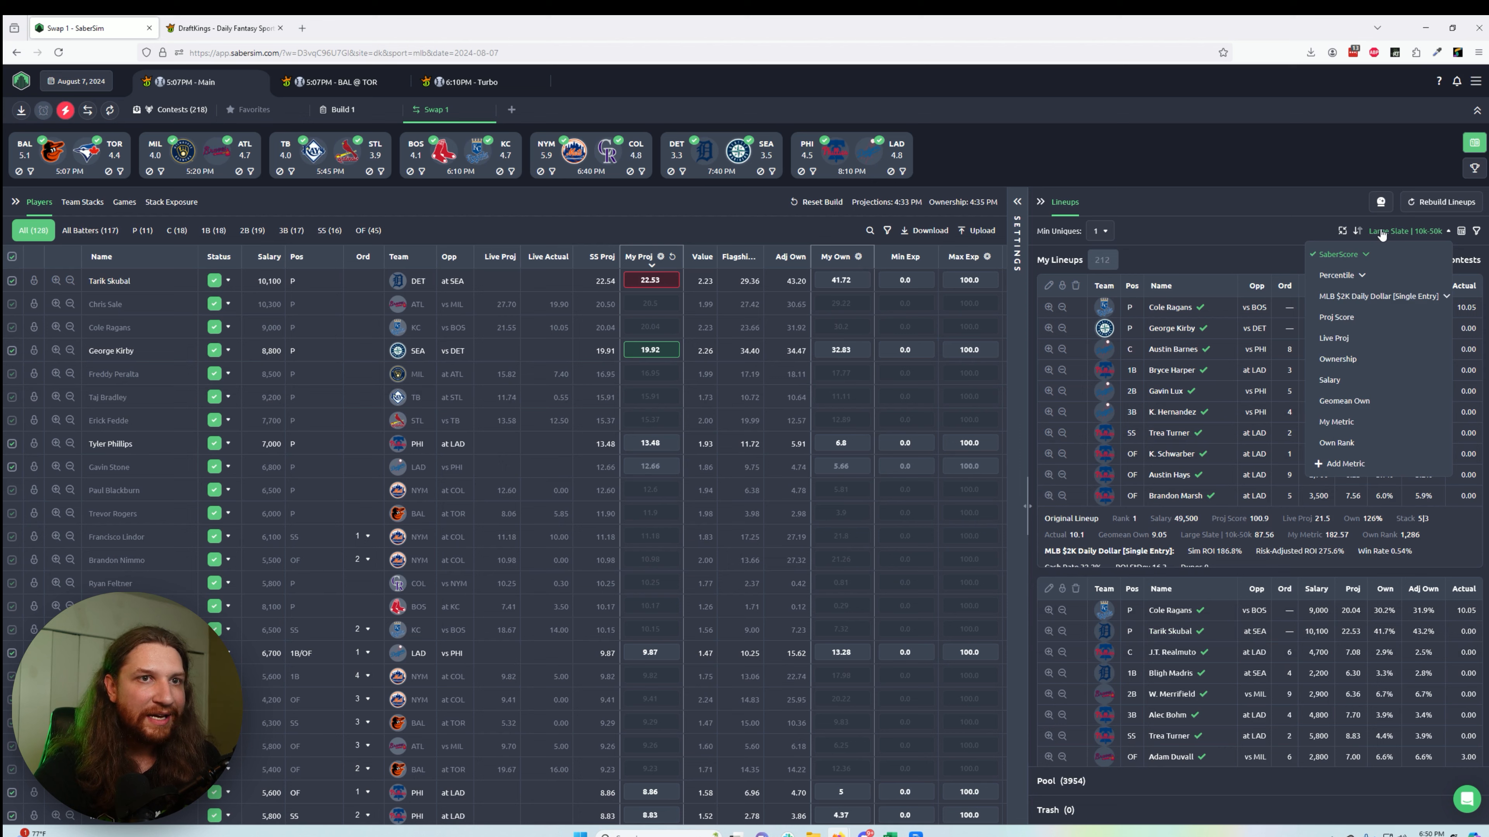
{"action": "left_click", "coordinate": [1310, 177]}
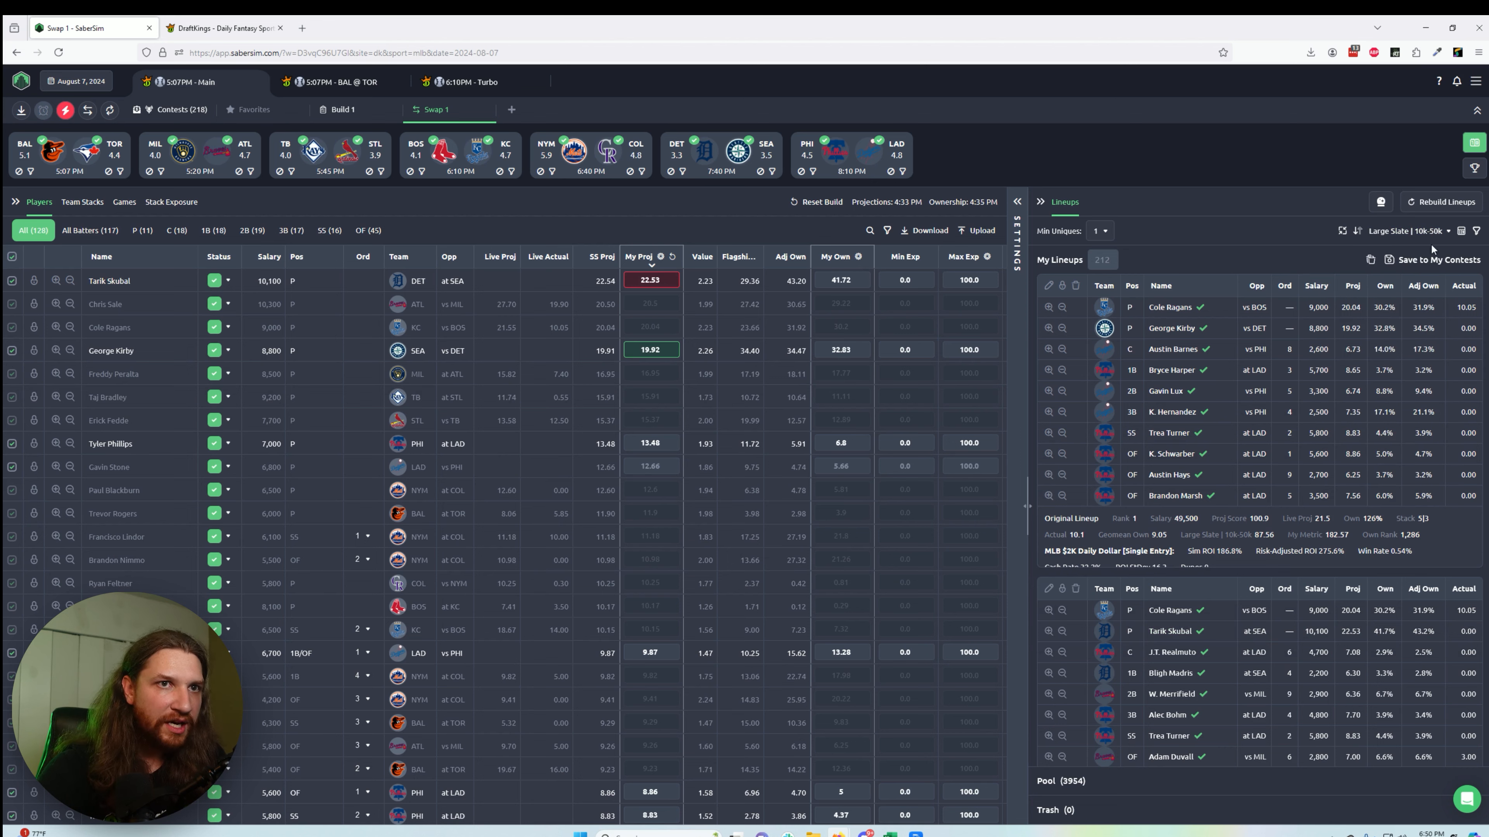
{"action": "left_click", "coordinate": [1406, 233]}
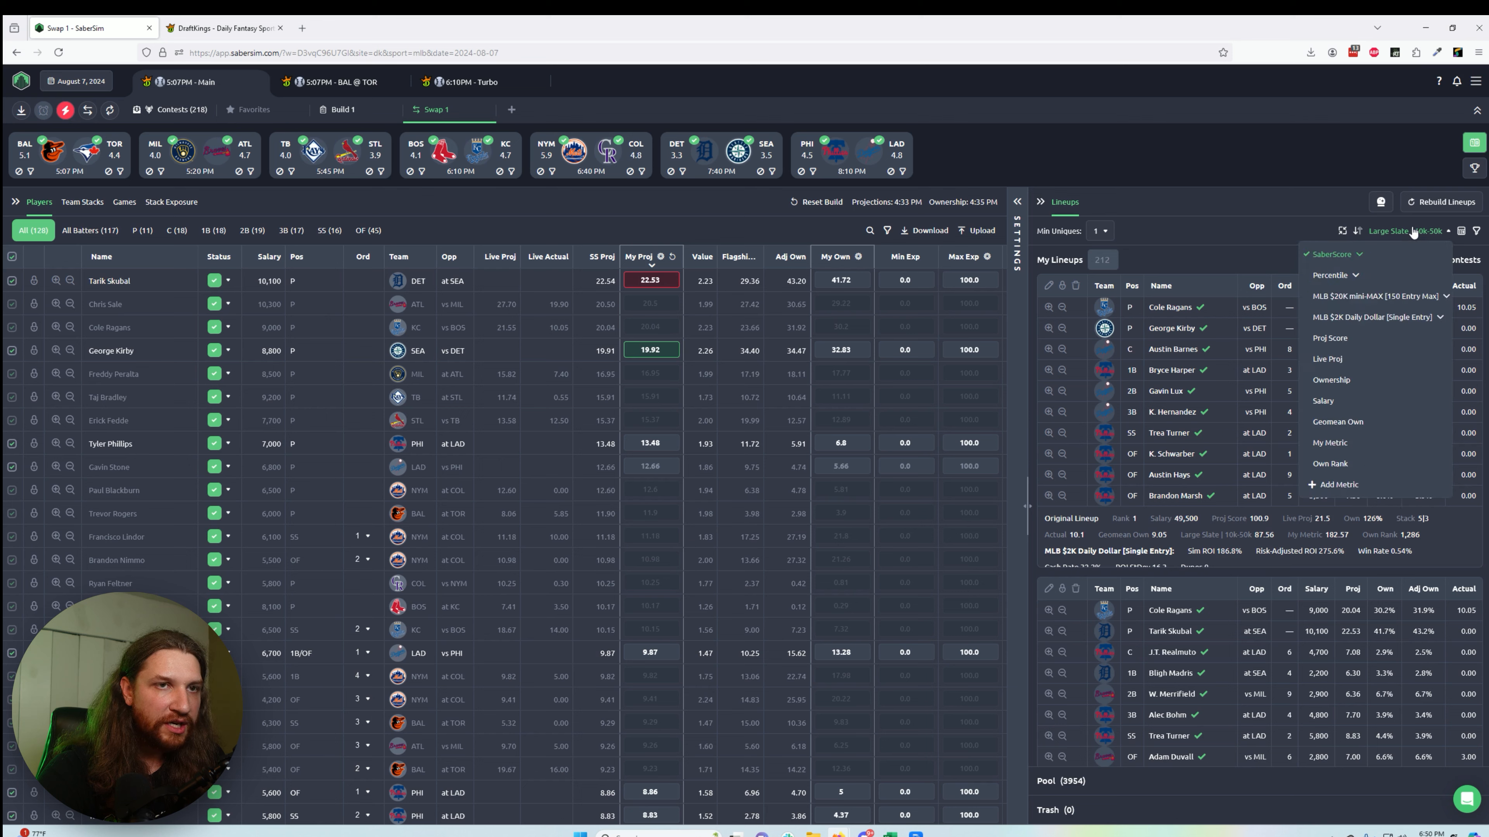
{"action": "left_click", "coordinate": [1396, 296]}
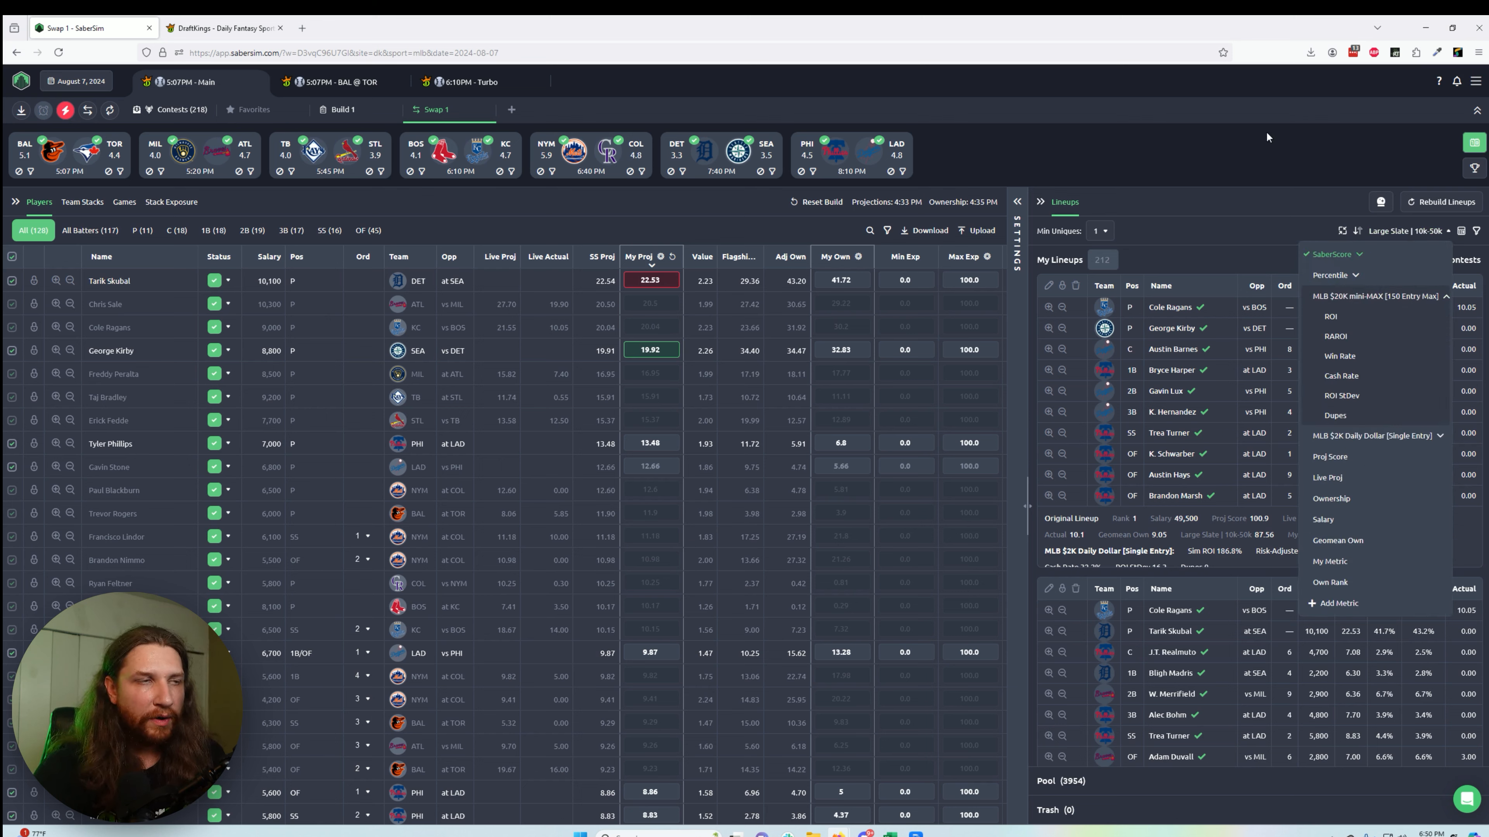
{"action": "left_click", "coordinate": [1260, 164]}
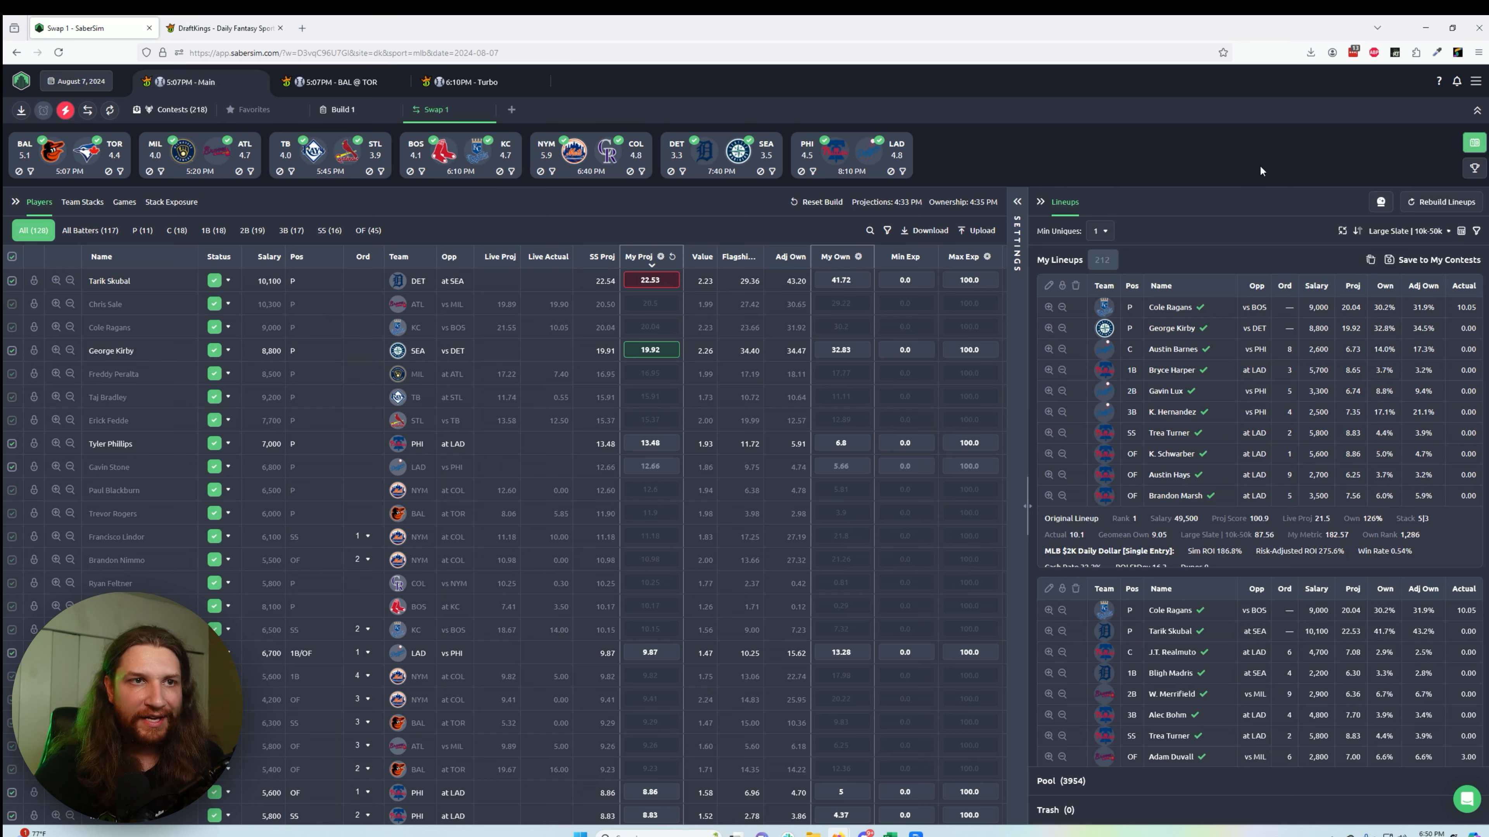
{"action": "left_click", "coordinate": [1383, 233]}
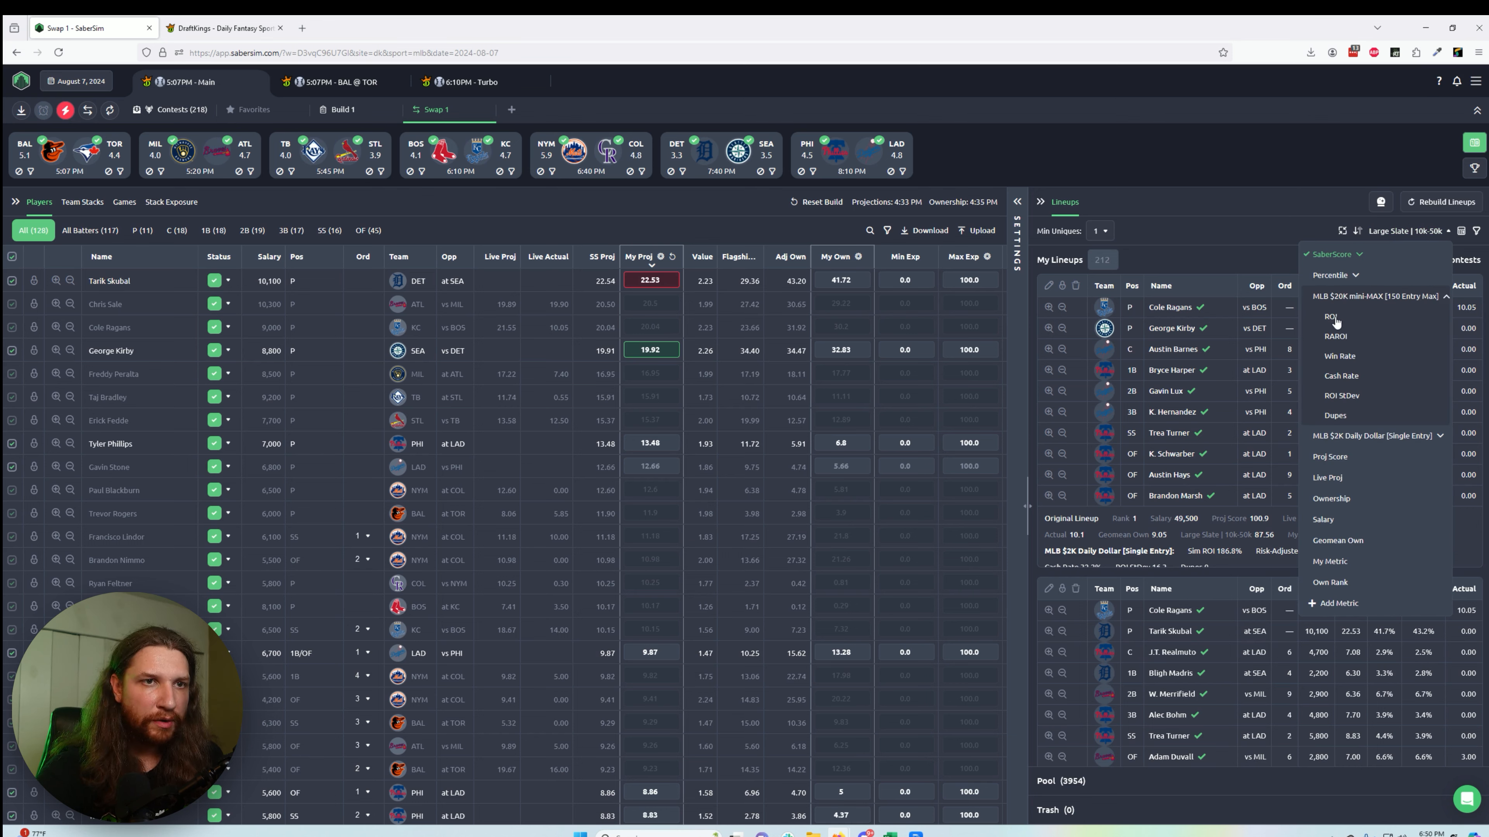
{"action": "left_click", "coordinate": [1304, 181]}
{"action": "left_click", "coordinate": [1395, 234]}
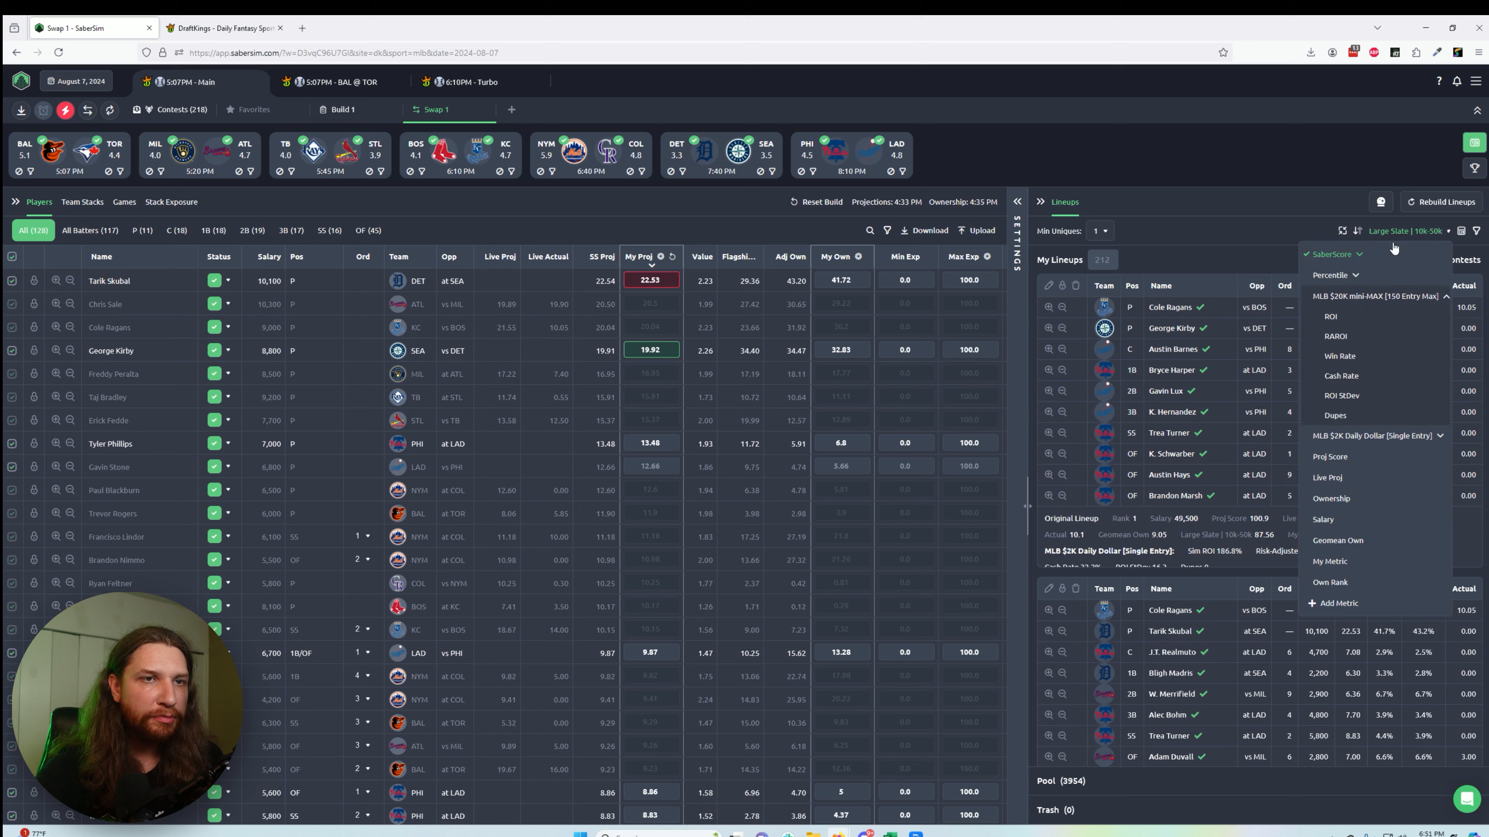
{"action": "left_click", "coordinate": [1329, 317]}
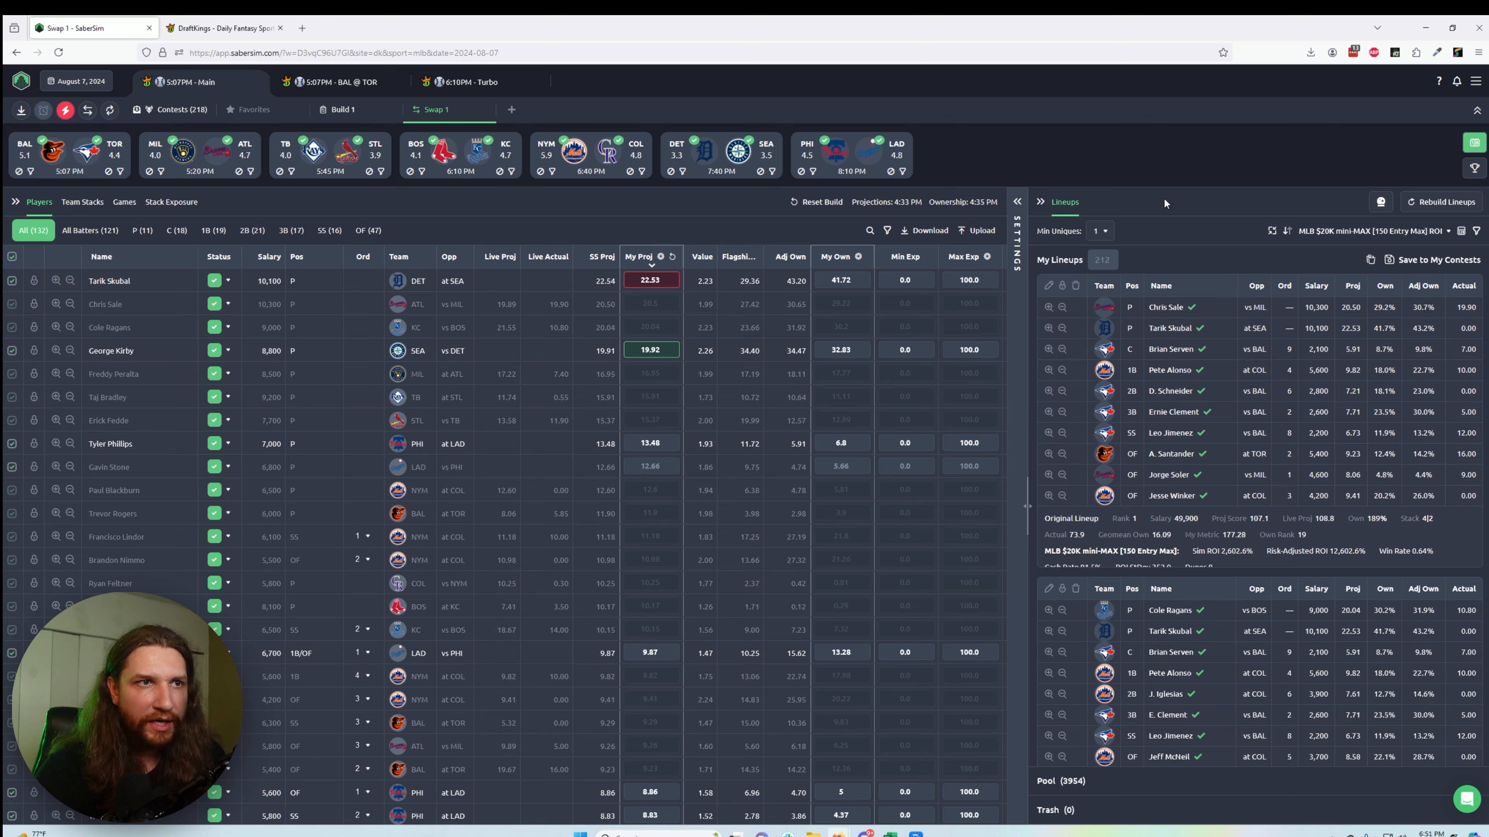
Set Min Uniques to 4 and look through the resulting lineups
{"action": "left_click", "coordinate": [1099, 234]}
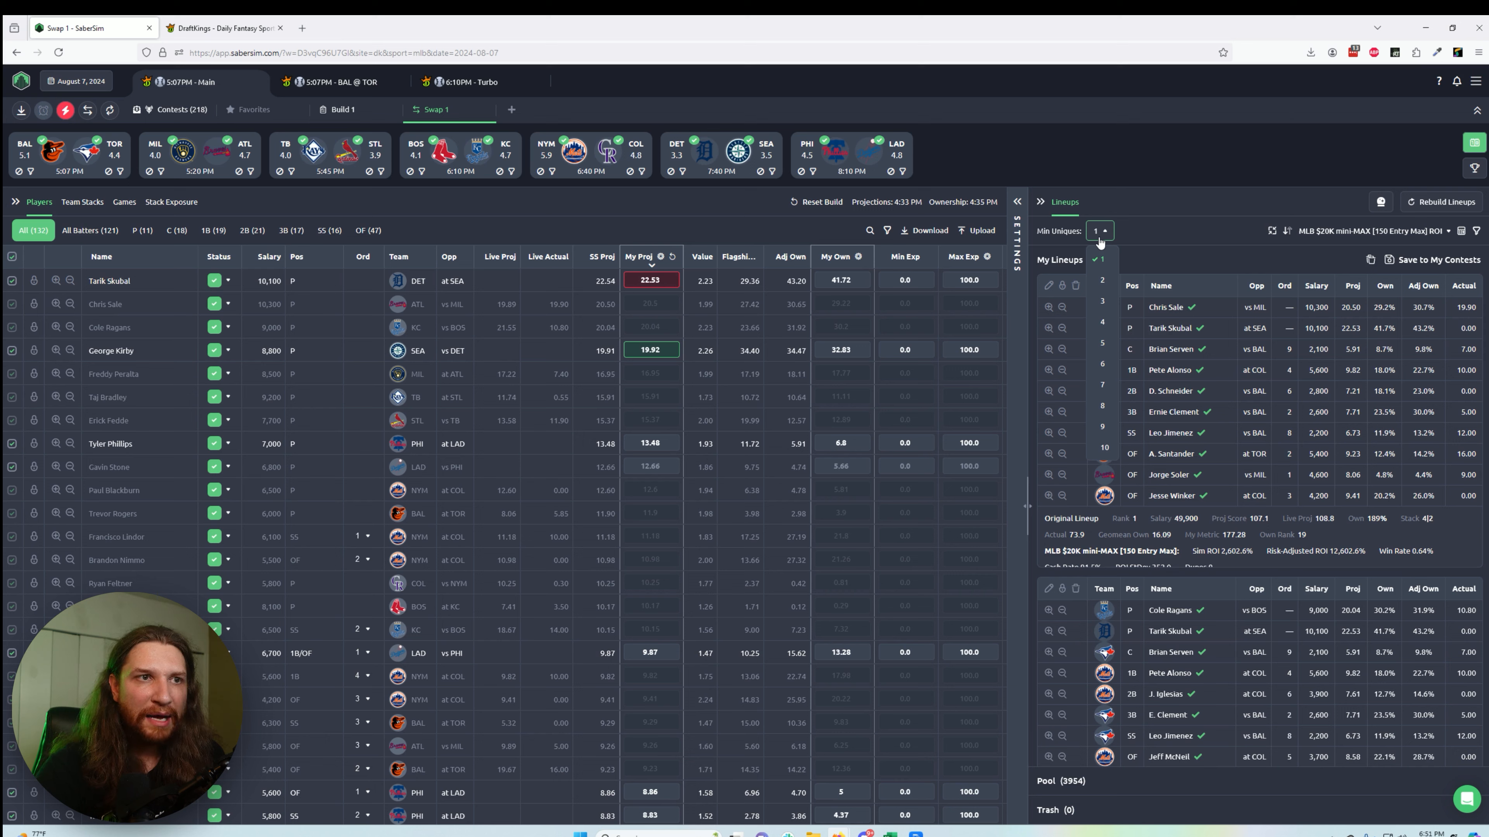
{"action": "left_click", "coordinate": [1113, 326]}
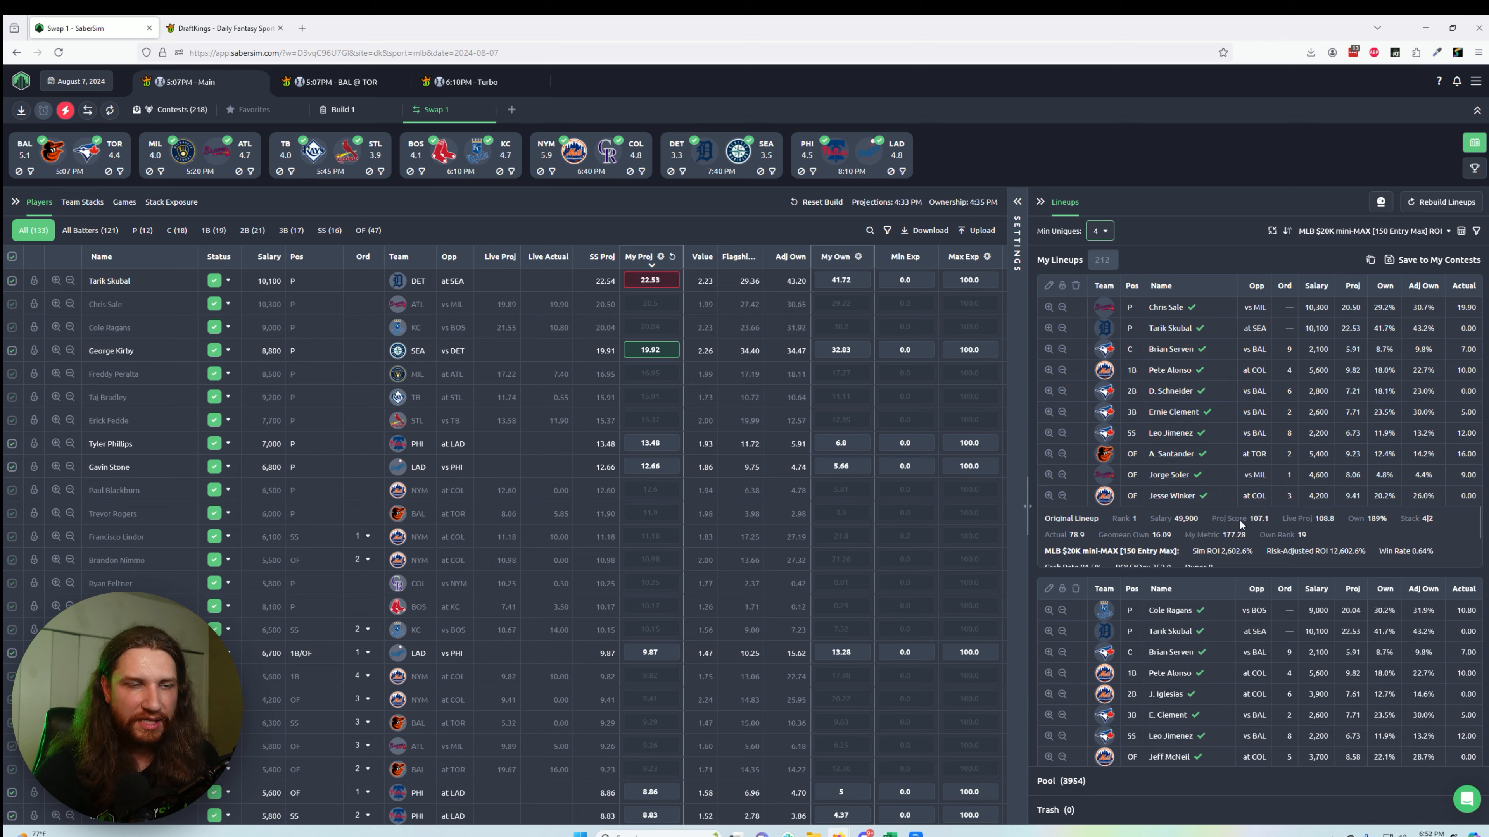
{"action": "scroll", "coordinate": [1281, 699], "scroll_direction": "down", "scroll_amount": 5}
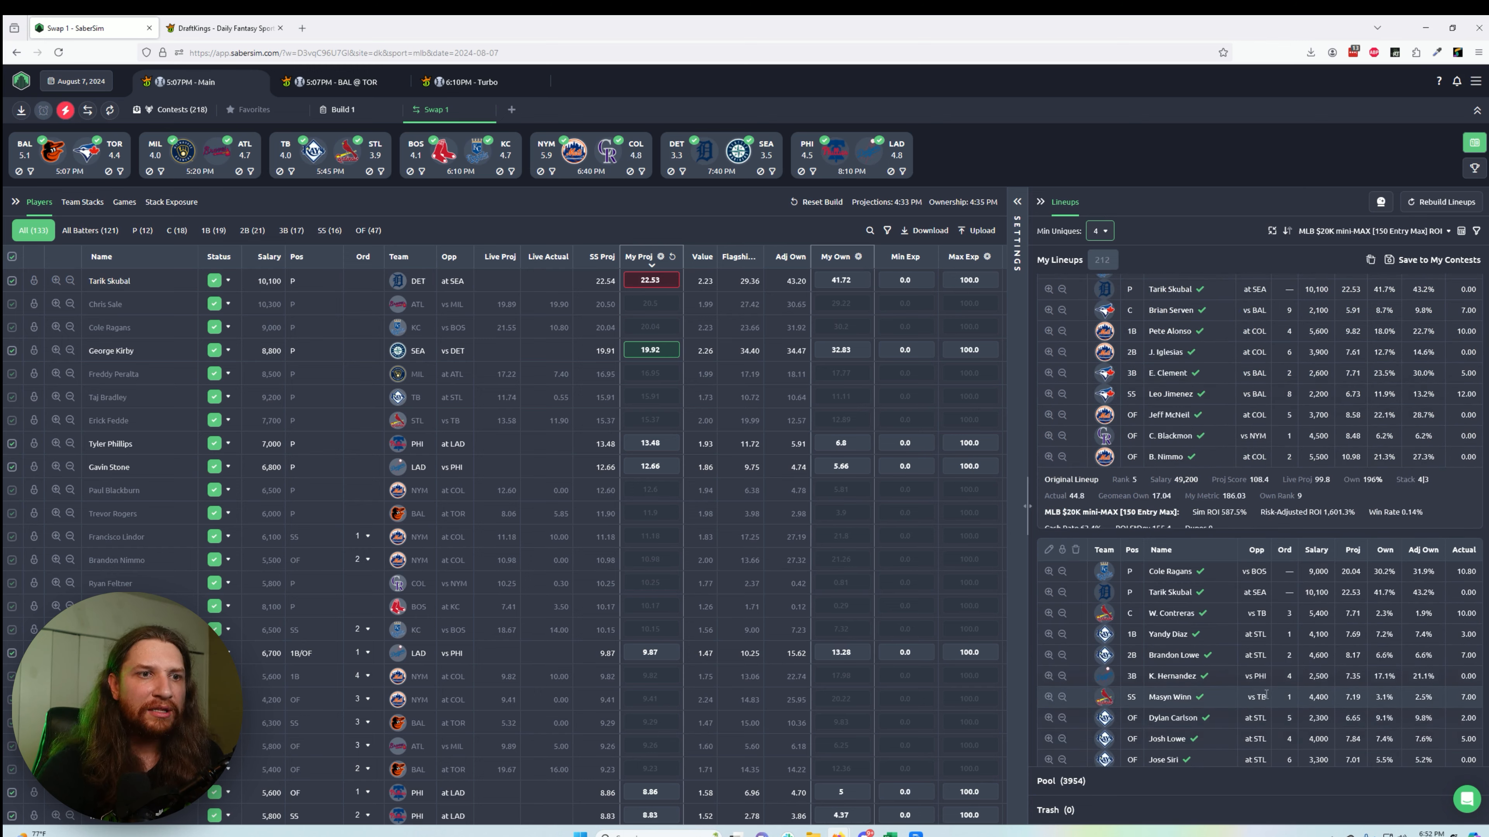
{"action": "scroll", "coordinate": [1266, 694], "scroll_direction": "down", "scroll_amount": 5}
{"action": "scroll", "coordinate": [1280, 699], "scroll_direction": "down", "scroll_amount": 3}
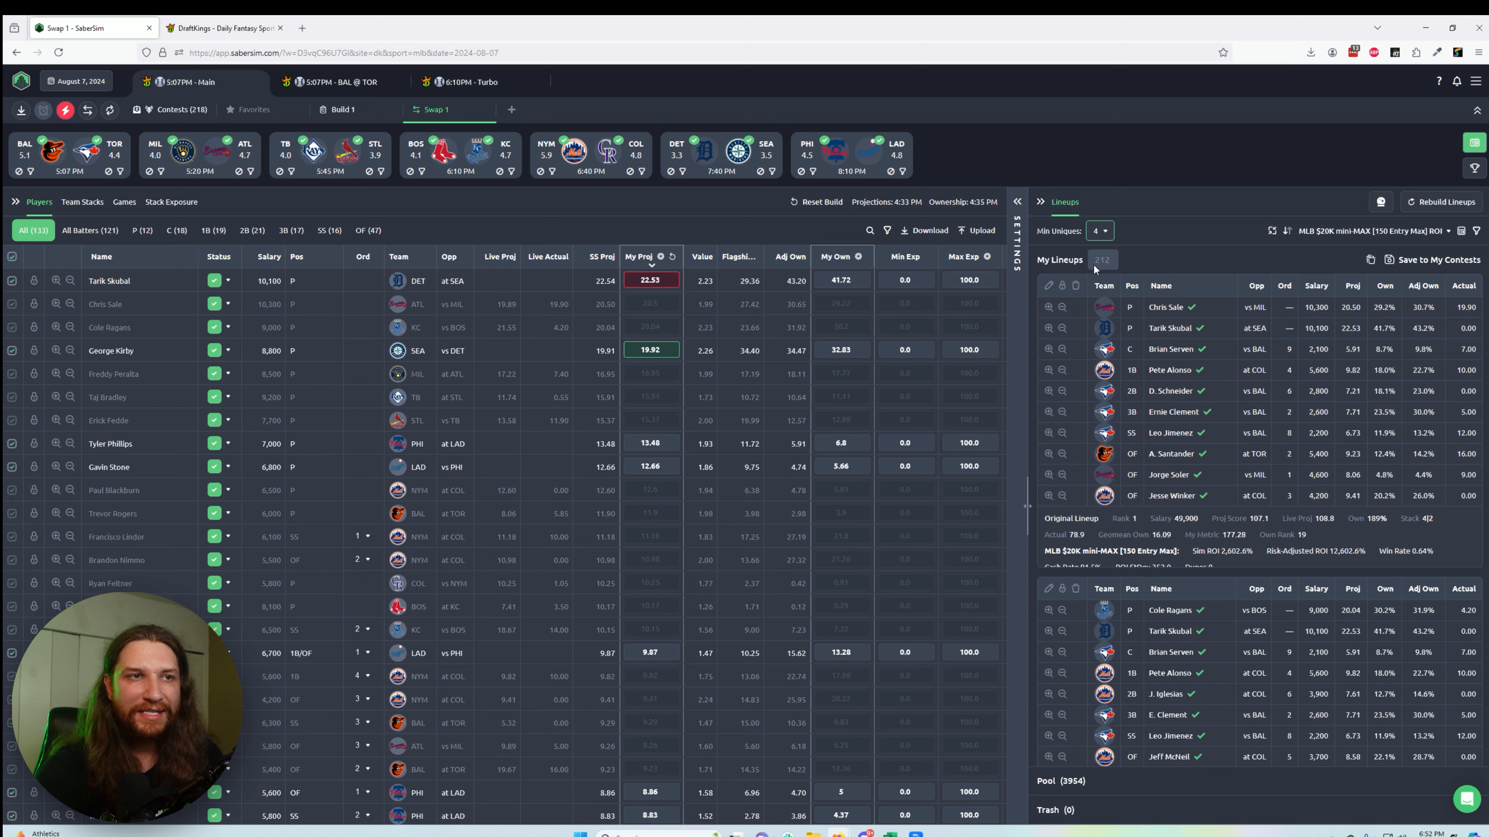
Try a Min Uniques value of 5 and return it to 4
{"action": "left_click", "coordinate": [1100, 232]}
{"action": "left_click", "coordinate": [1109, 335]}
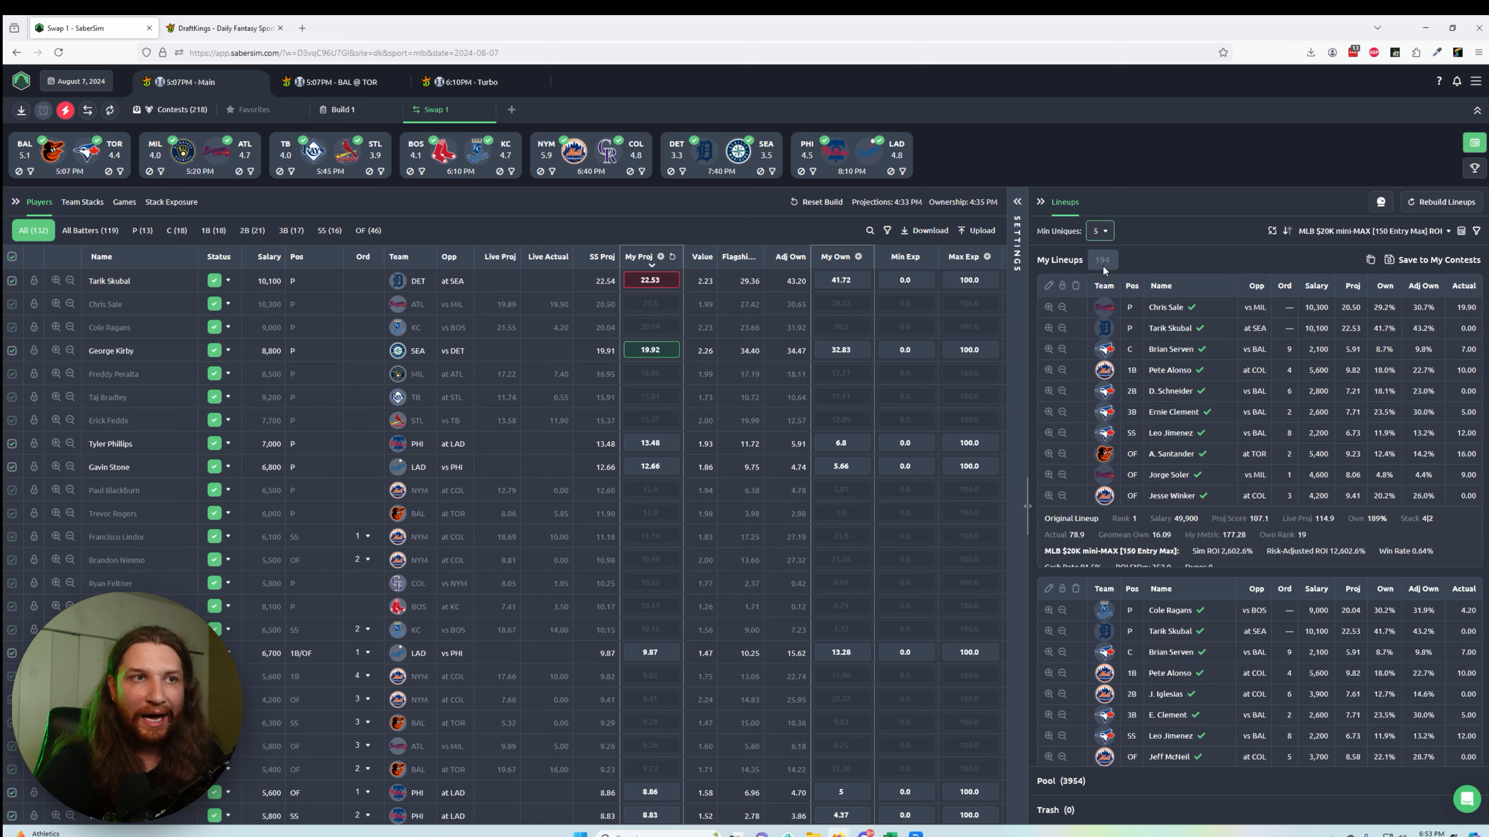
{"action": "left_click", "coordinate": [1101, 231]}
{"action": "left_click", "coordinate": [1103, 322]}
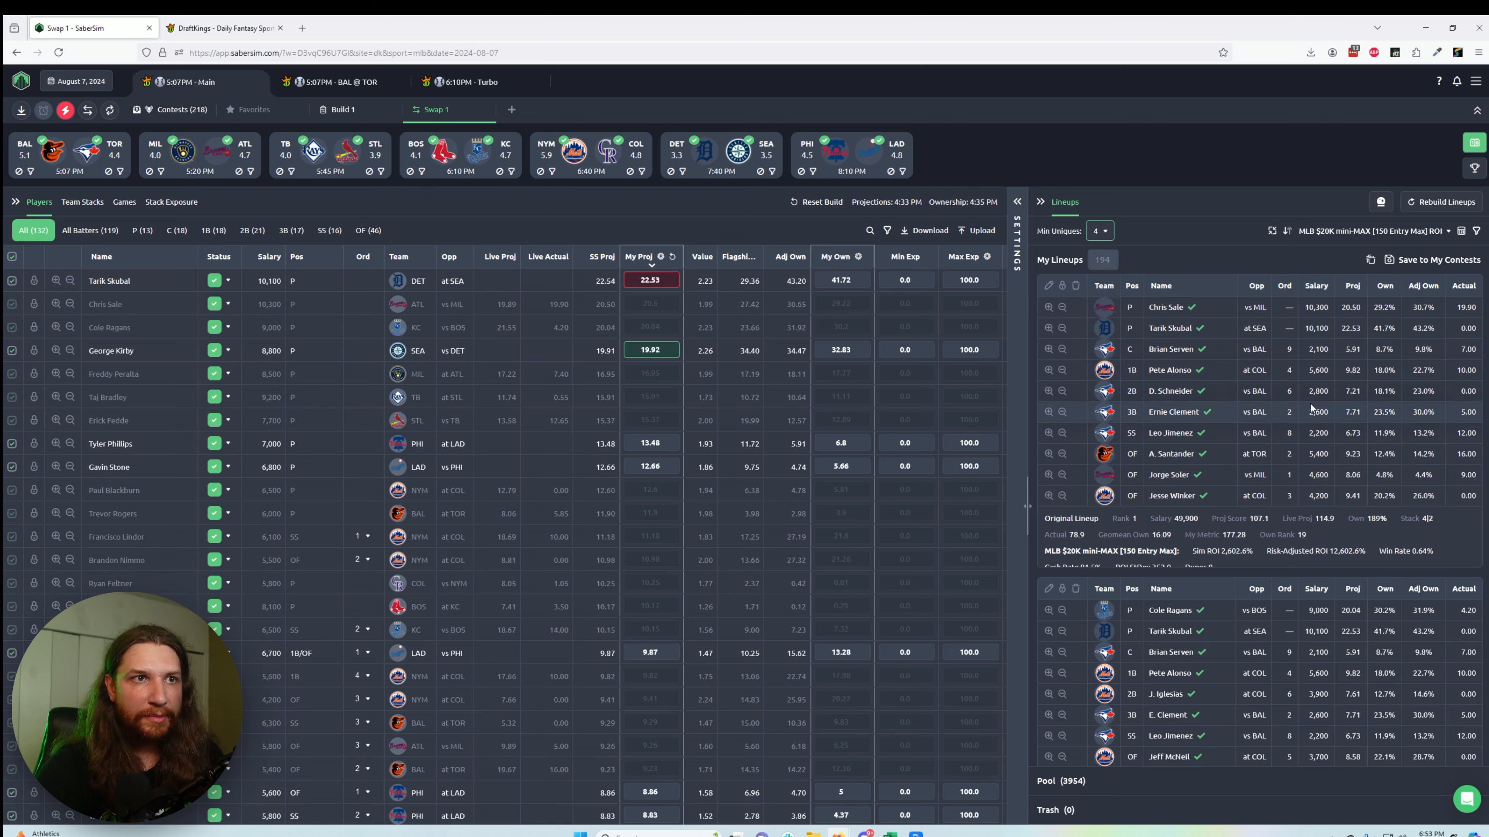
Set Min Uniques for the swapped lineups to 3
{"action": "left_click", "coordinate": [1100, 231]}
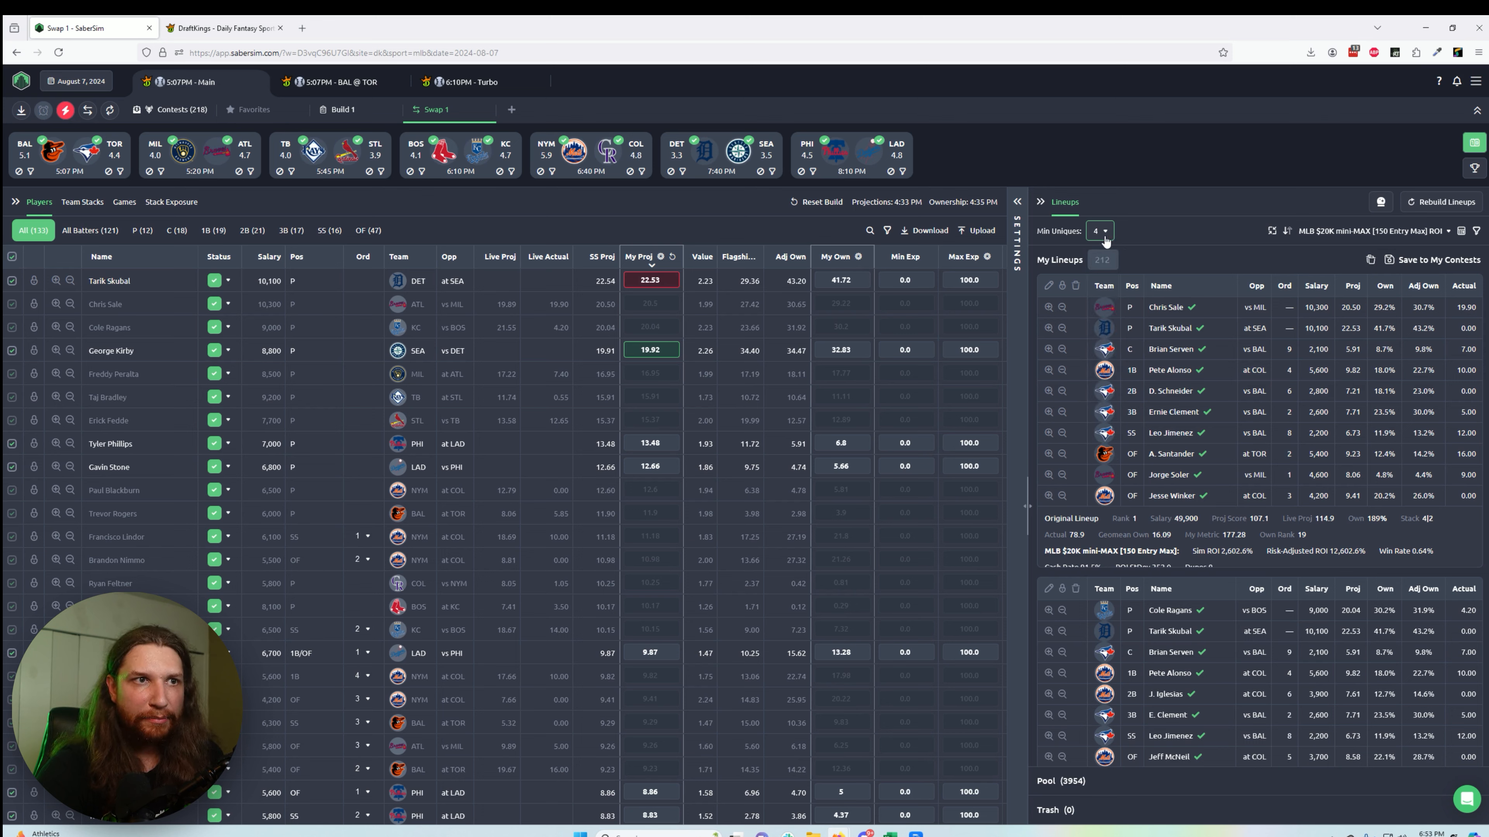
{"action": "left_click", "coordinate": [1117, 245]}
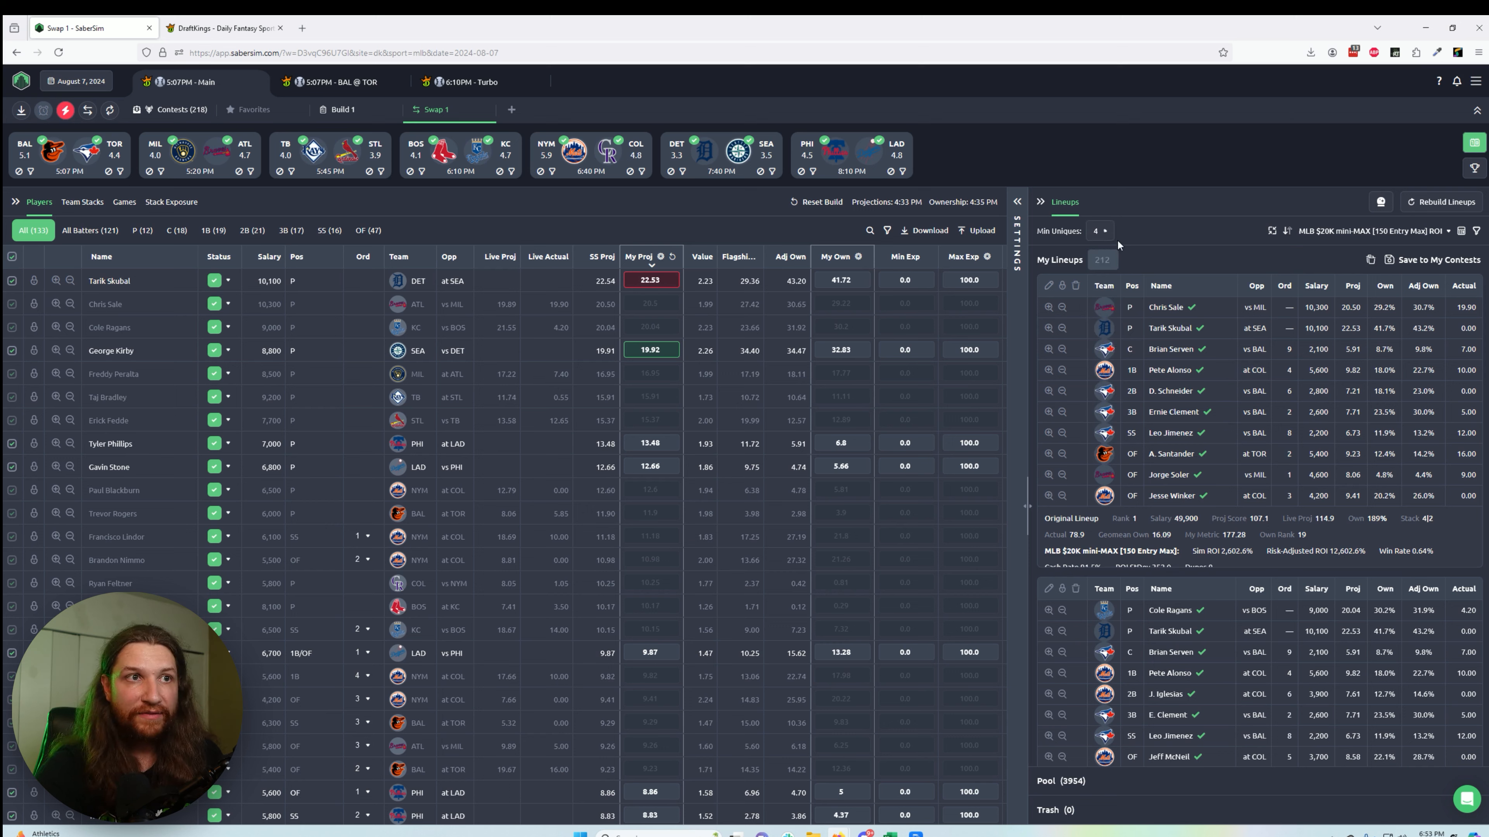
{"action": "left_click", "coordinate": [1113, 231]}
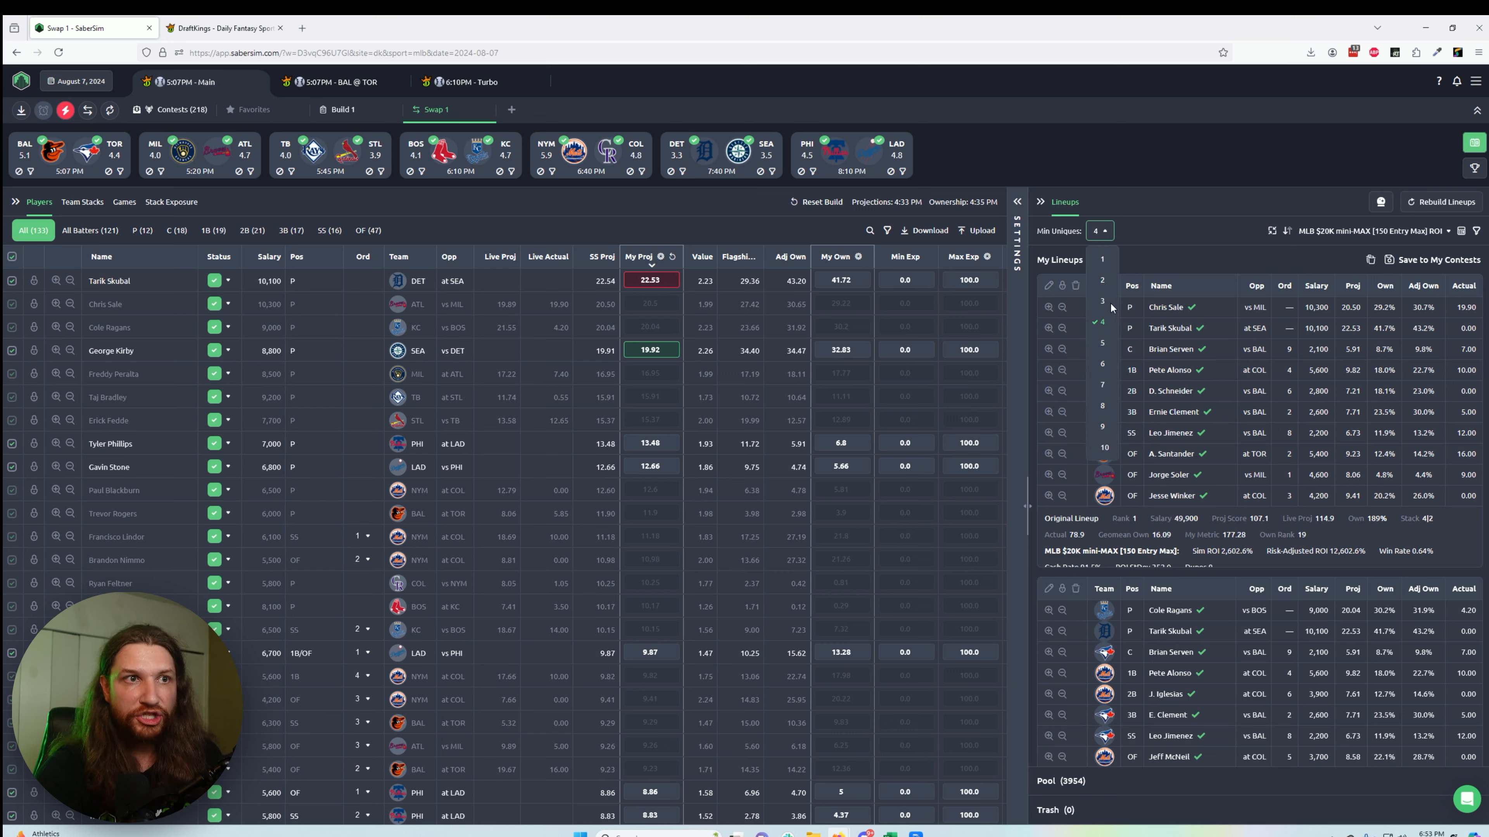
{"action": "left_click", "coordinate": [1109, 301]}
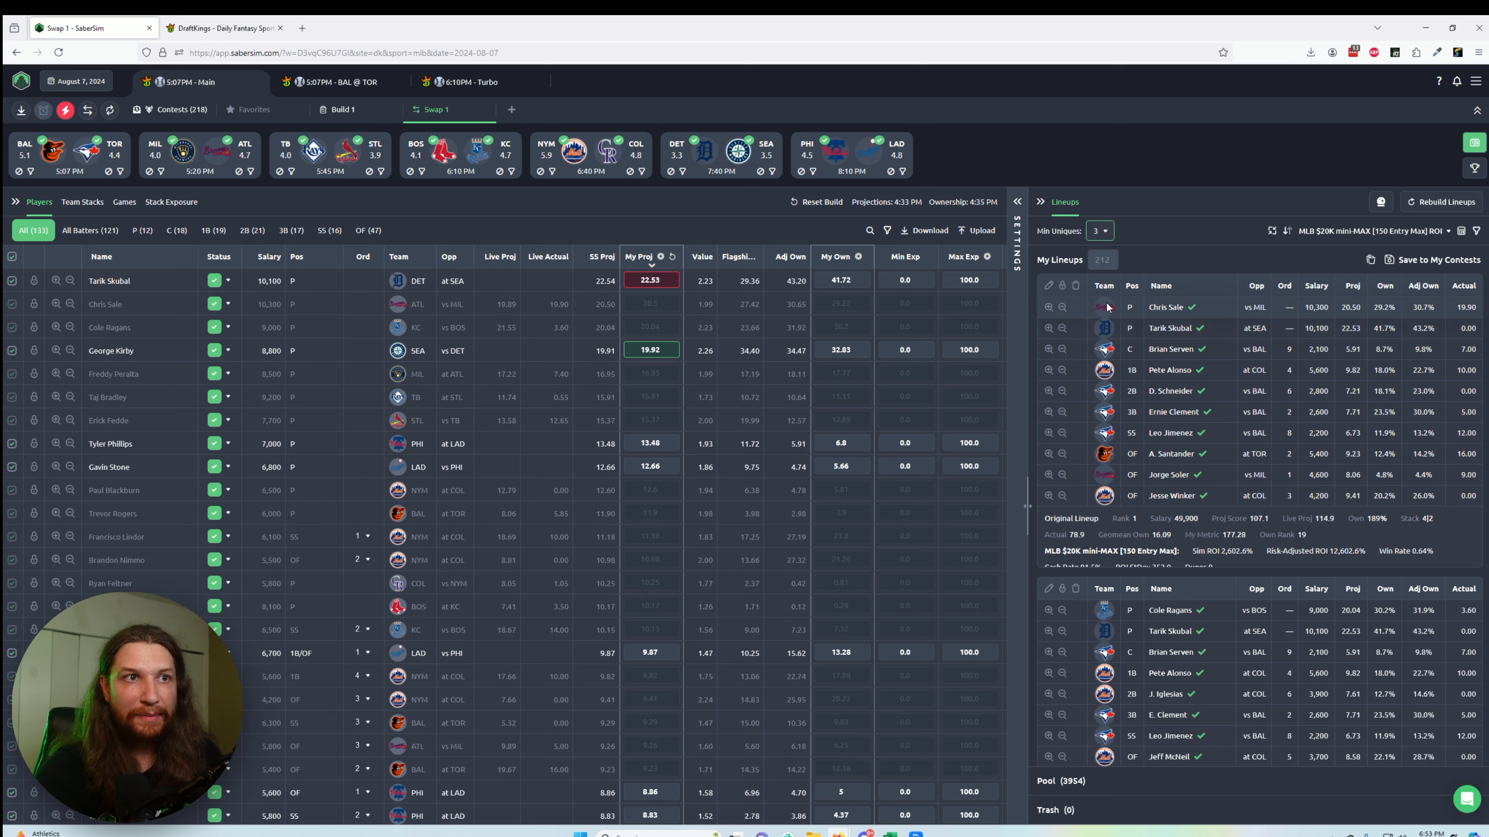
{"action": "left_click", "coordinate": [1103, 233]}
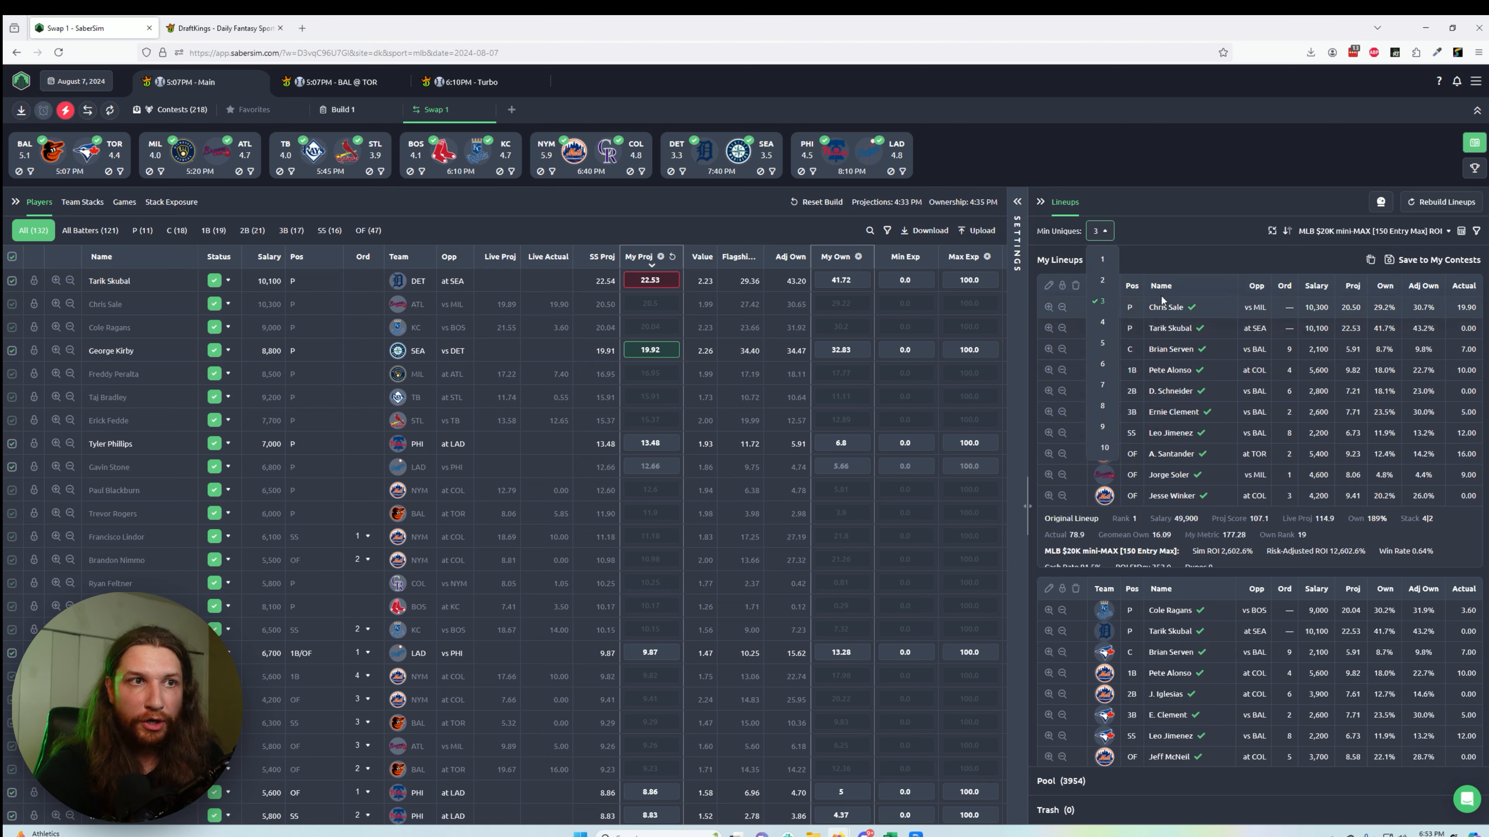
{"action": "left_click", "coordinate": [1296, 209]}
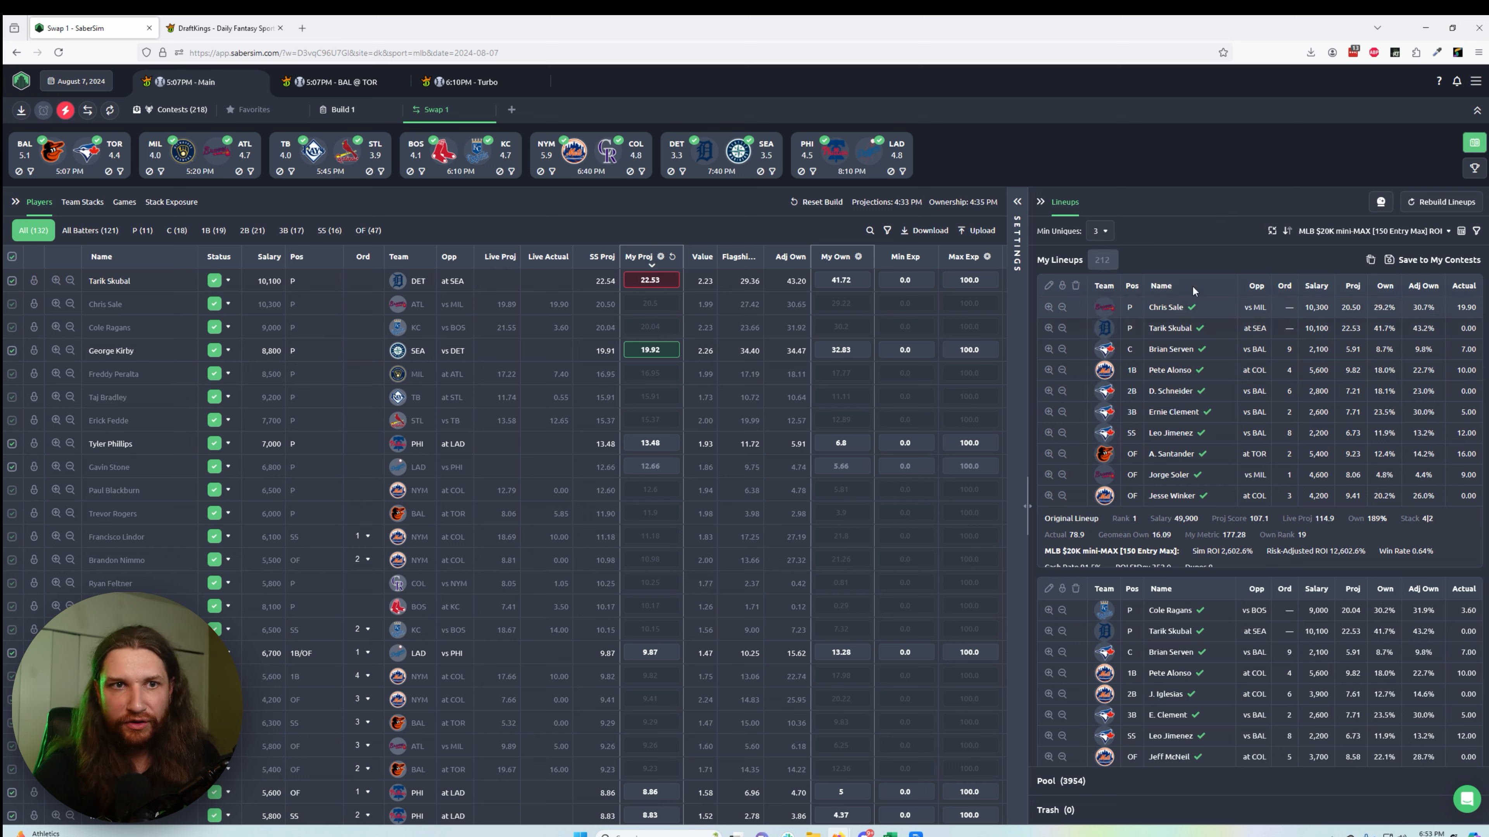
{"action": "left_click", "coordinate": [1099, 235]}
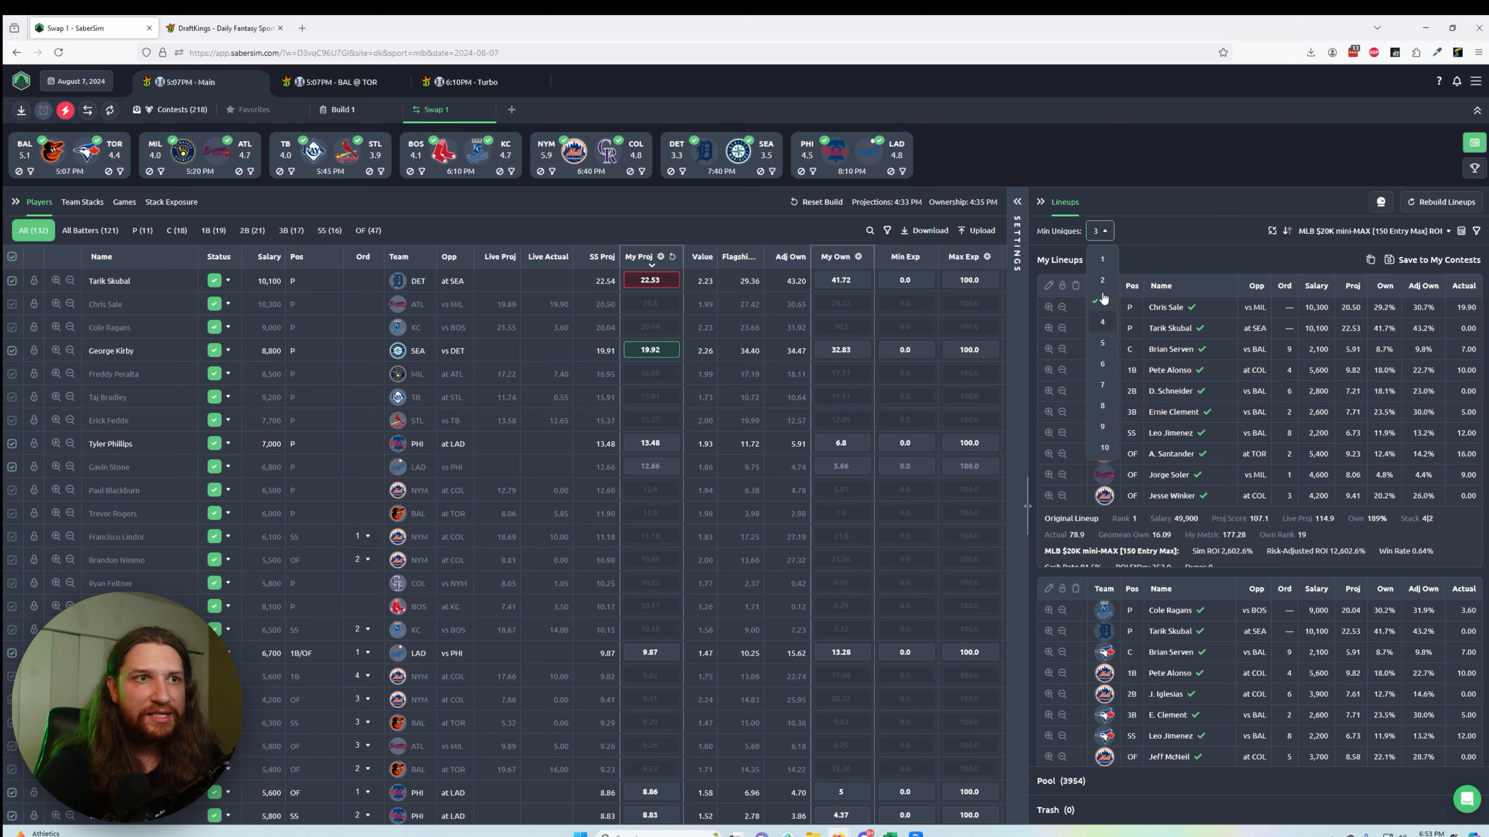
{"action": "left_click", "coordinate": [1178, 231]}
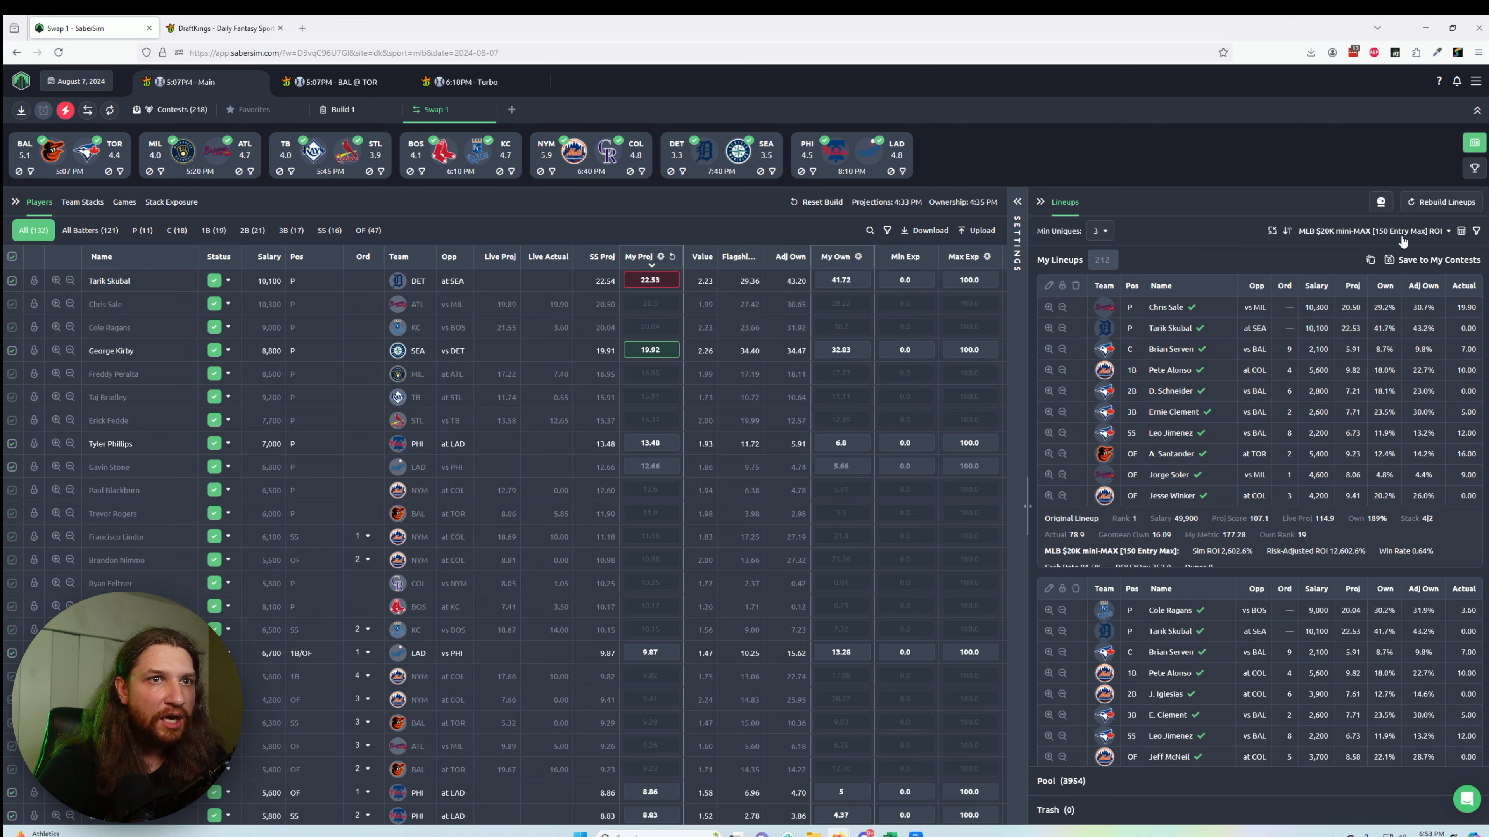
{"action": "left_click", "coordinate": [1414, 264]}
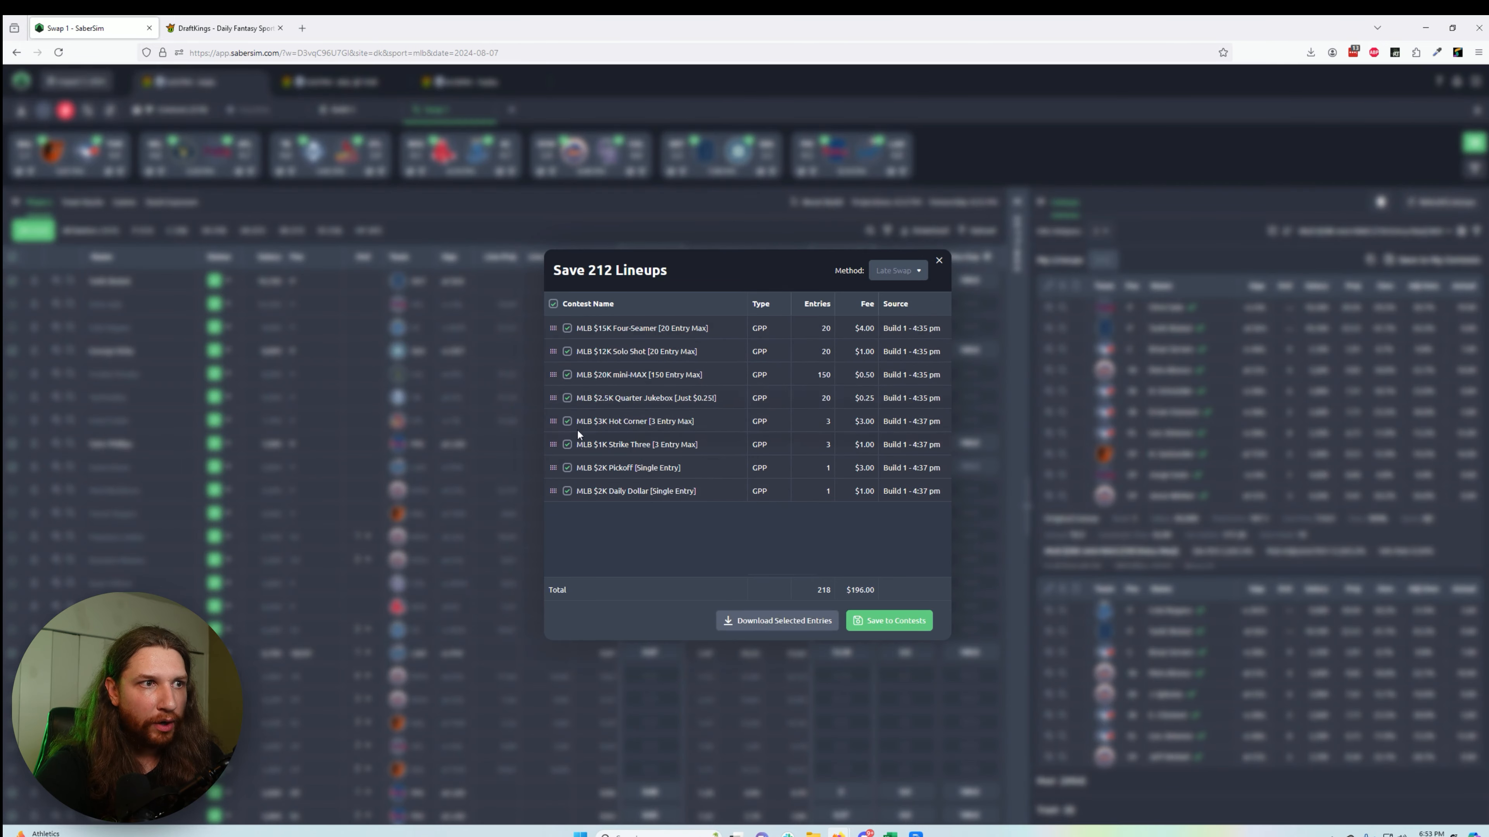
{"action": "left_click", "coordinate": [1317, 184]}
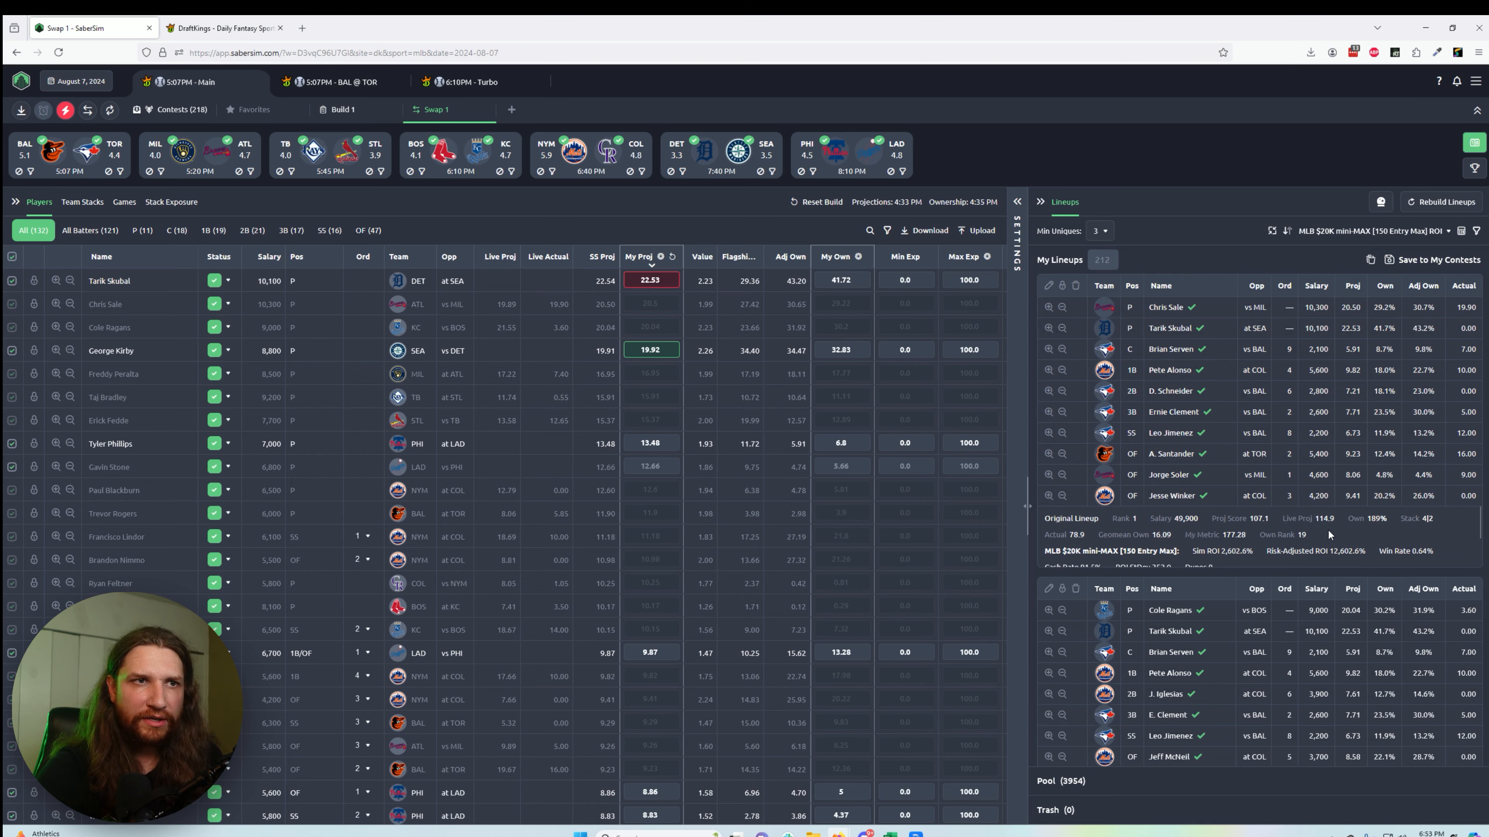
{"action": "left_click", "coordinate": [1399, 265]}
{"action": "left_click", "coordinate": [1303, 195]}
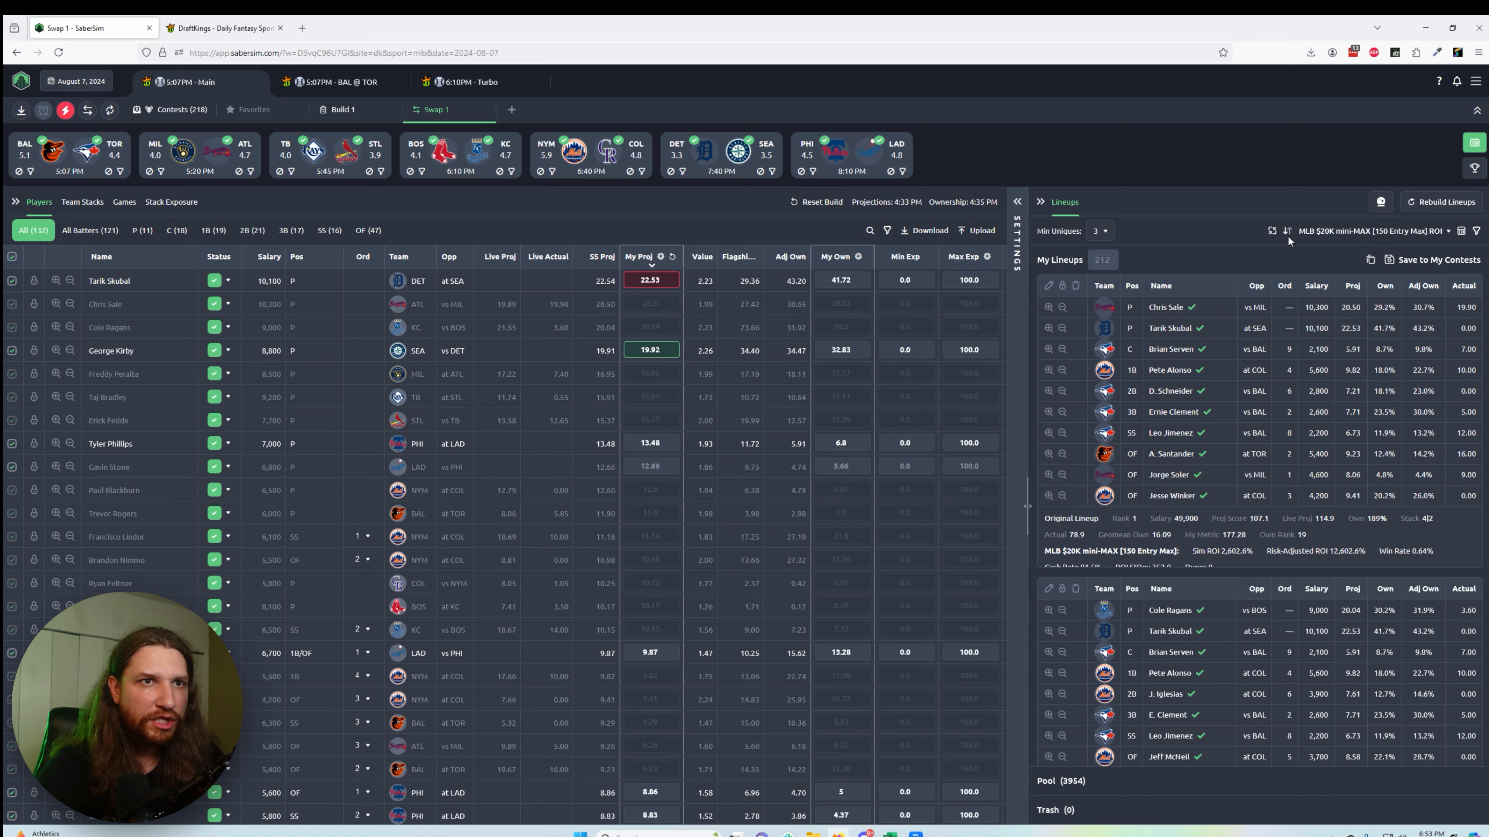
Save the swapped lineups to the Four-Seamer, Solo Shot, mini-MAX and Quarter Jukebox contests, excluding the 3-entry-max and single-entry contests
{"action": "left_click", "coordinate": [1417, 265]}
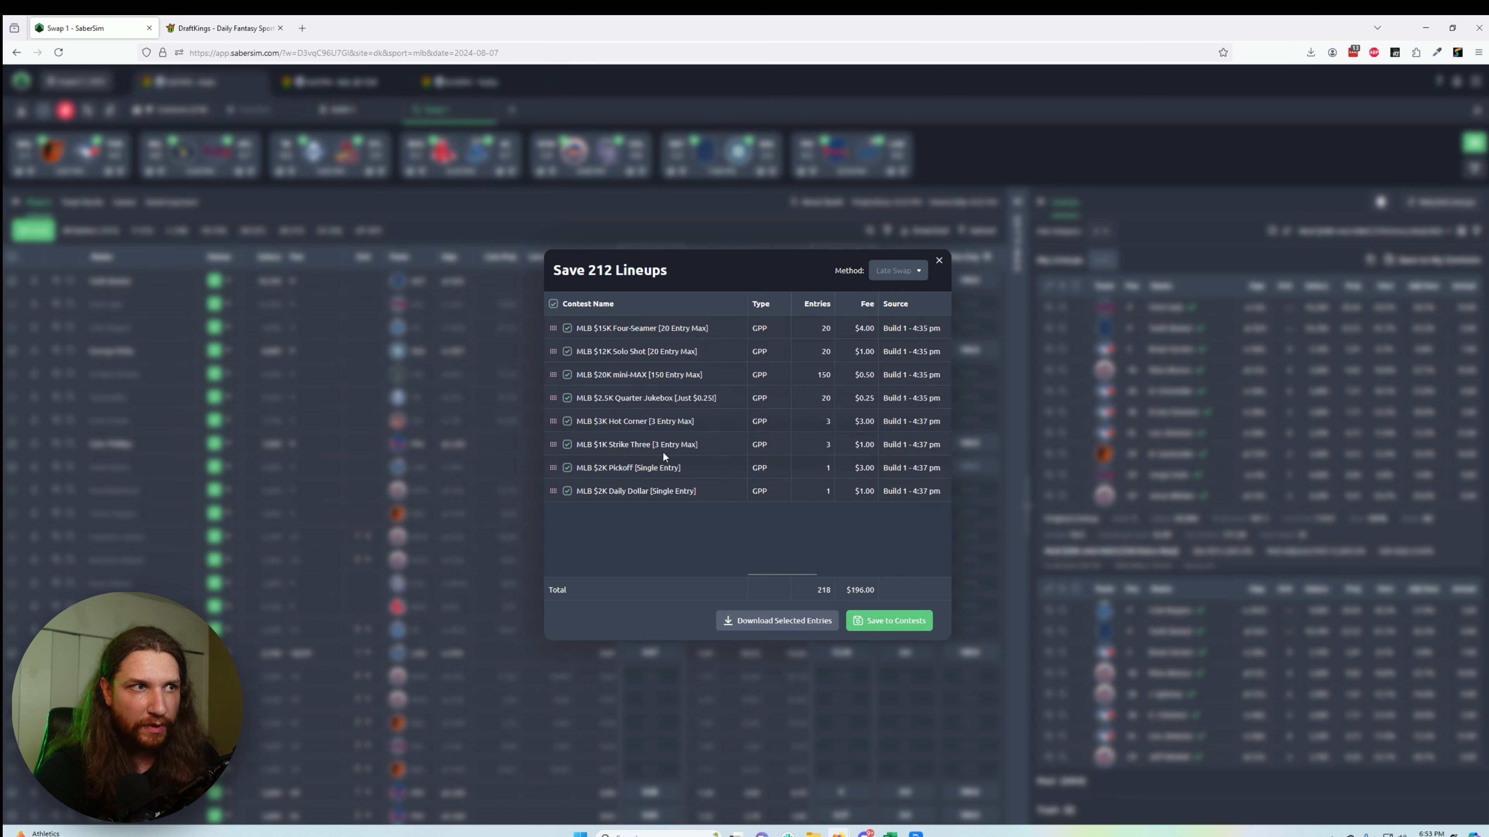
{"action": "left_click", "coordinate": [567, 422]}
{"action": "left_click", "coordinate": [567, 445]}
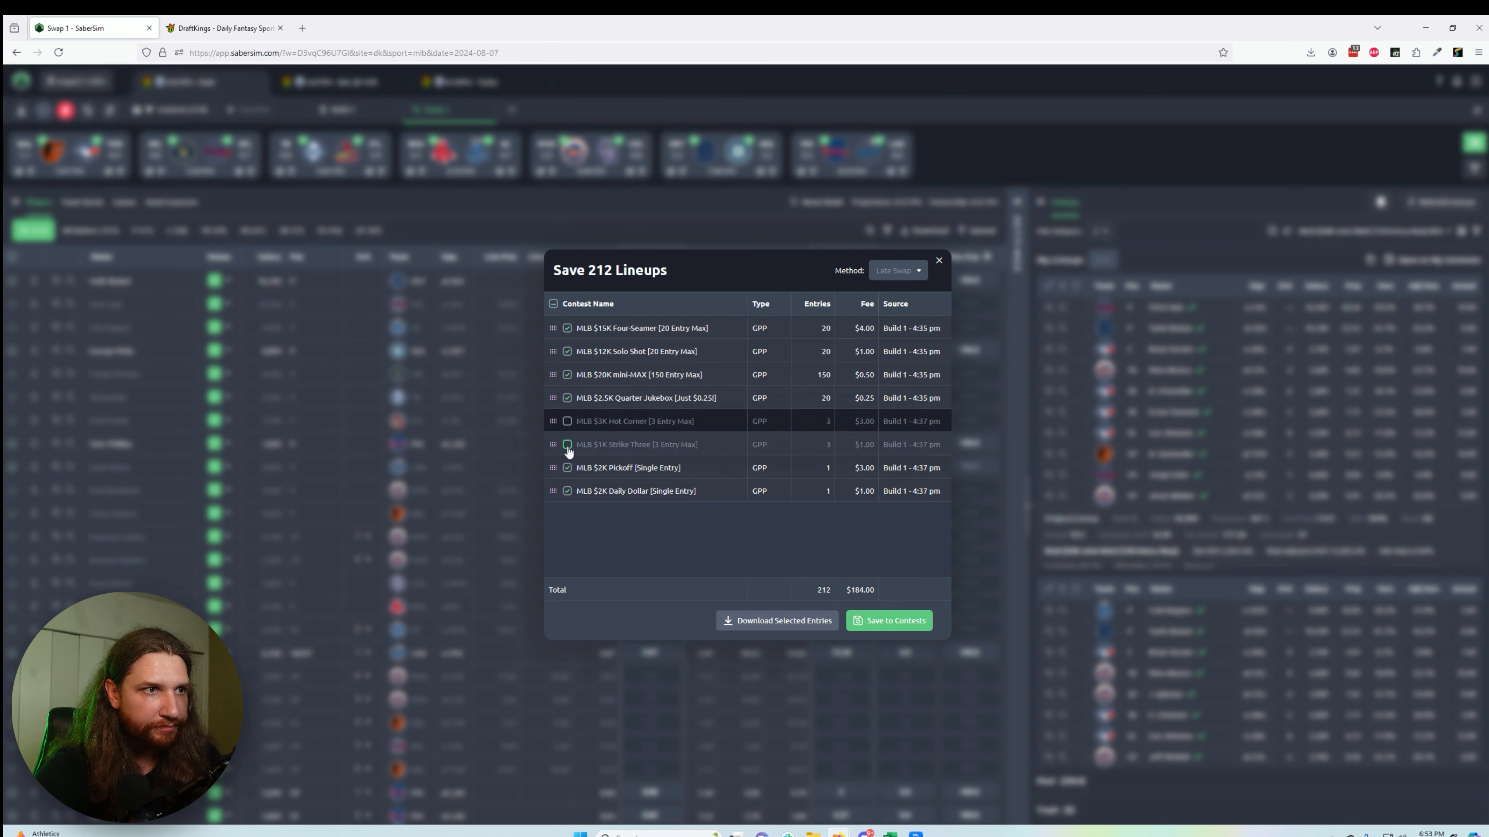
{"action": "left_click", "coordinate": [568, 468]}
{"action": "left_click", "coordinate": [567, 492]}
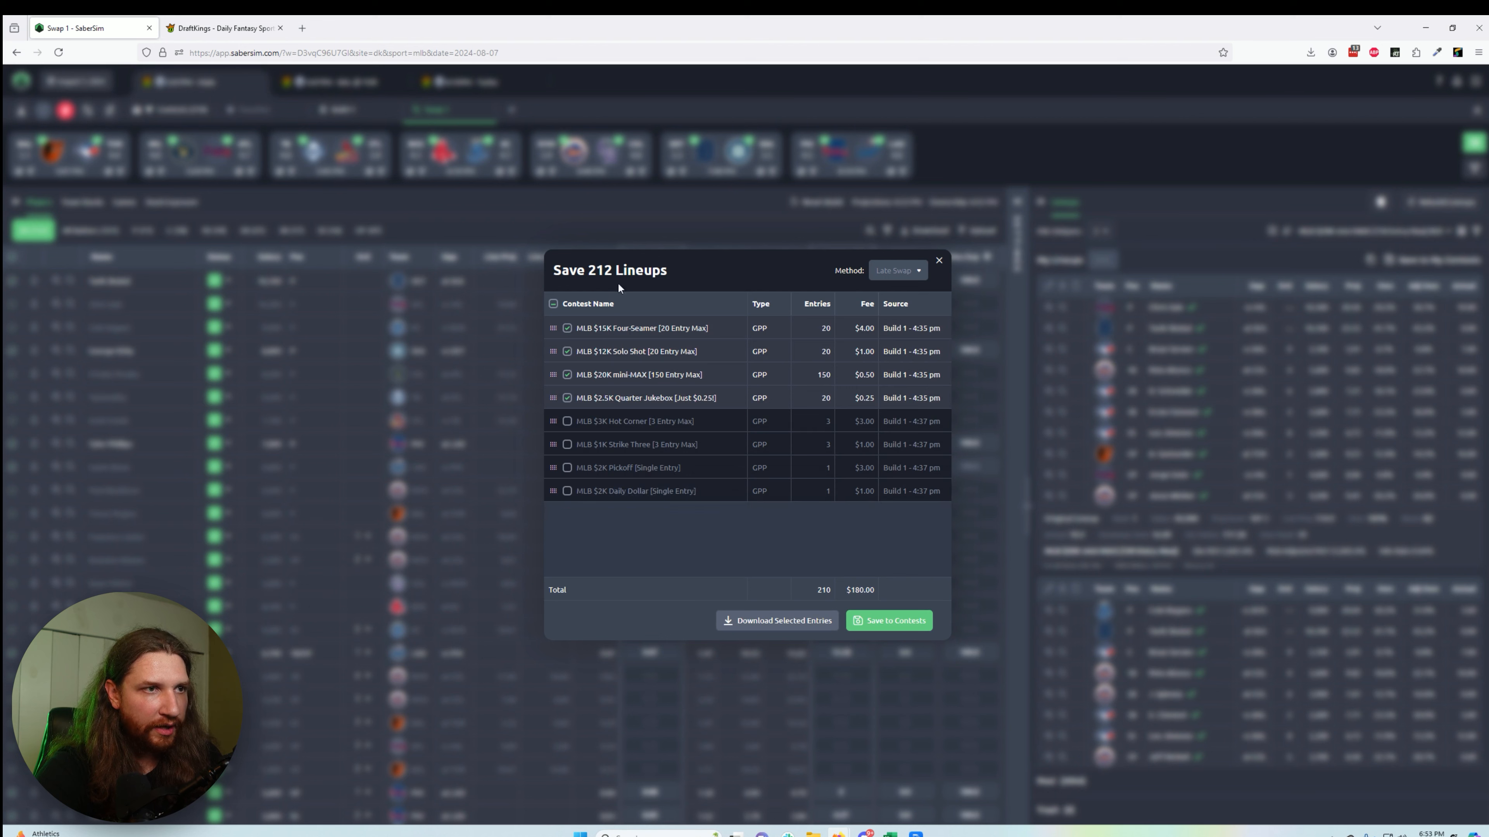
{"action": "left_click", "coordinate": [906, 626]}
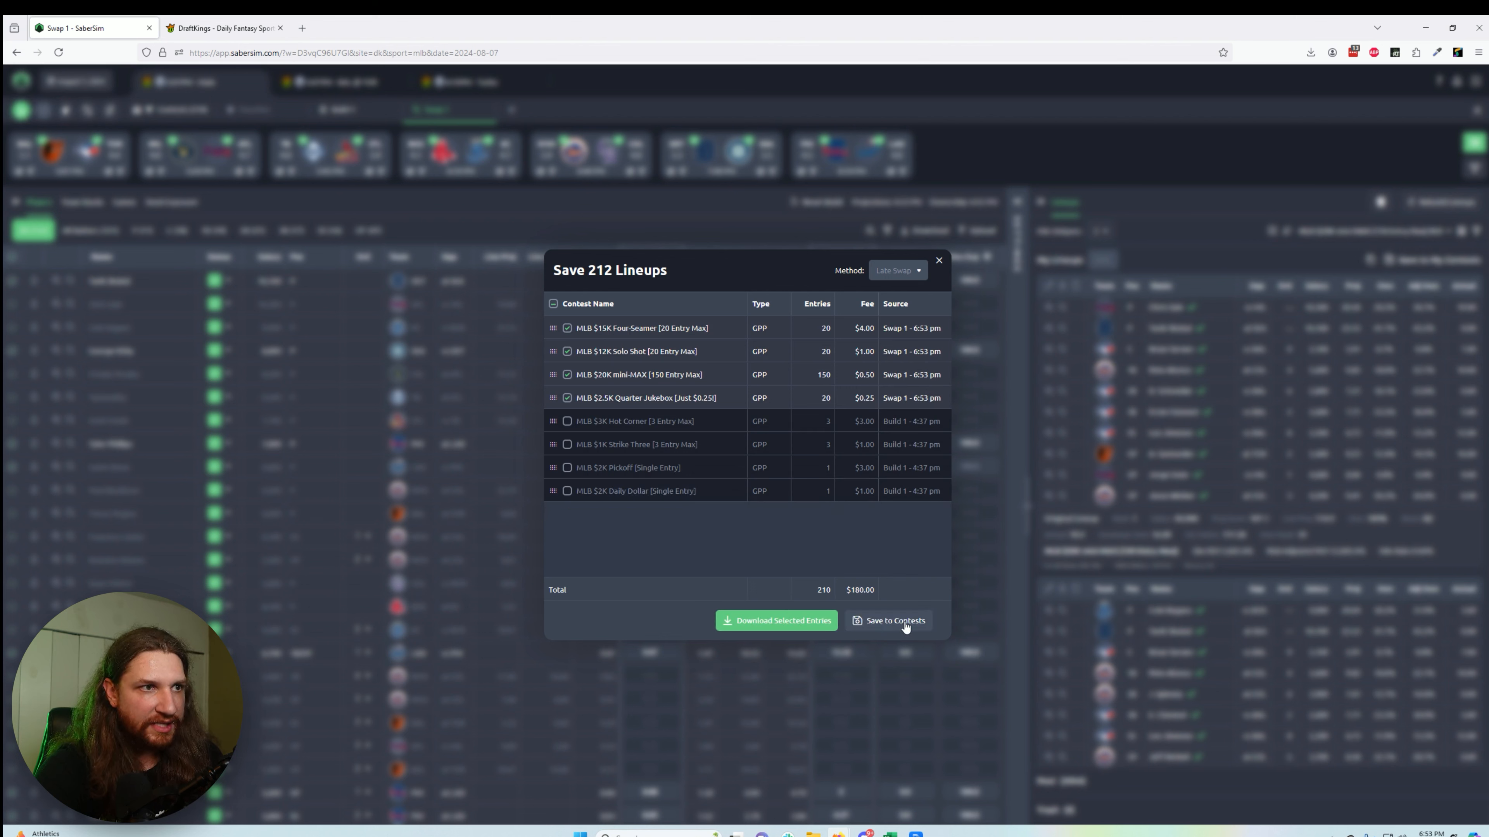
Change the save selection to only the Hot Corner, Strike Three, Pickoff and Daily Dollar contests, and leave the save dialog
{"action": "left_click", "coordinate": [553, 304]}
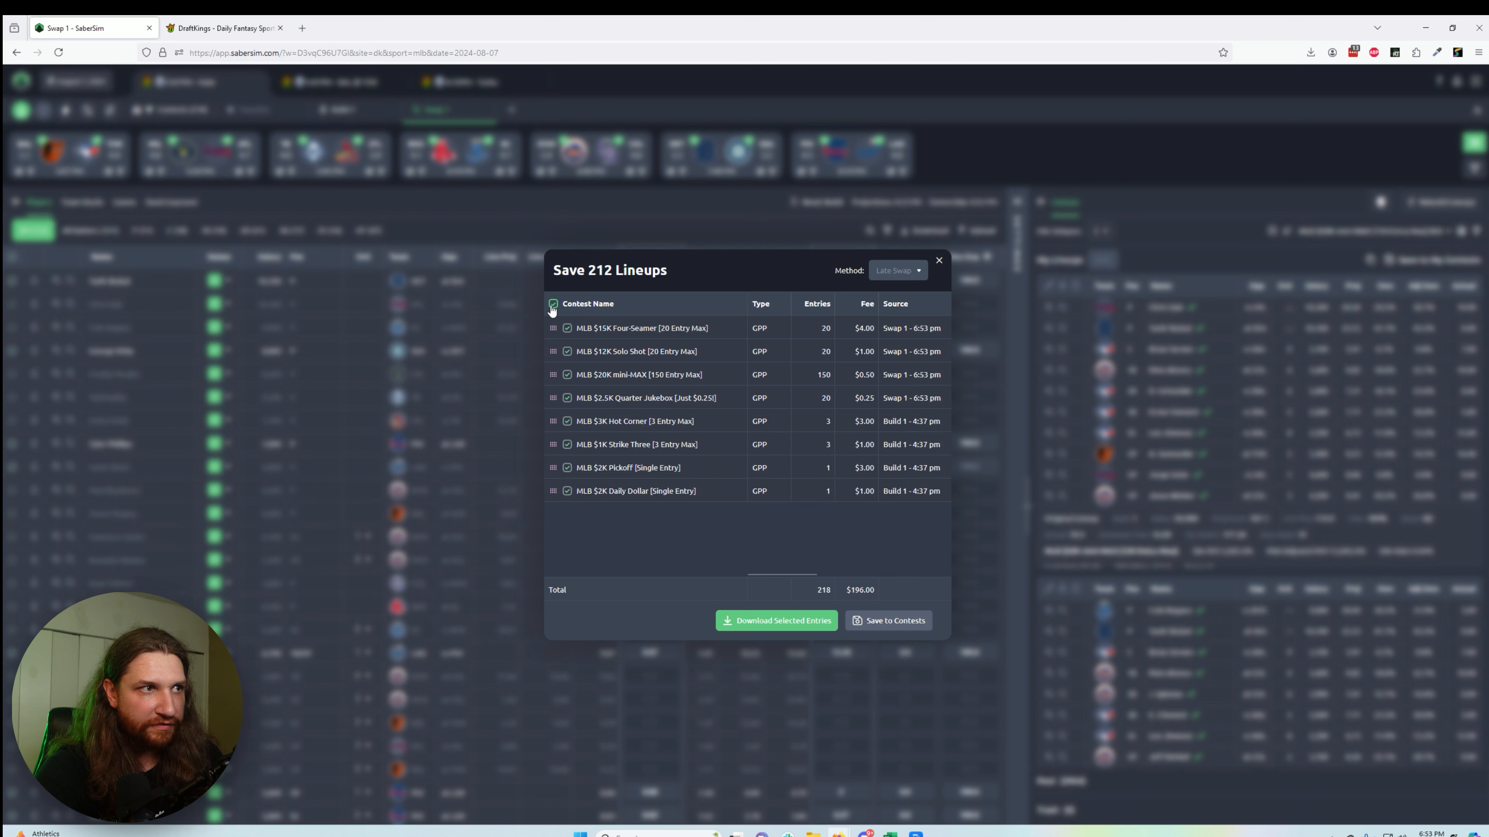
{"action": "left_click", "coordinate": [568, 328]}
{"action": "left_click", "coordinate": [567, 352]}
{"action": "left_click", "coordinate": [568, 375]}
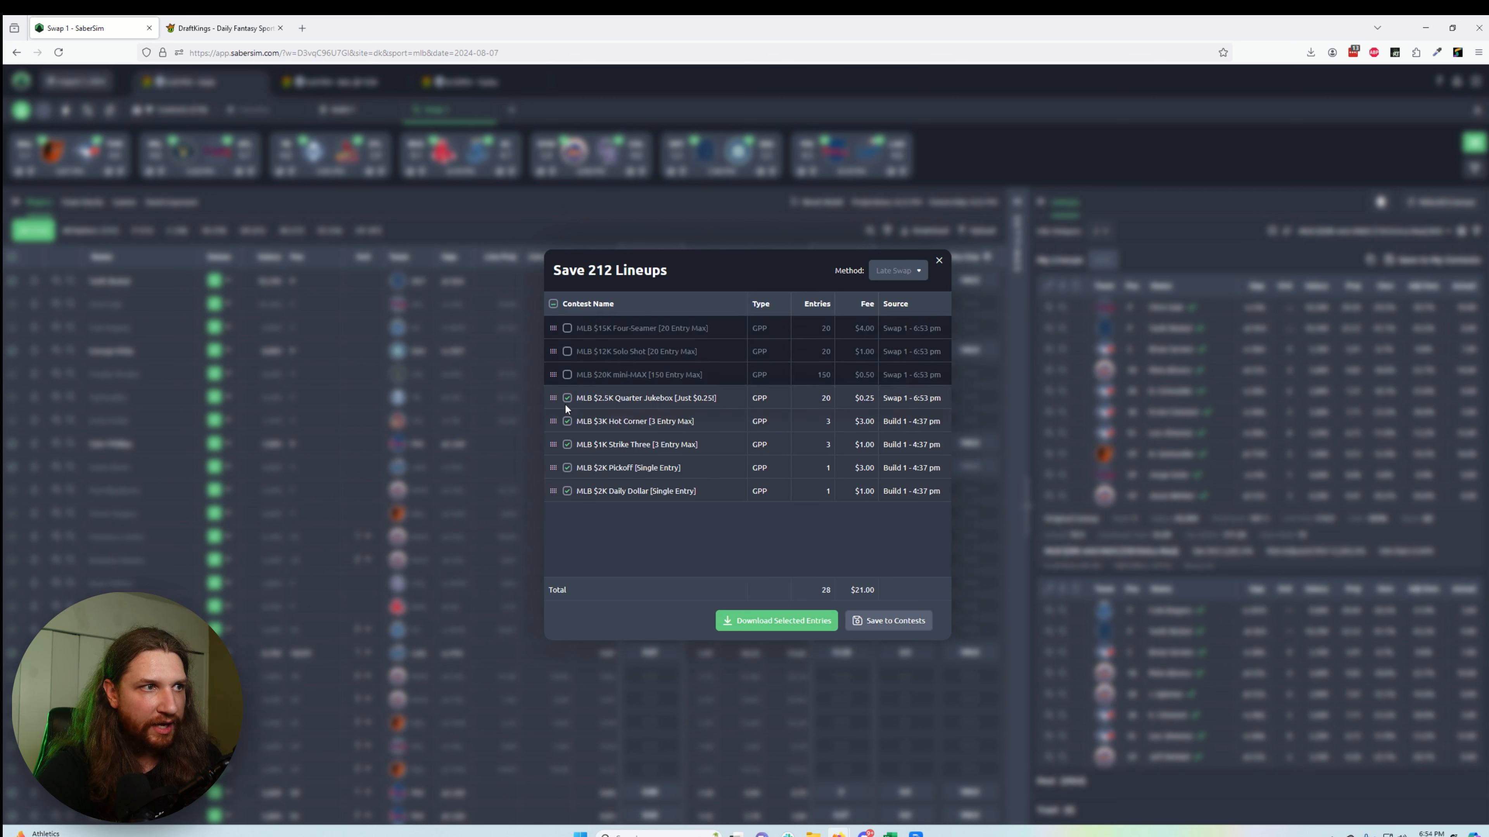
{"action": "left_click", "coordinate": [567, 399]}
{"action": "left_click", "coordinate": [1195, 166]}
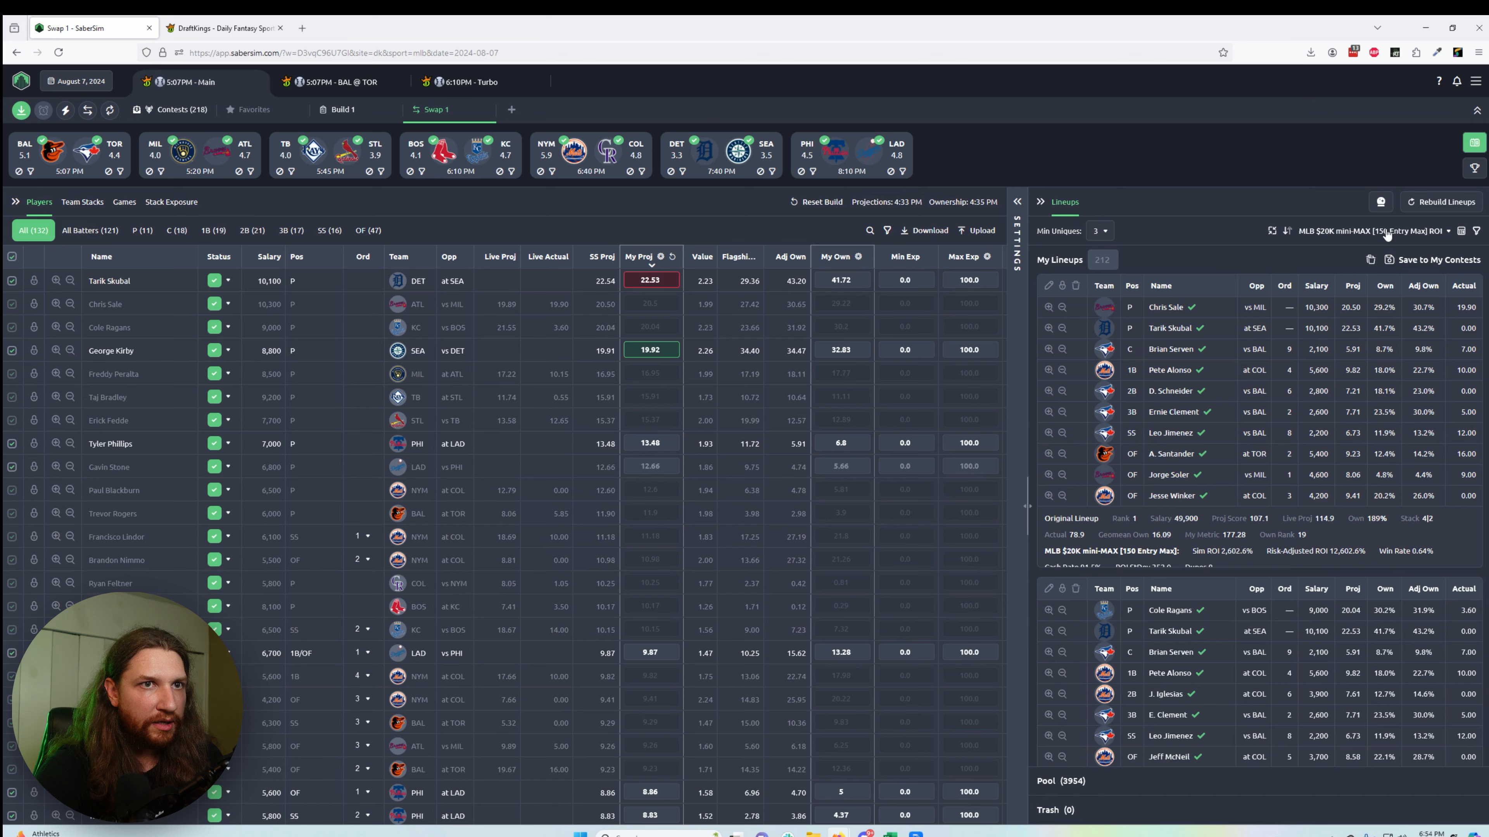
Sort the swapped lineups by ROI for the MLB $2K Daily Dollar [Single Entry] contest
{"action": "left_click", "coordinate": [1360, 235]}
{"action": "left_click", "coordinate": [1384, 437]}
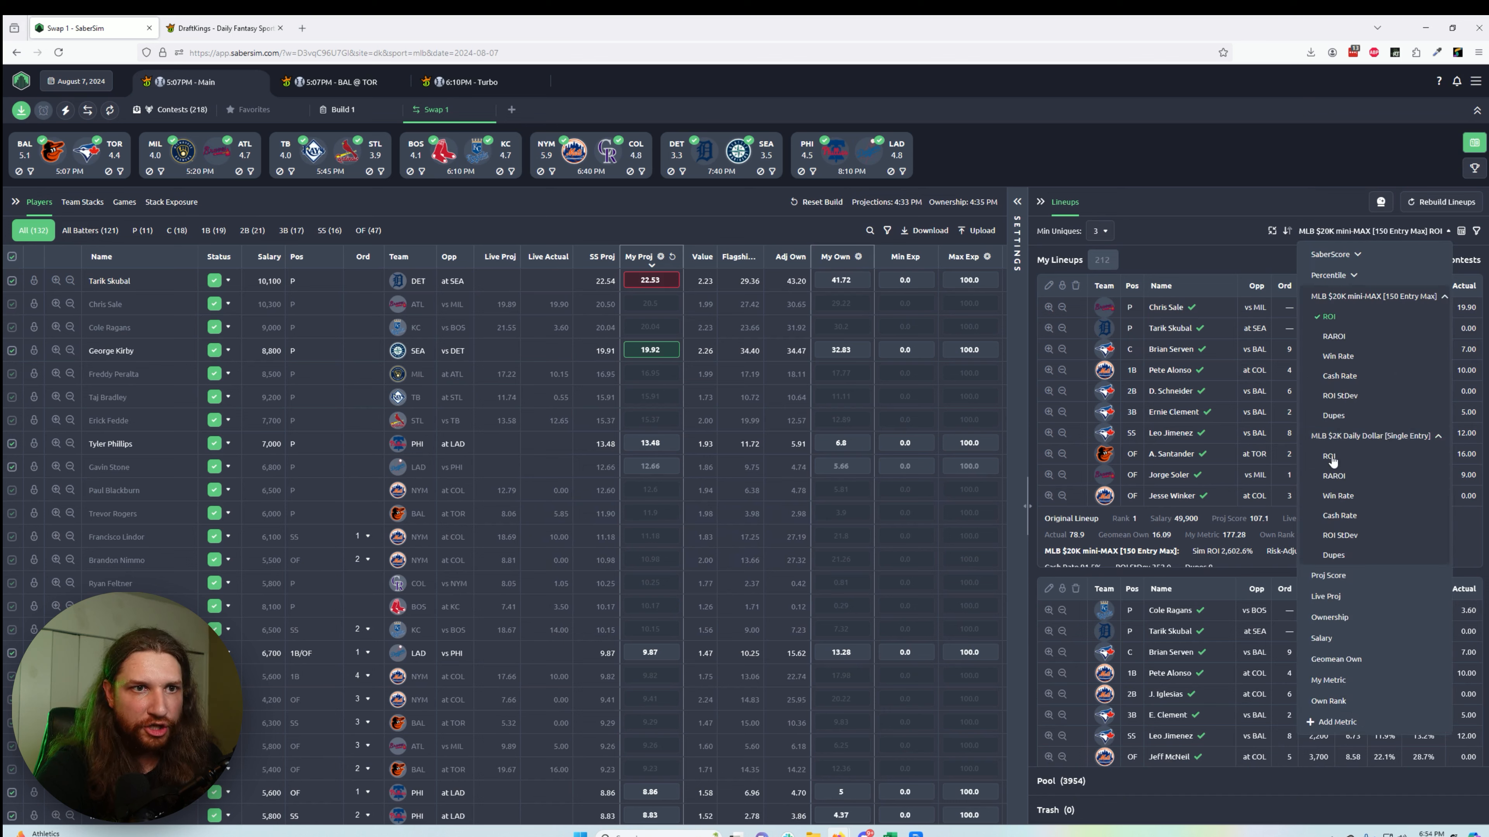
{"action": "left_click", "coordinate": [1329, 457]}
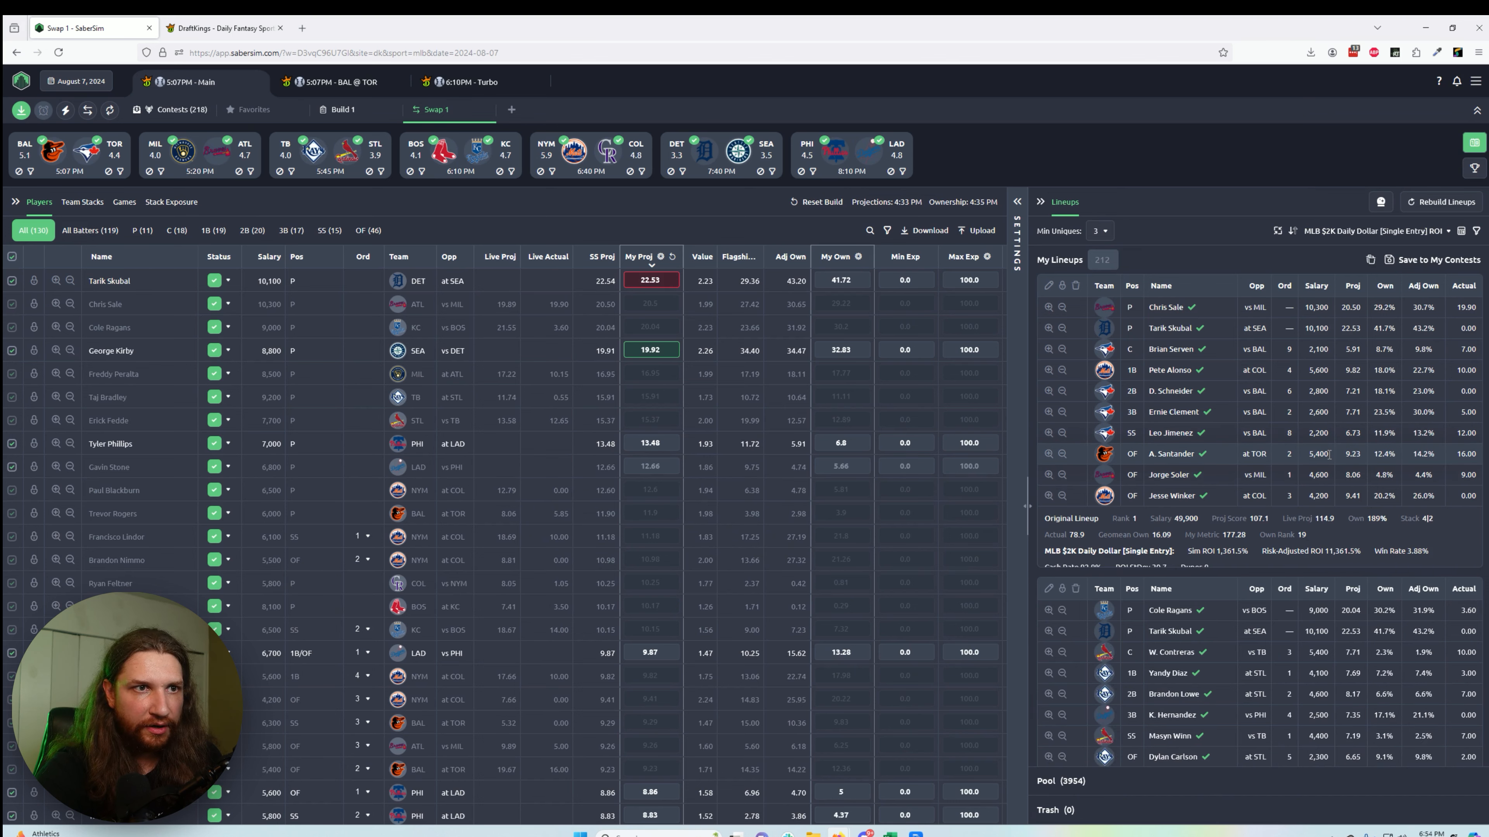
Save the re-sorted lineups to the selected 3-entry-max and single-entry contests, and reselect all contests before closing the dialog
{"action": "left_click", "coordinate": [1430, 260]}
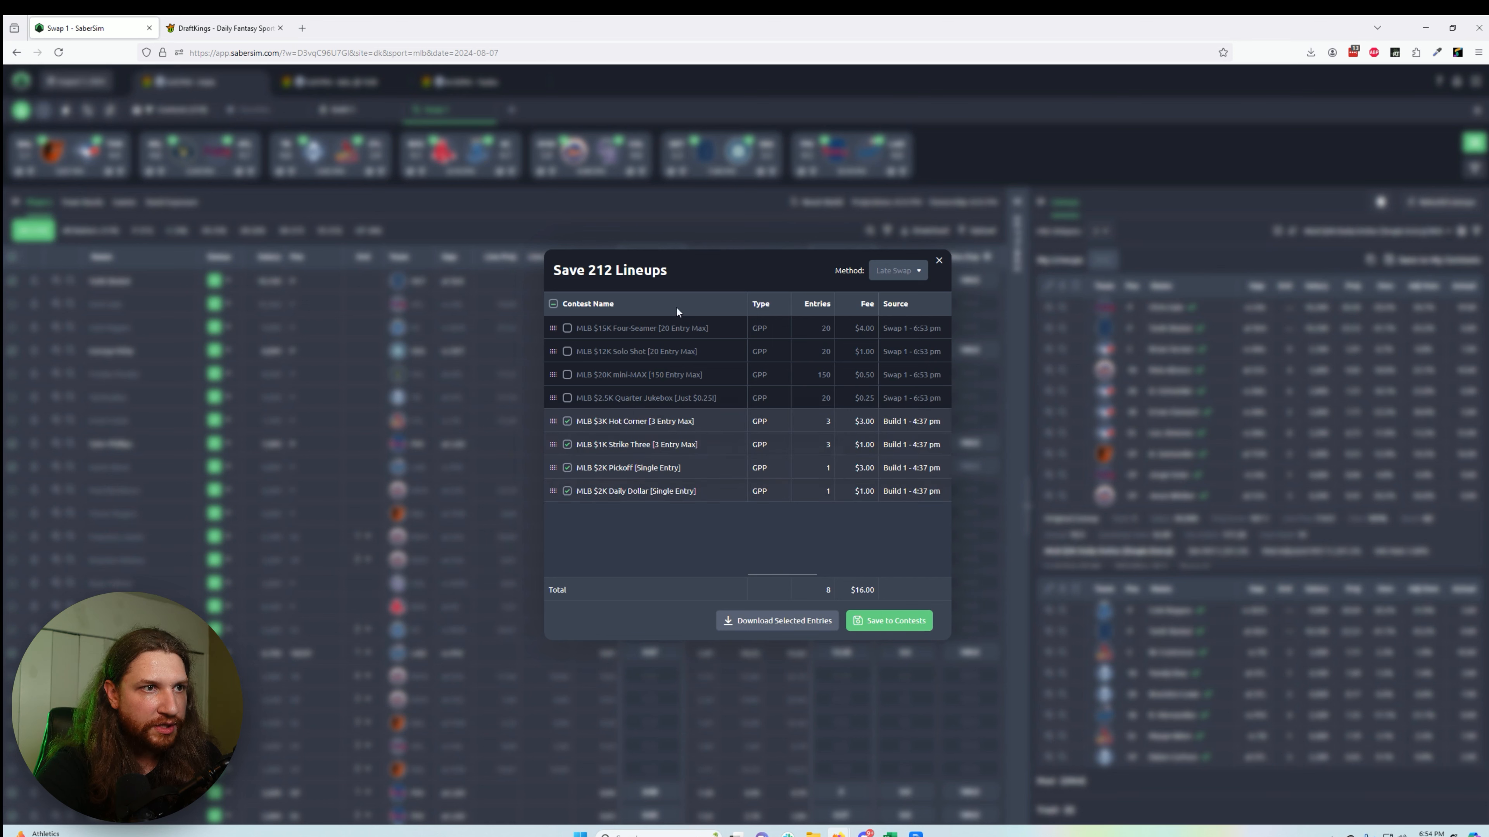
{"action": "left_click", "coordinate": [888, 623]}
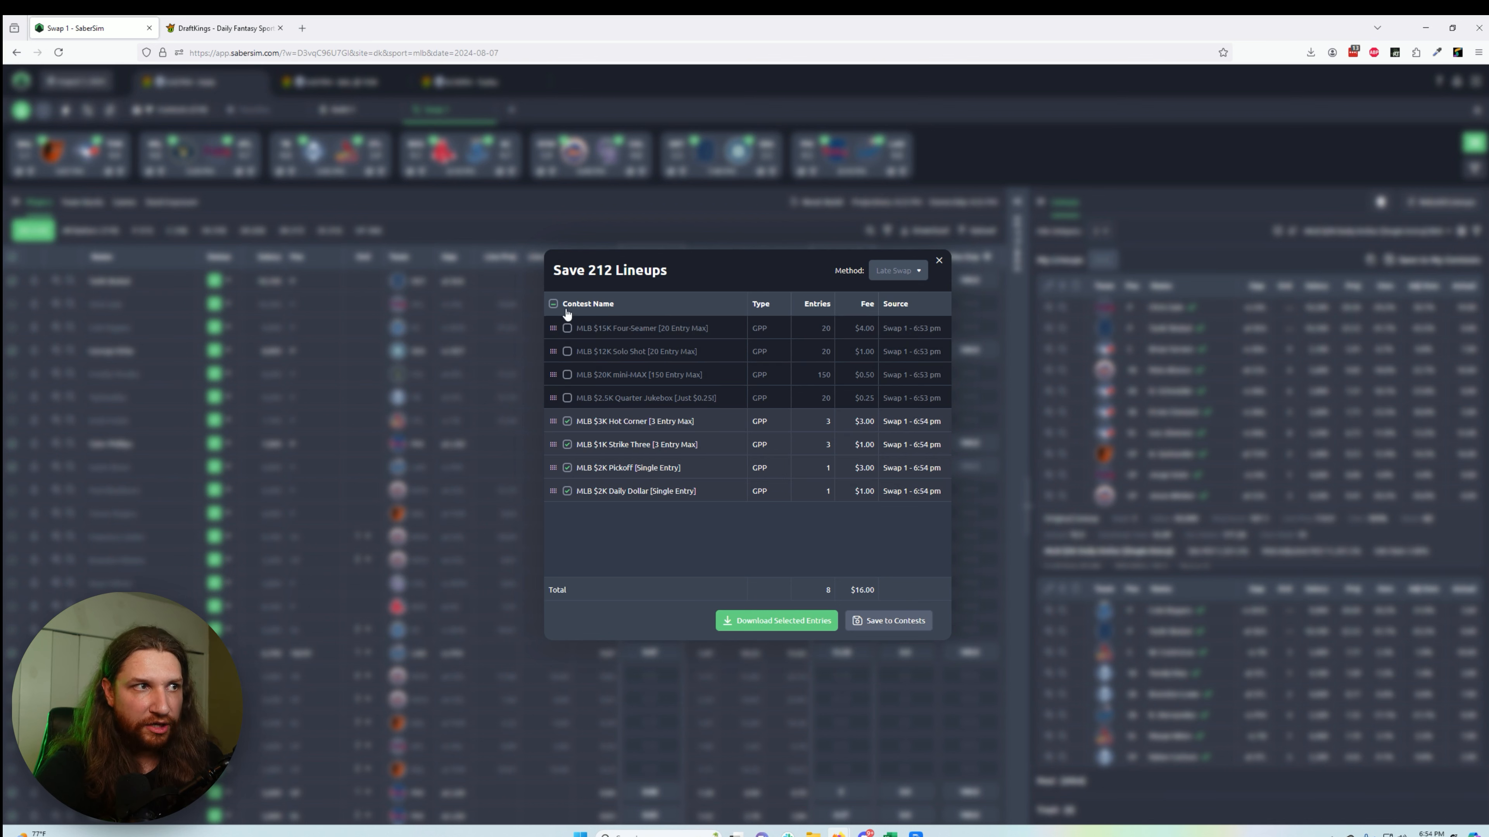
{"action": "left_click", "coordinate": [553, 305]}
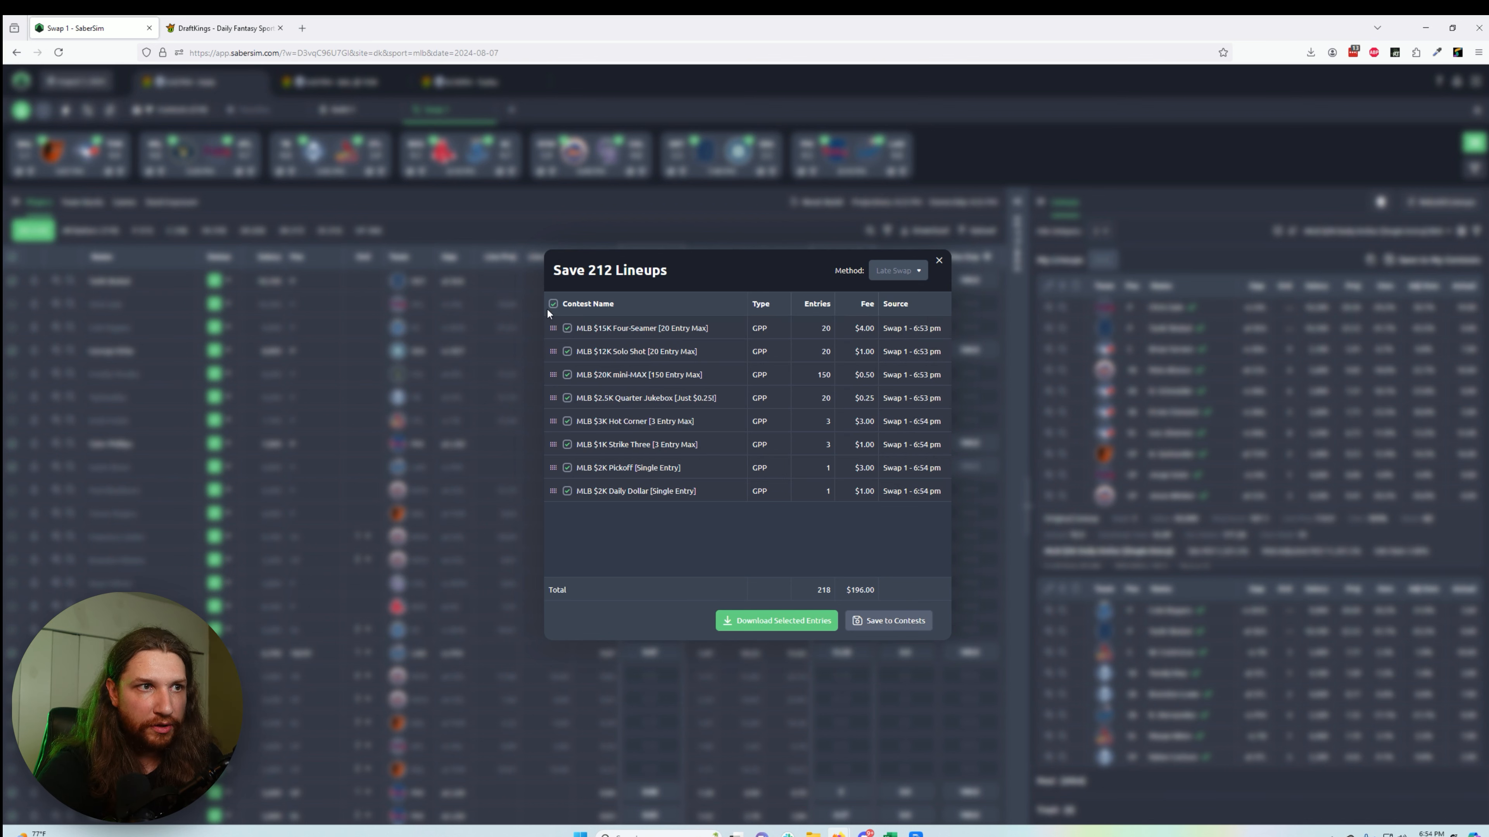
{"action": "left_click", "coordinate": [1218, 154]}
Sort the lineups by MLB $20K mini-MAX [150 Entry Max] ROI and compare both contests' sim metrics across the lineups
{"action": "left_click", "coordinate": [1352, 235]}
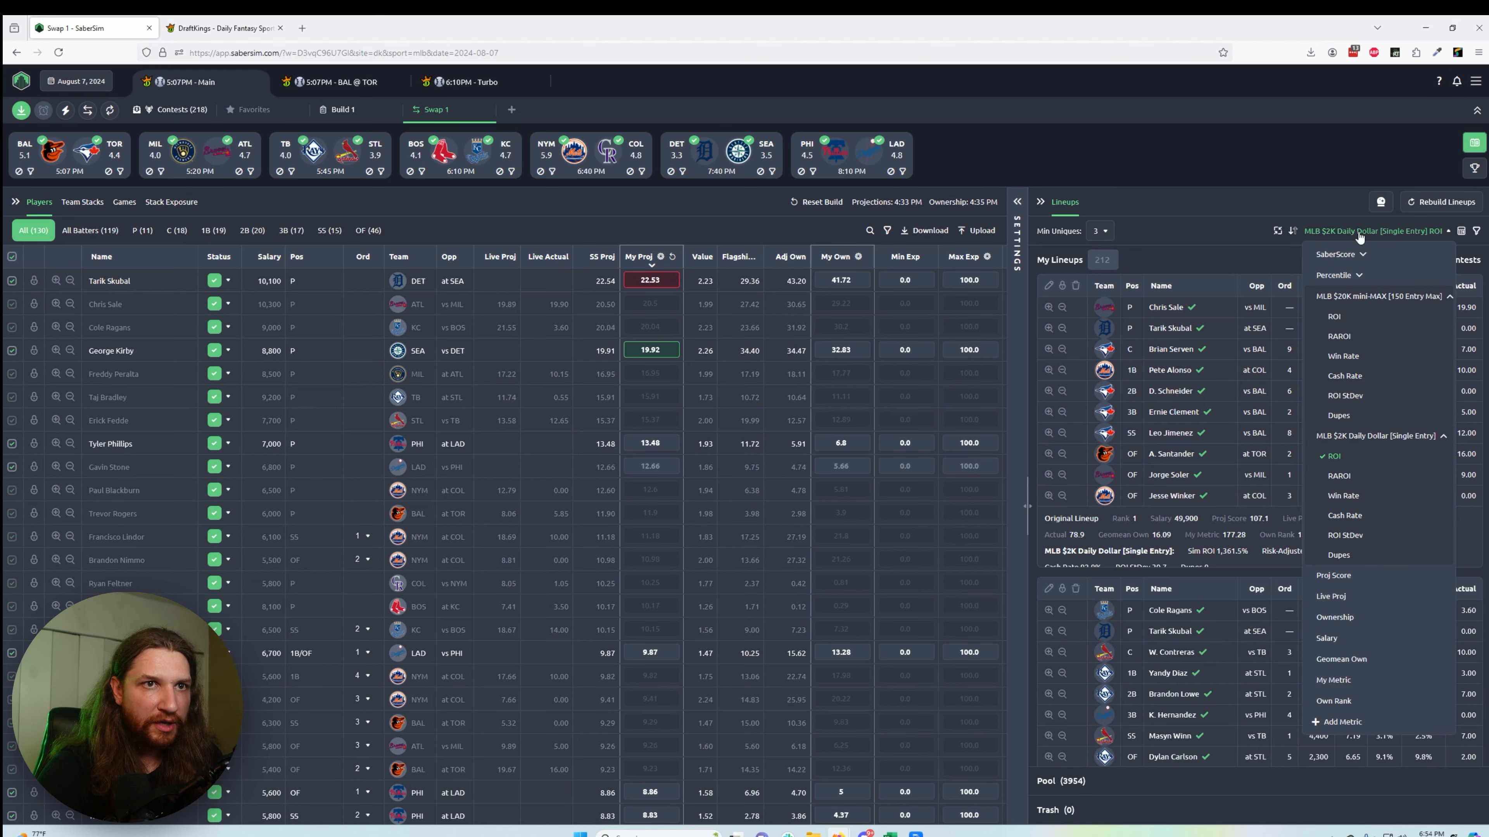
{"action": "left_click", "coordinate": [1339, 326]}
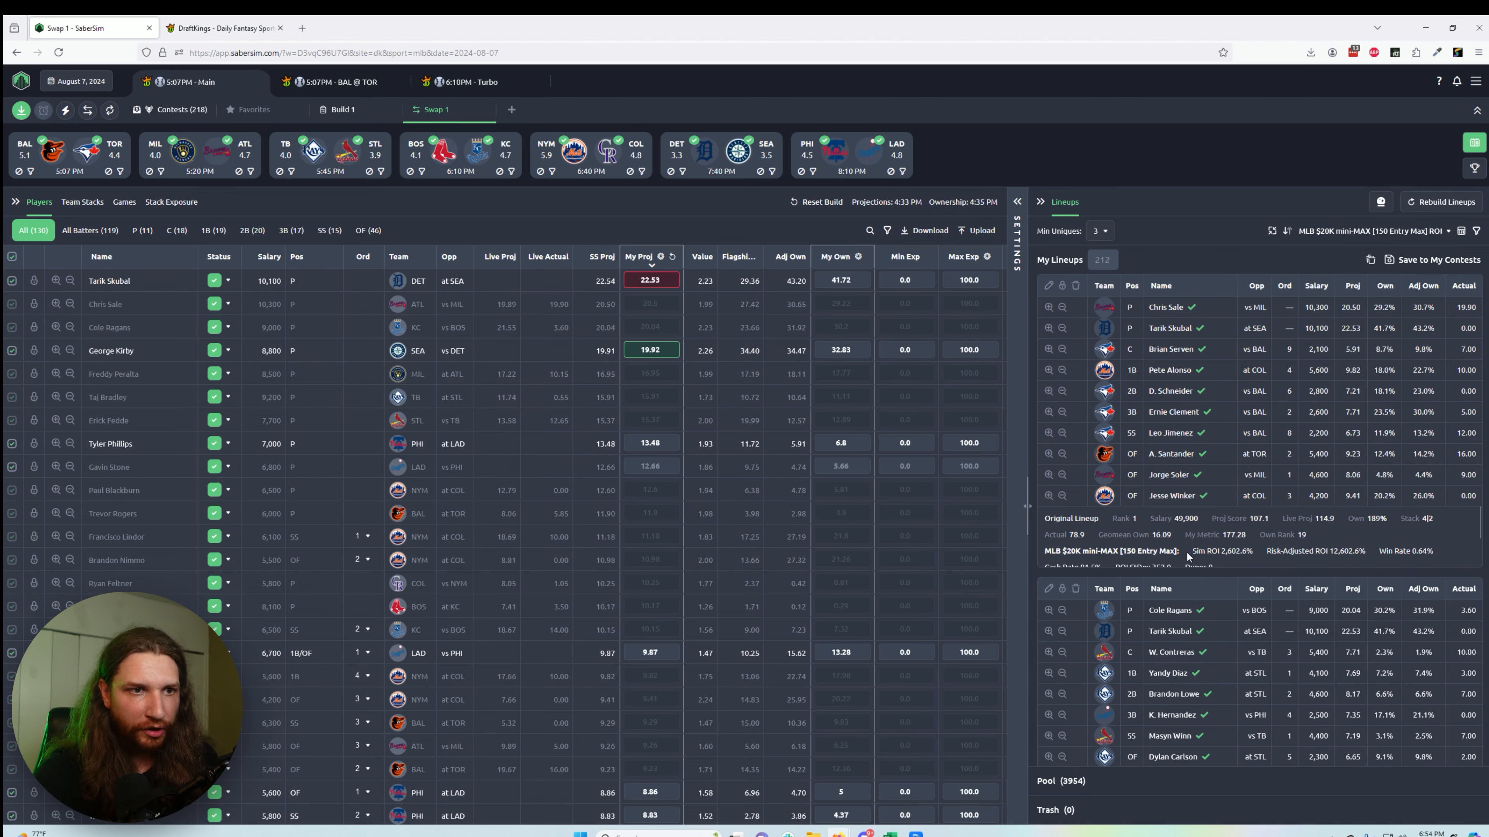
{"action": "scroll", "coordinate": [1266, 547], "scroll_direction": "down", "scroll_amount": 7}
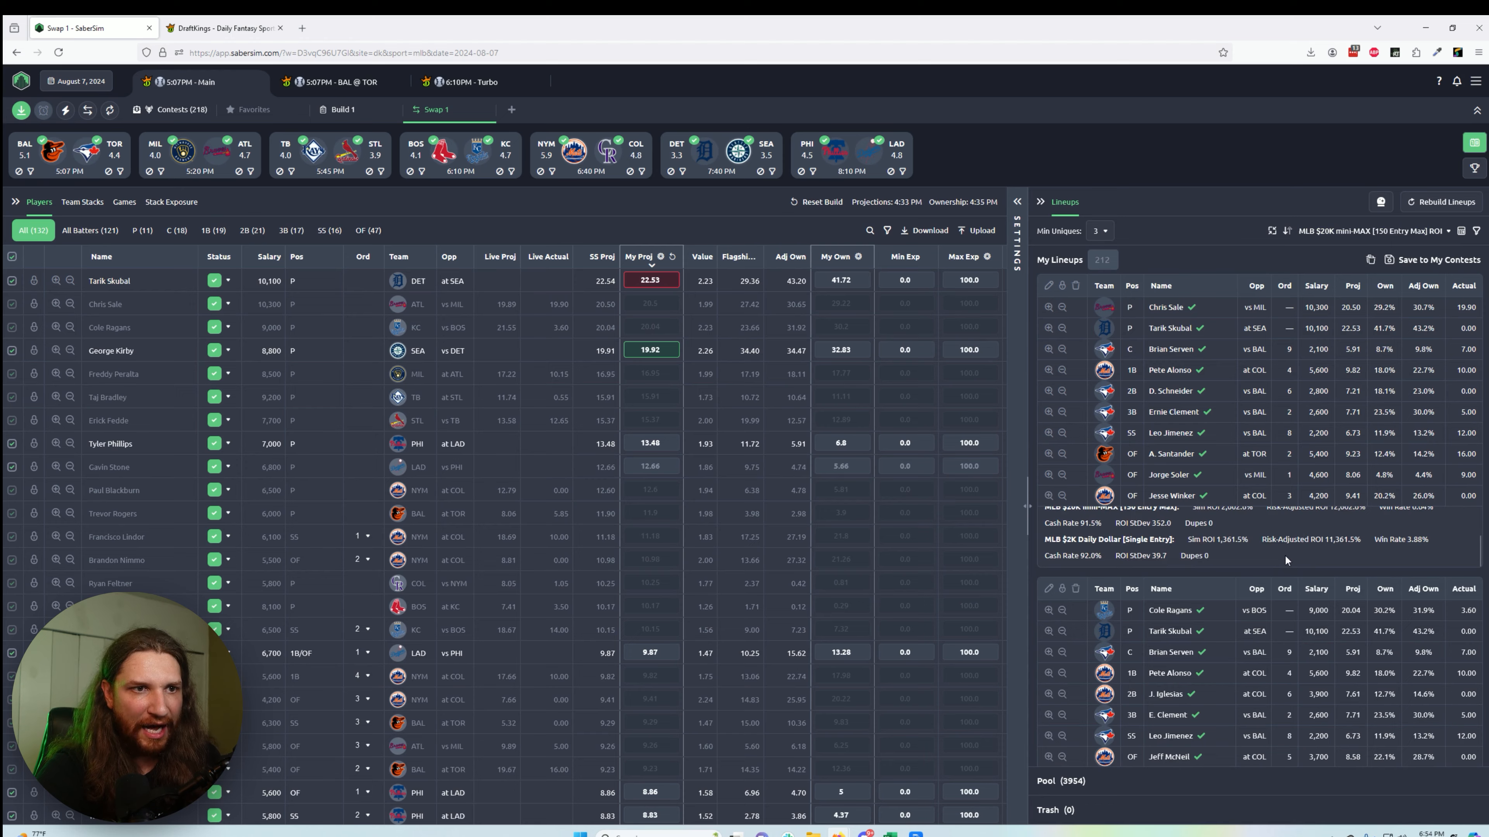
{"action": "scroll", "coordinate": [1309, 528], "scroll_direction": "down", "scroll_amount": 5}
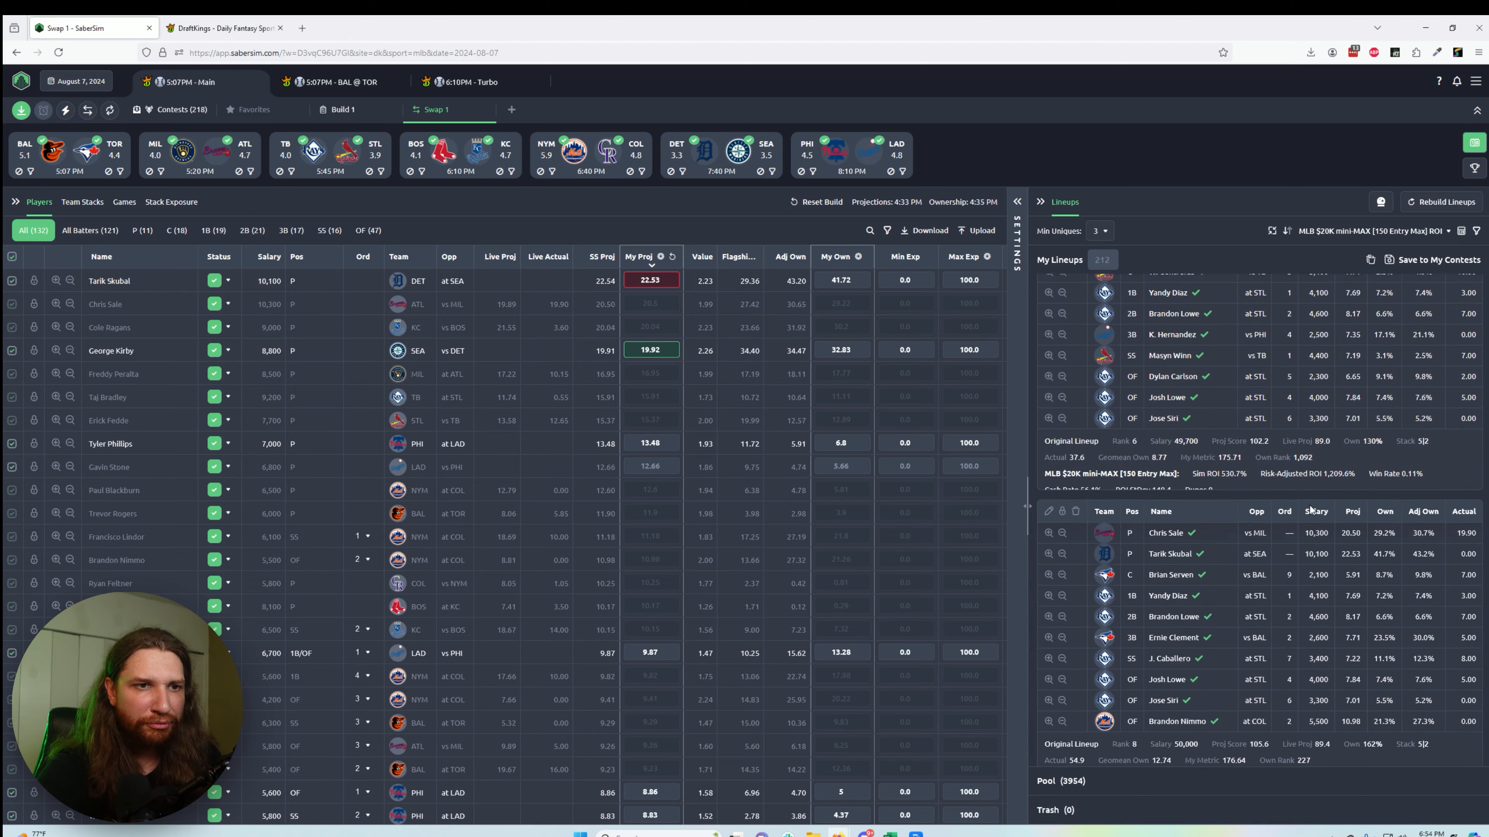
{"action": "scroll", "coordinate": [1308, 557], "scroll_direction": "down", "scroll_amount": 4}
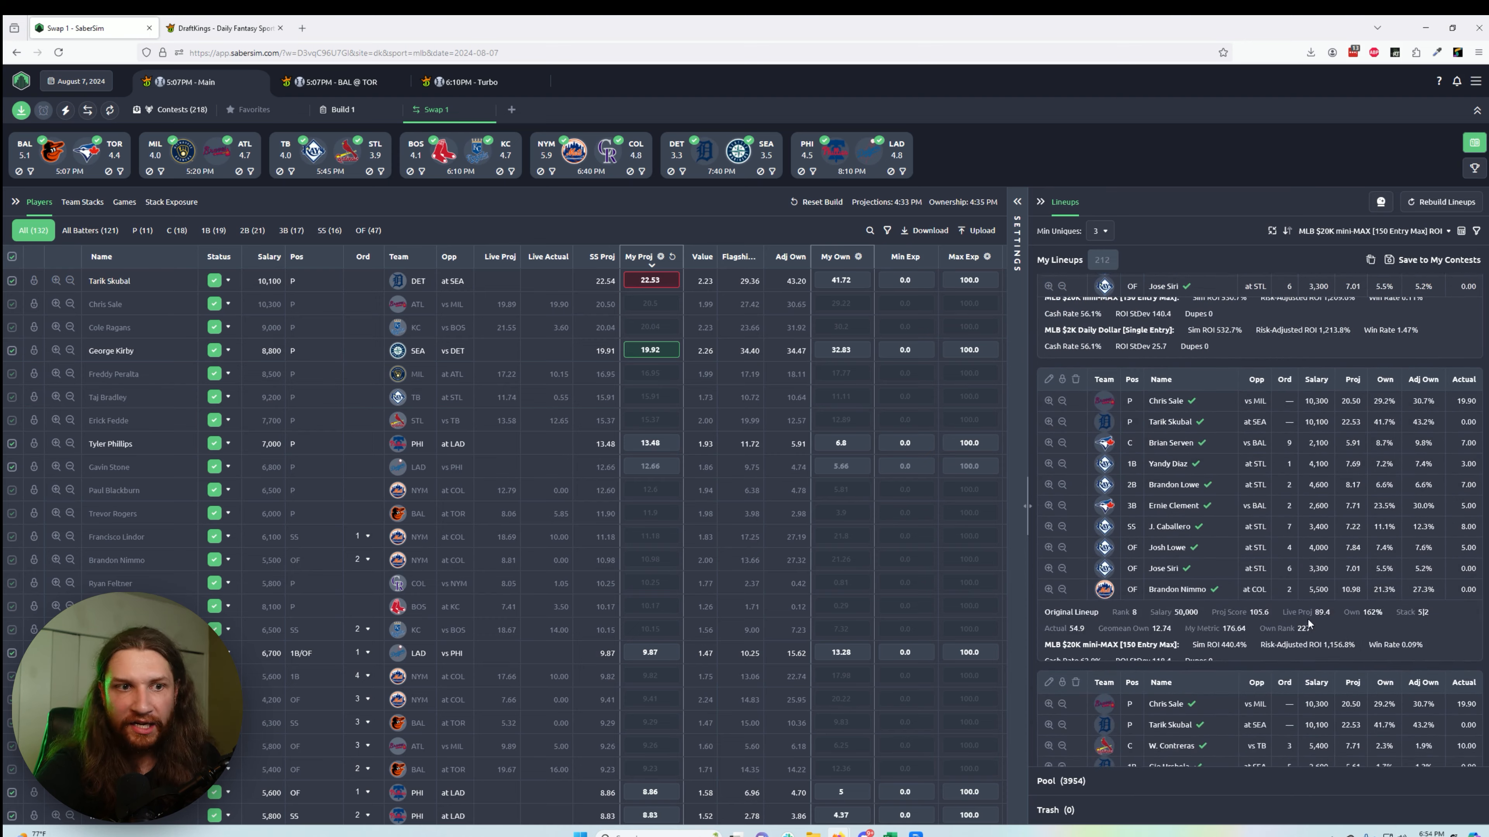
{"action": "scroll", "coordinate": [1310, 619], "scroll_direction": "down", "scroll_amount": 8}
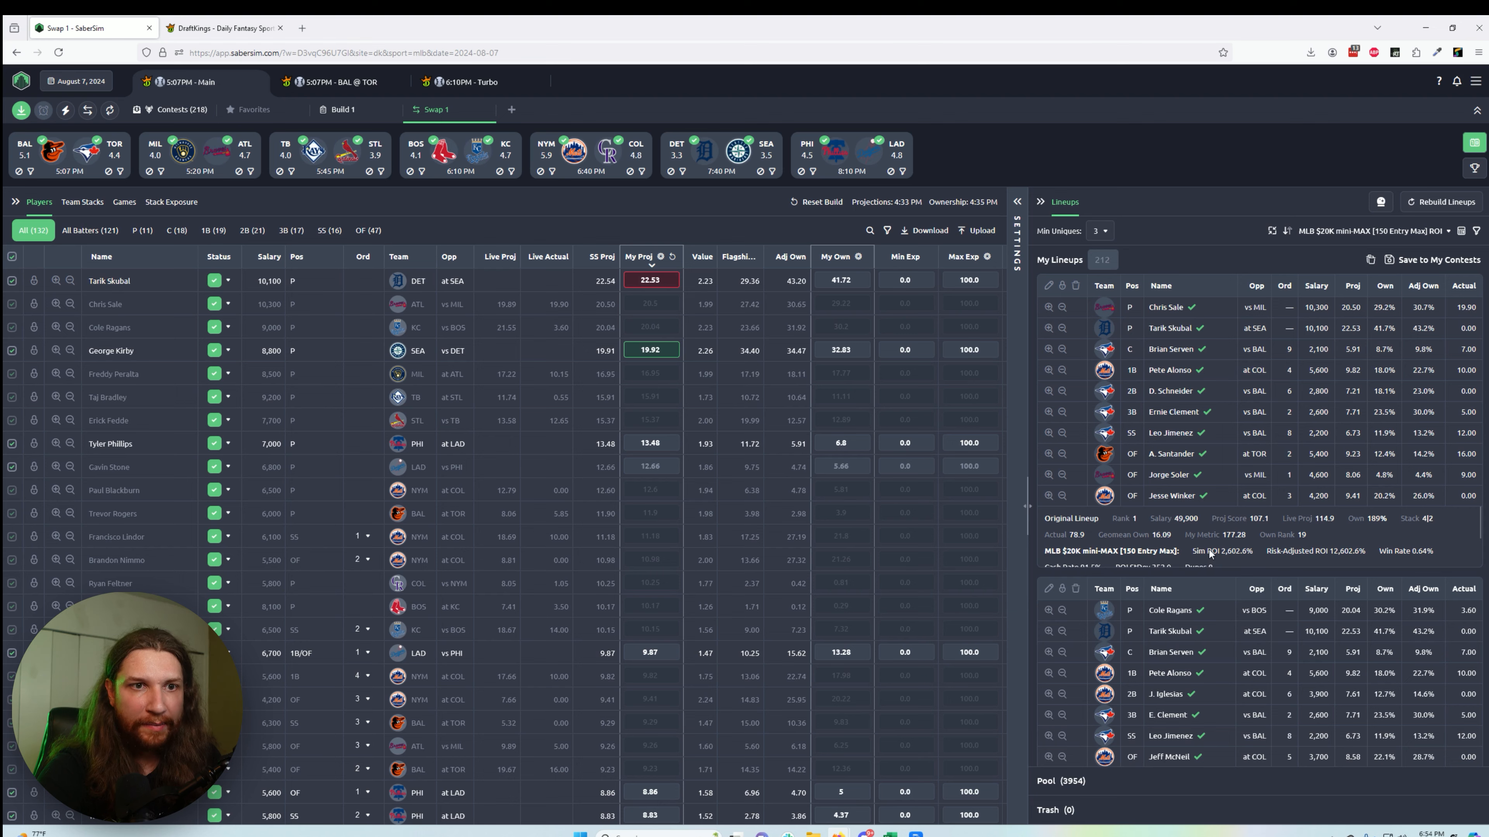
{"action": "scroll", "coordinate": [1256, 555], "scroll_direction": "down", "scroll_amount": 3}
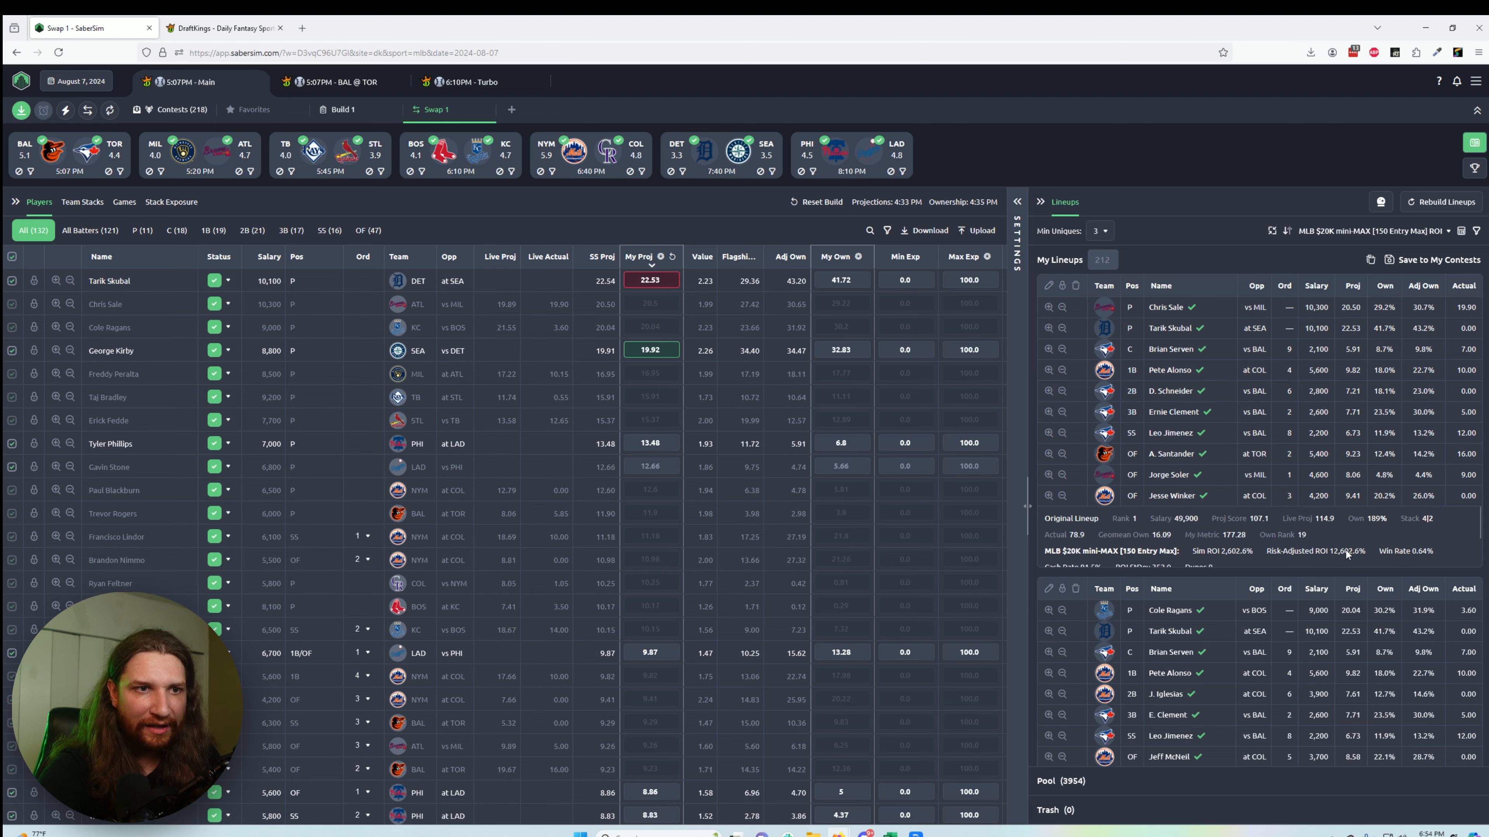
{"action": "scroll", "coordinate": [1382, 517], "scroll_direction": "down", "scroll_amount": 3}
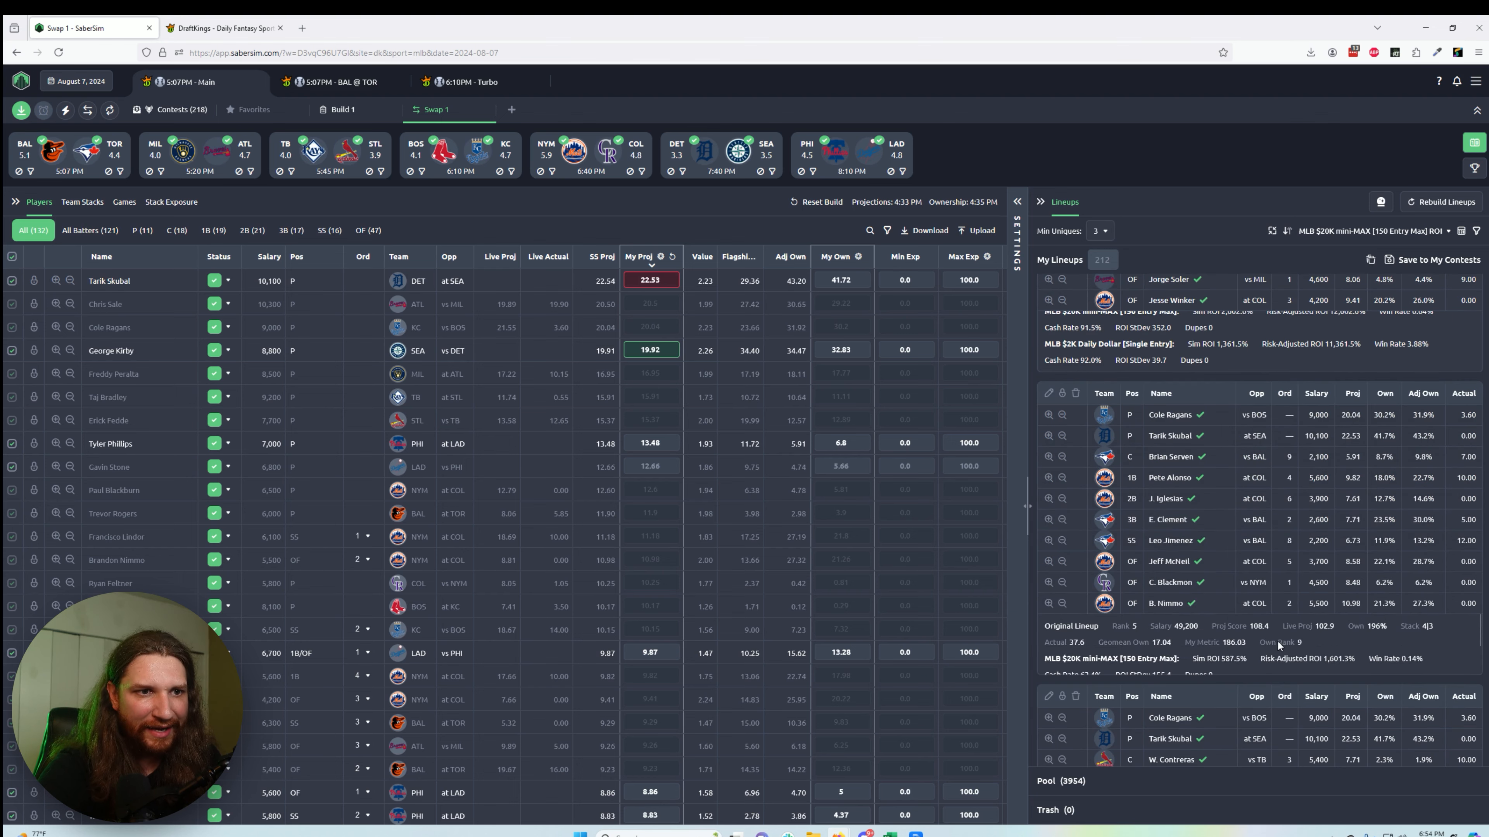
{"action": "scroll", "coordinate": [1300, 627], "scroll_direction": "down", "scroll_amount": 1}
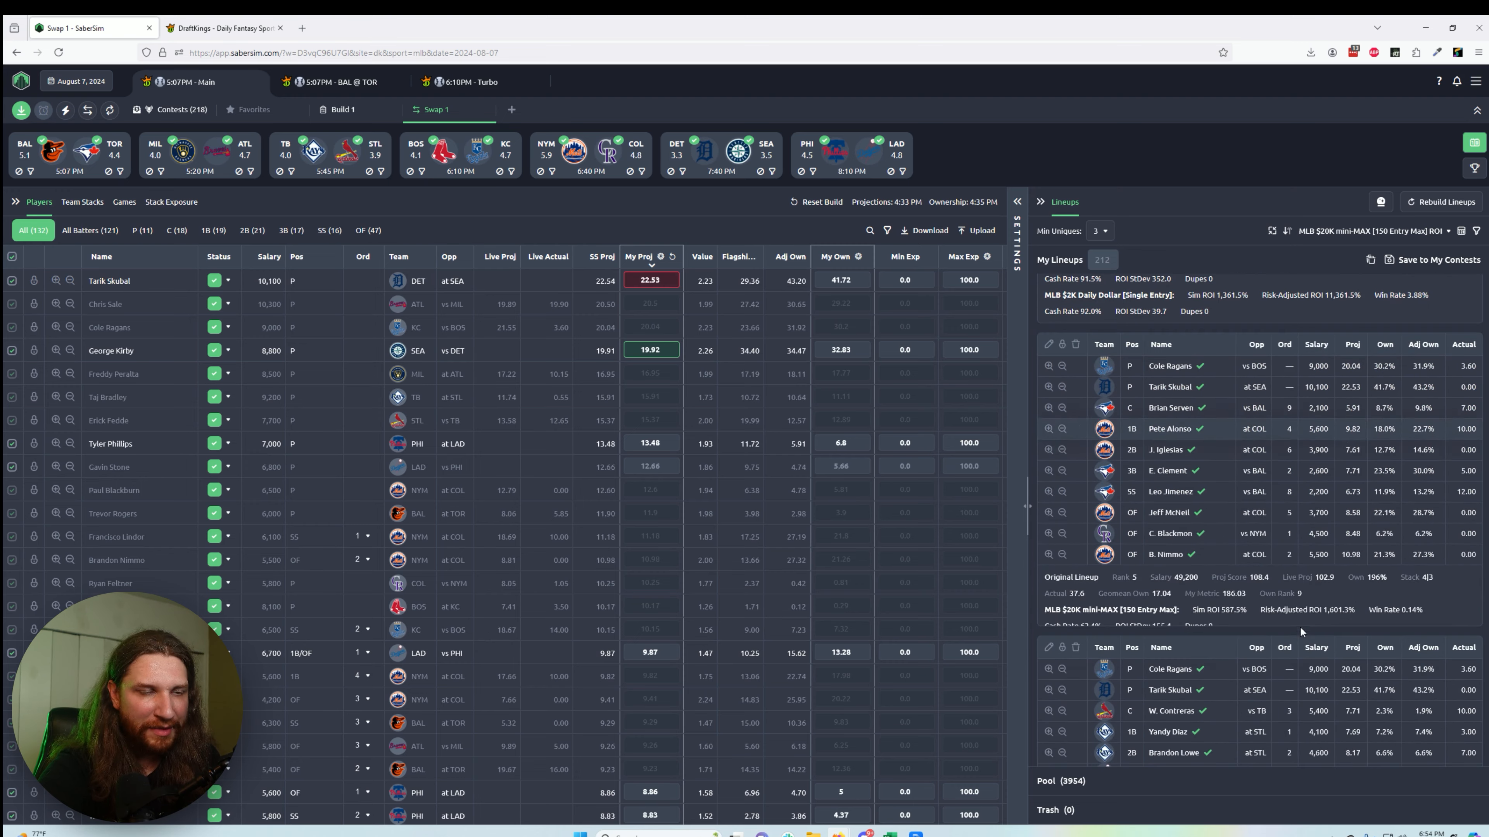
Set Min Uniques to 1 and look through the top lineups' ROI and cash rates for both contests
{"action": "left_click", "coordinate": [1099, 231]}
{"action": "left_click", "coordinate": [1097, 253]}
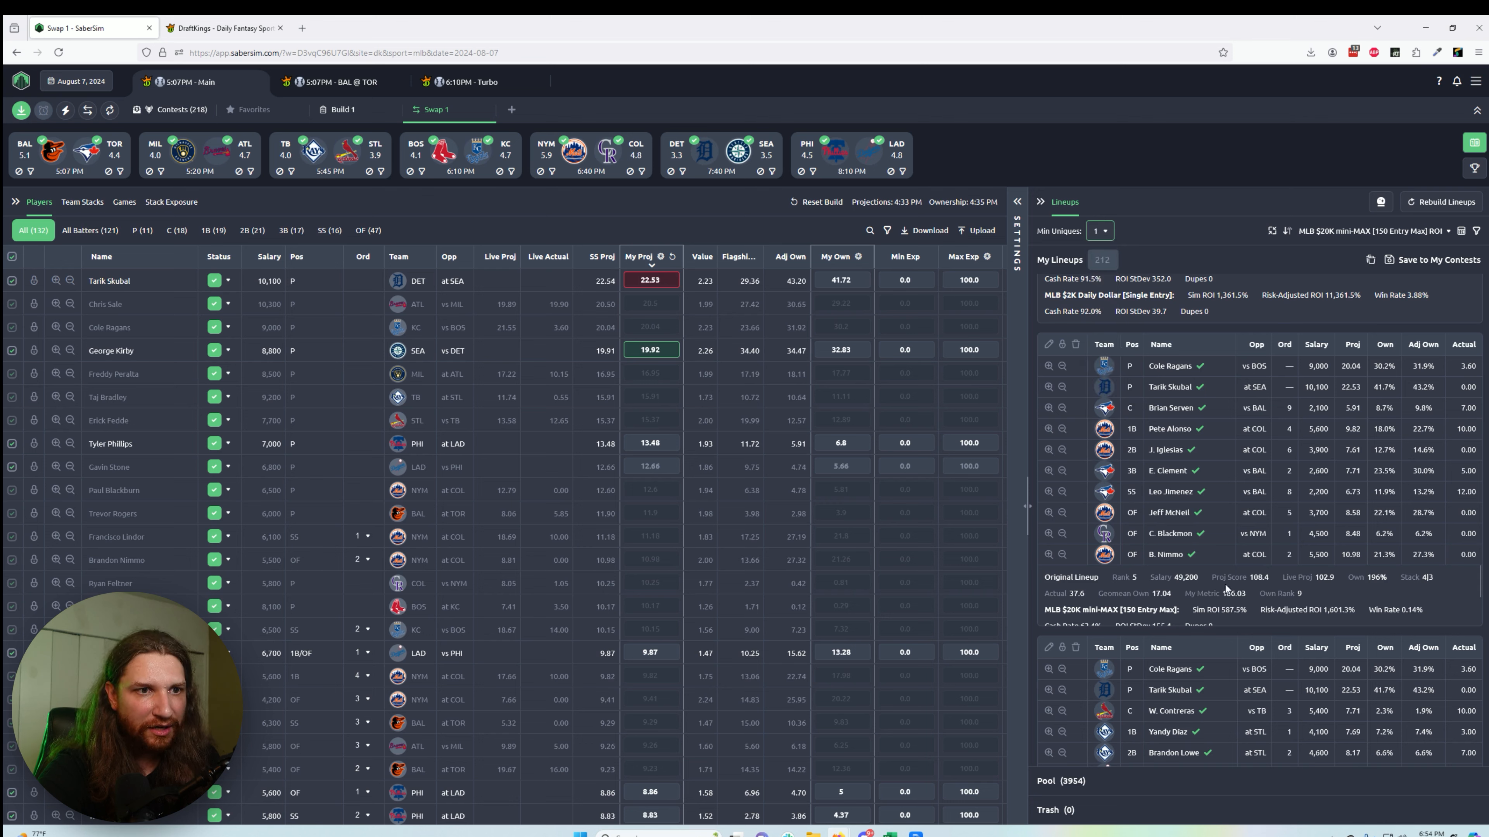
{"action": "scroll", "coordinate": [1282, 544], "scroll_direction": "down", "scroll_amount": 3}
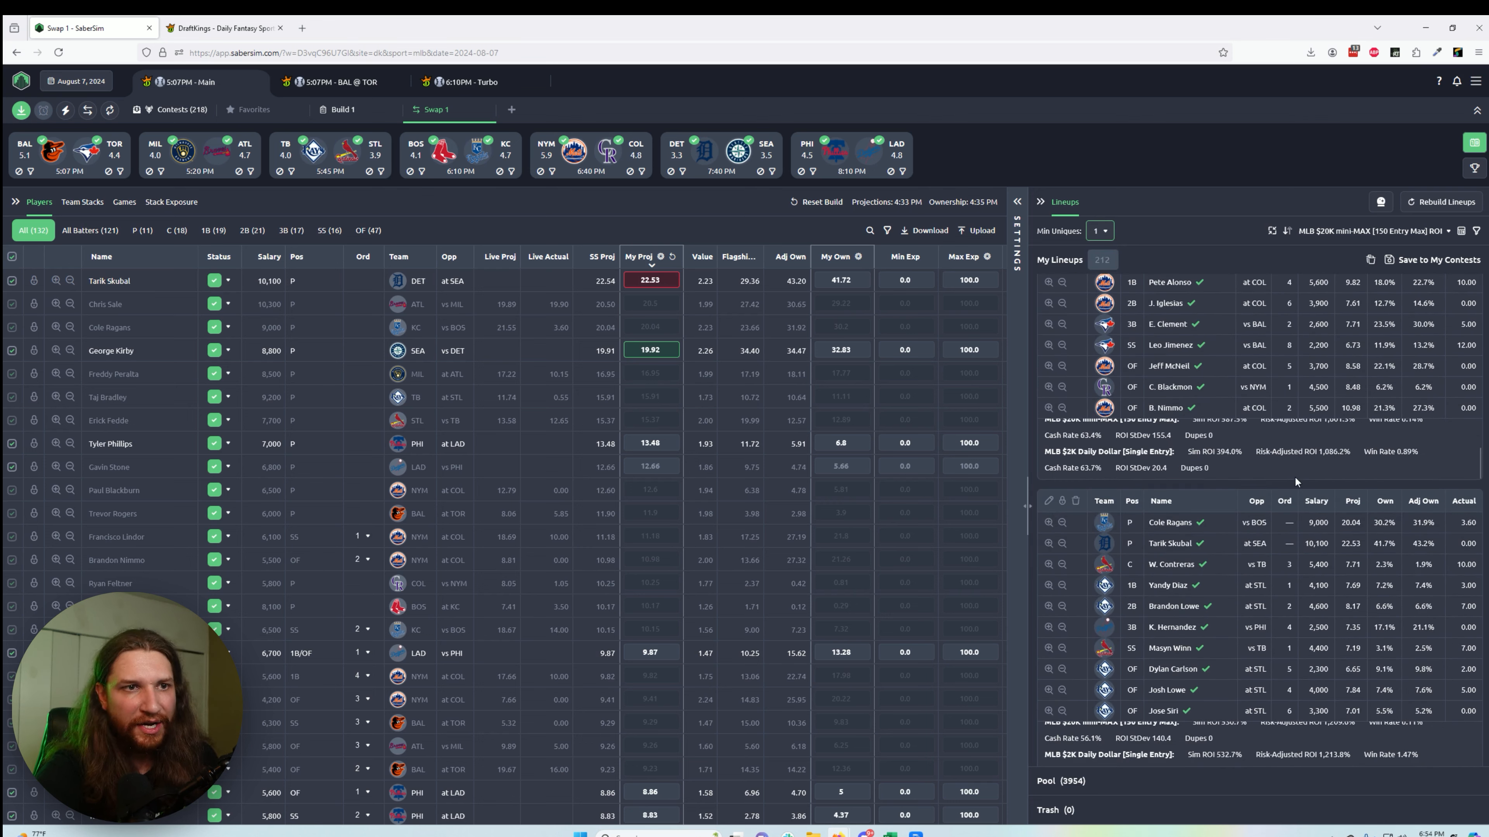
{"action": "scroll", "coordinate": [1295, 476], "scroll_direction": "up", "scroll_amount": 1}
{"action": "scroll", "coordinate": [1297, 472], "scroll_direction": "up", "scroll_amount": 2}
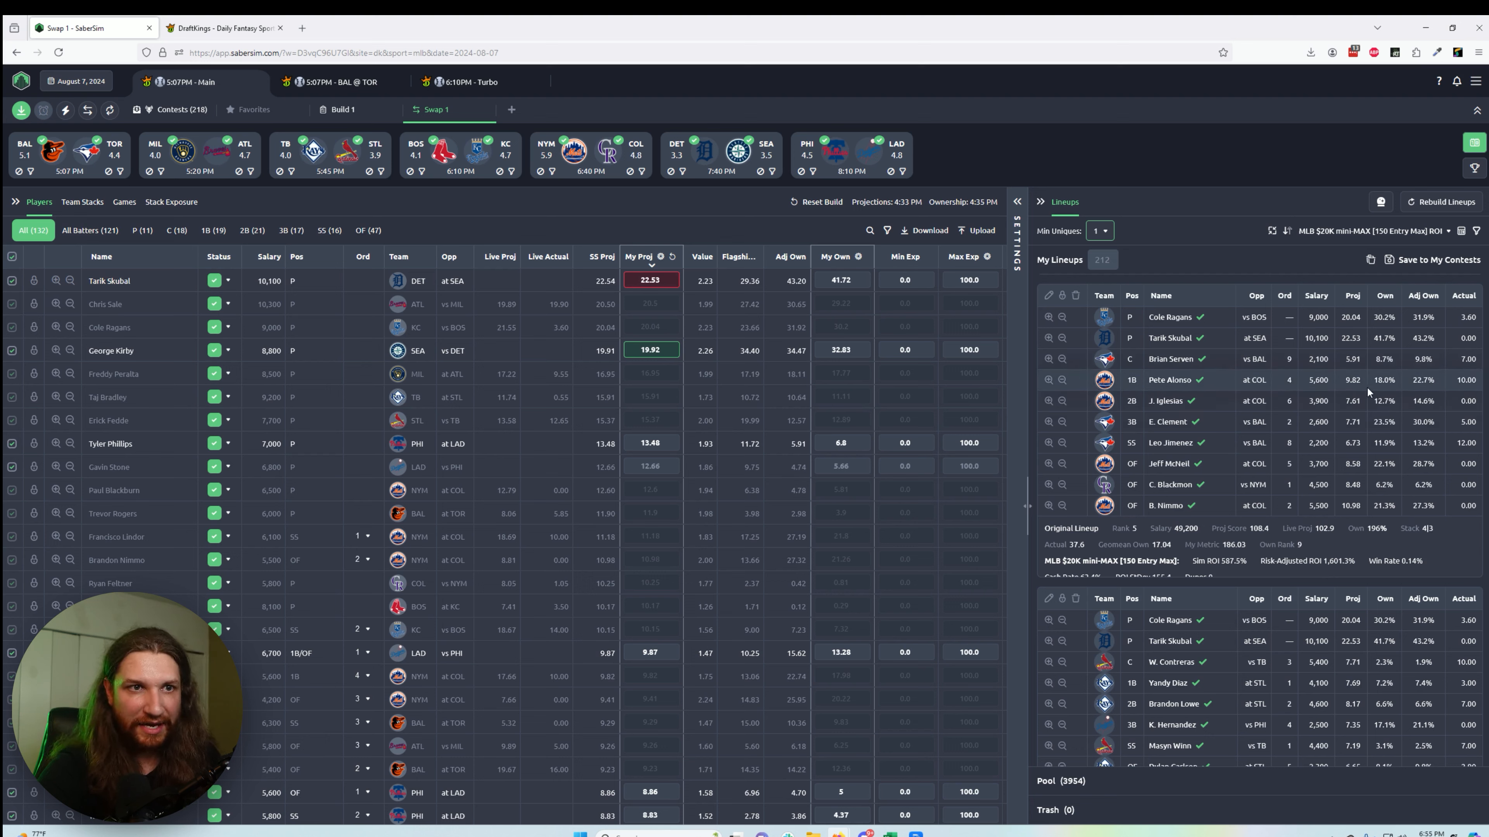
{"action": "scroll", "coordinate": [1354, 471], "scroll_direction": "up", "scroll_amount": 5}
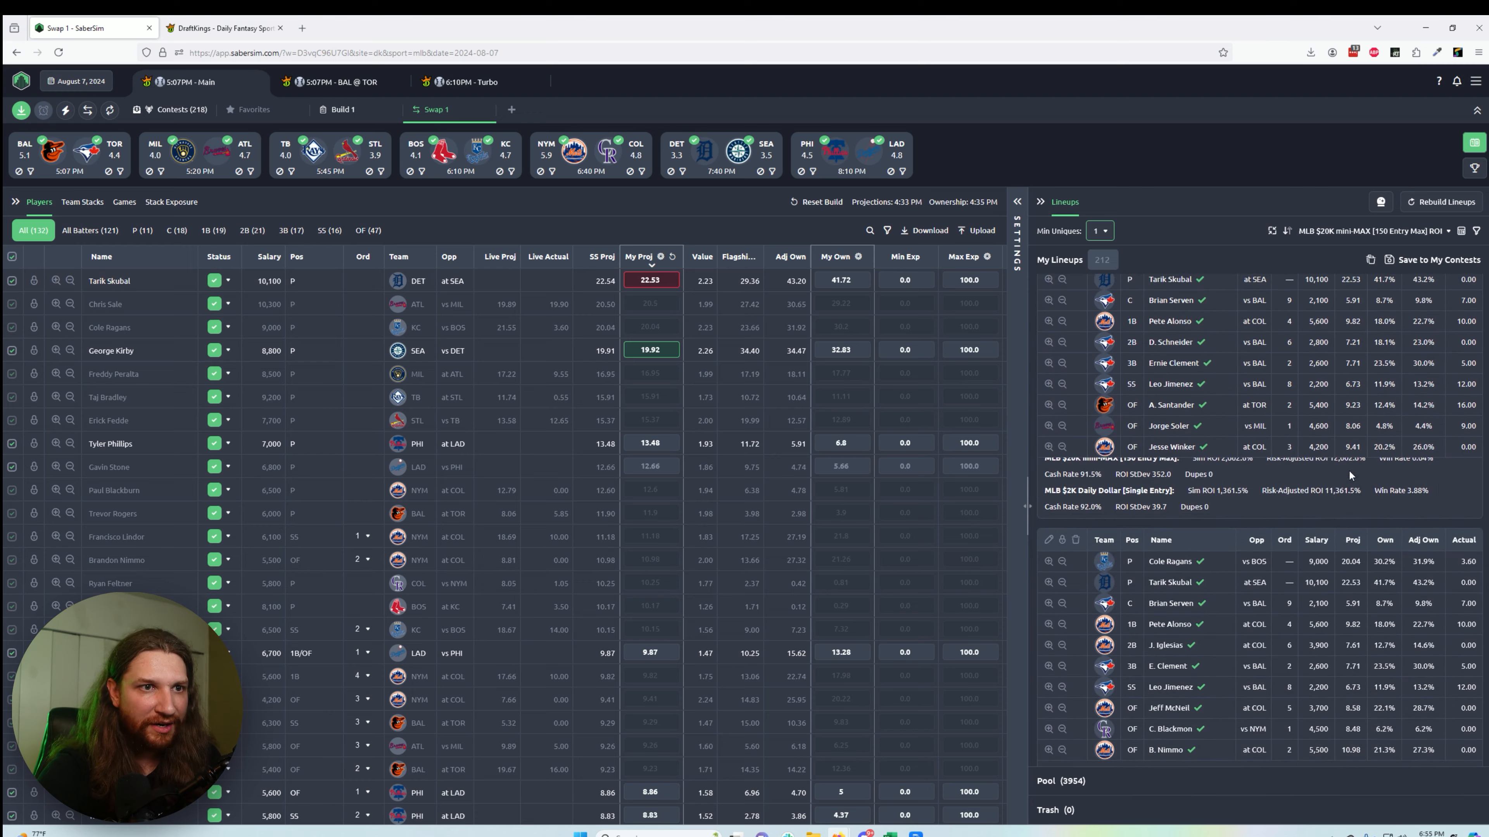
{"action": "scroll", "coordinate": [1348, 469], "scroll_direction": "up", "scroll_amount": 2}
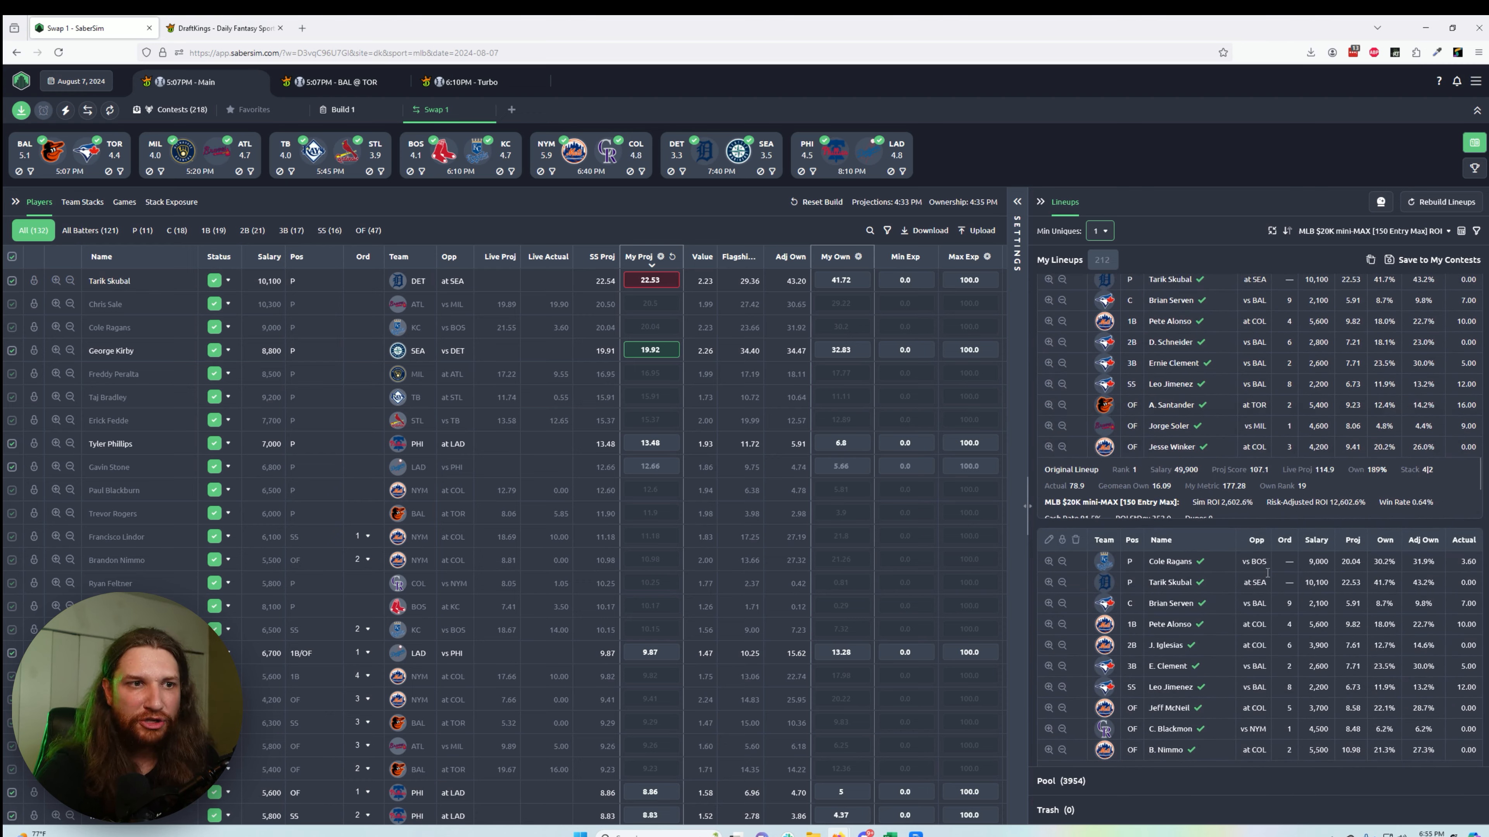
{"action": "scroll", "coordinate": [1300, 558], "scroll_direction": "down", "scroll_amount": 6}
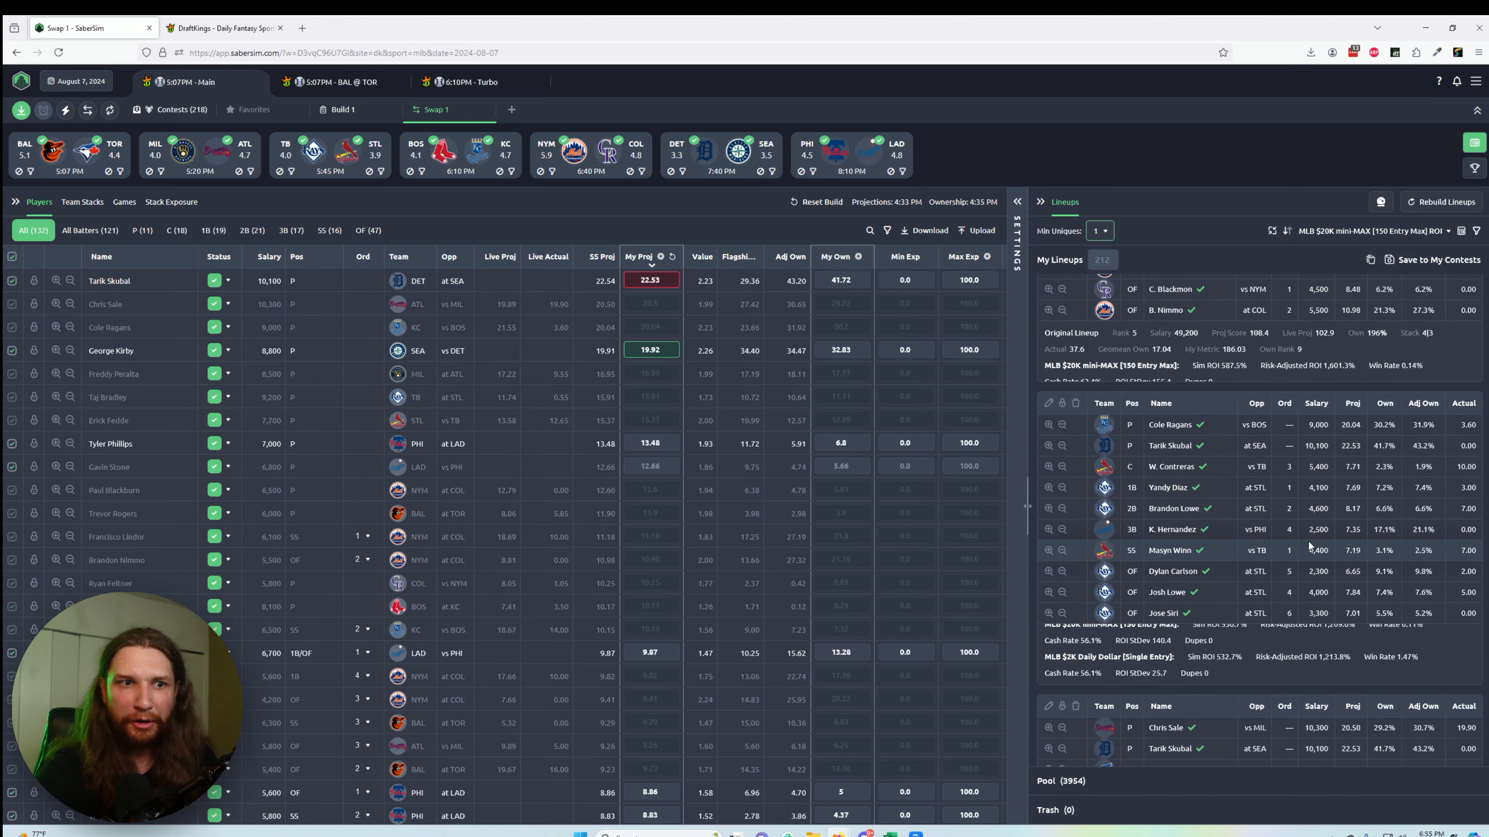
{"action": "scroll", "coordinate": [1260, 587], "scroll_direction": "down", "scroll_amount": 6}
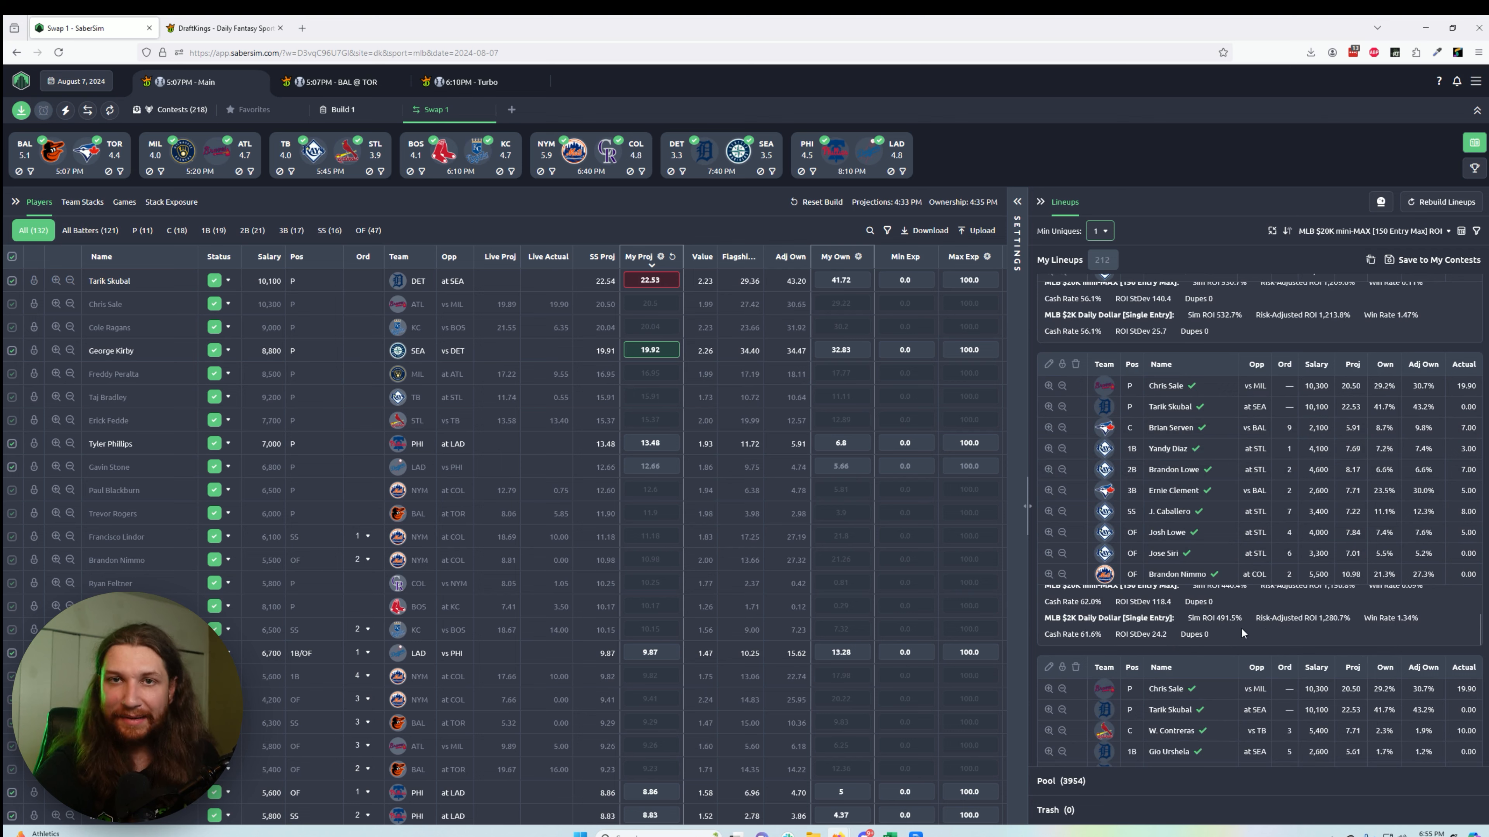
Download the late-swap lineup entries for all selected MLB contests
{"action": "scroll", "coordinate": [1241, 626], "scroll_direction": "up", "scroll_amount": 2}
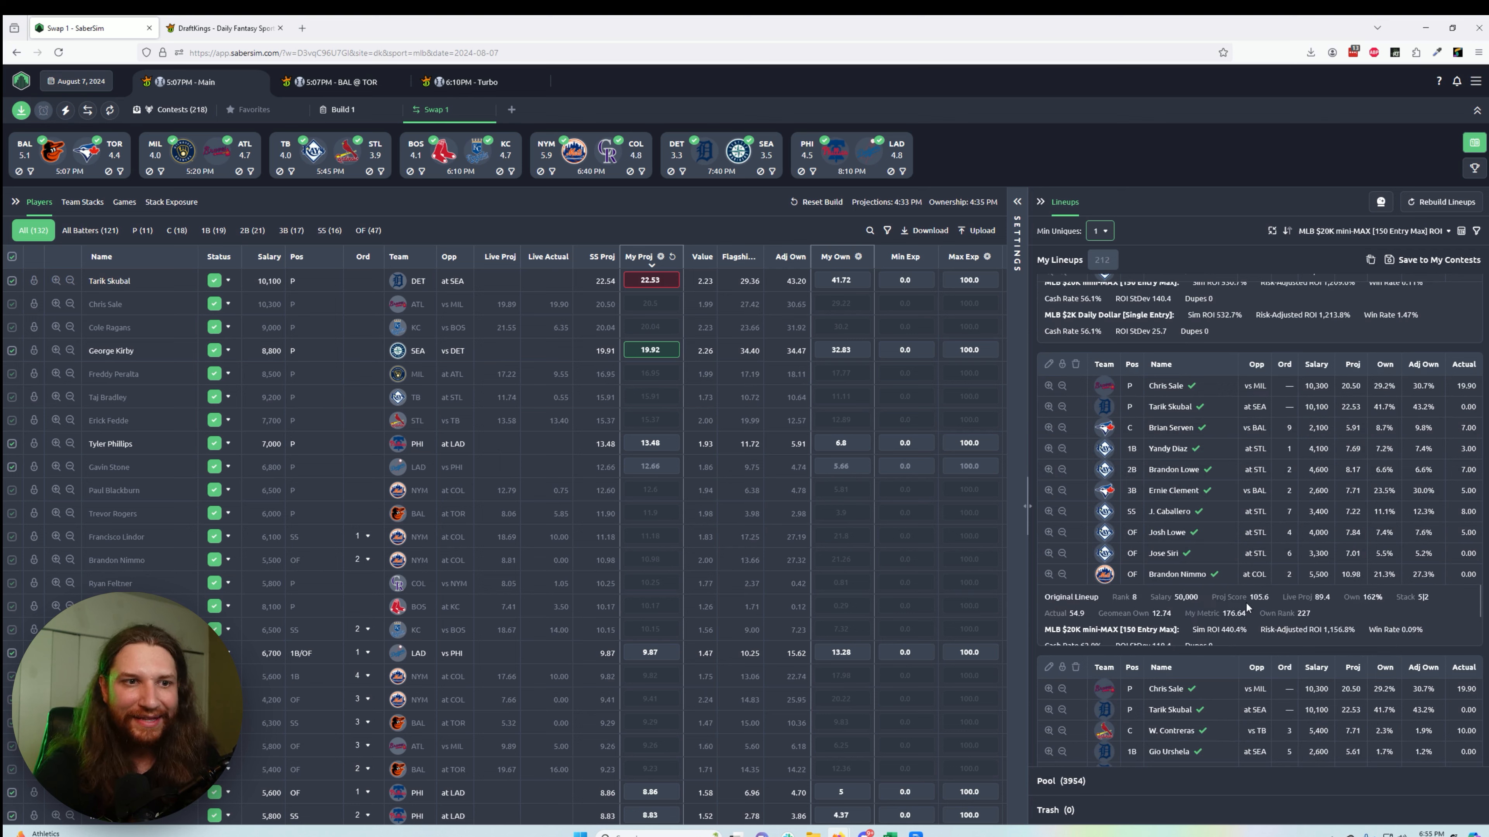
{"action": "scroll", "coordinate": [1253, 616], "scroll_direction": "down", "scroll_amount": 5}
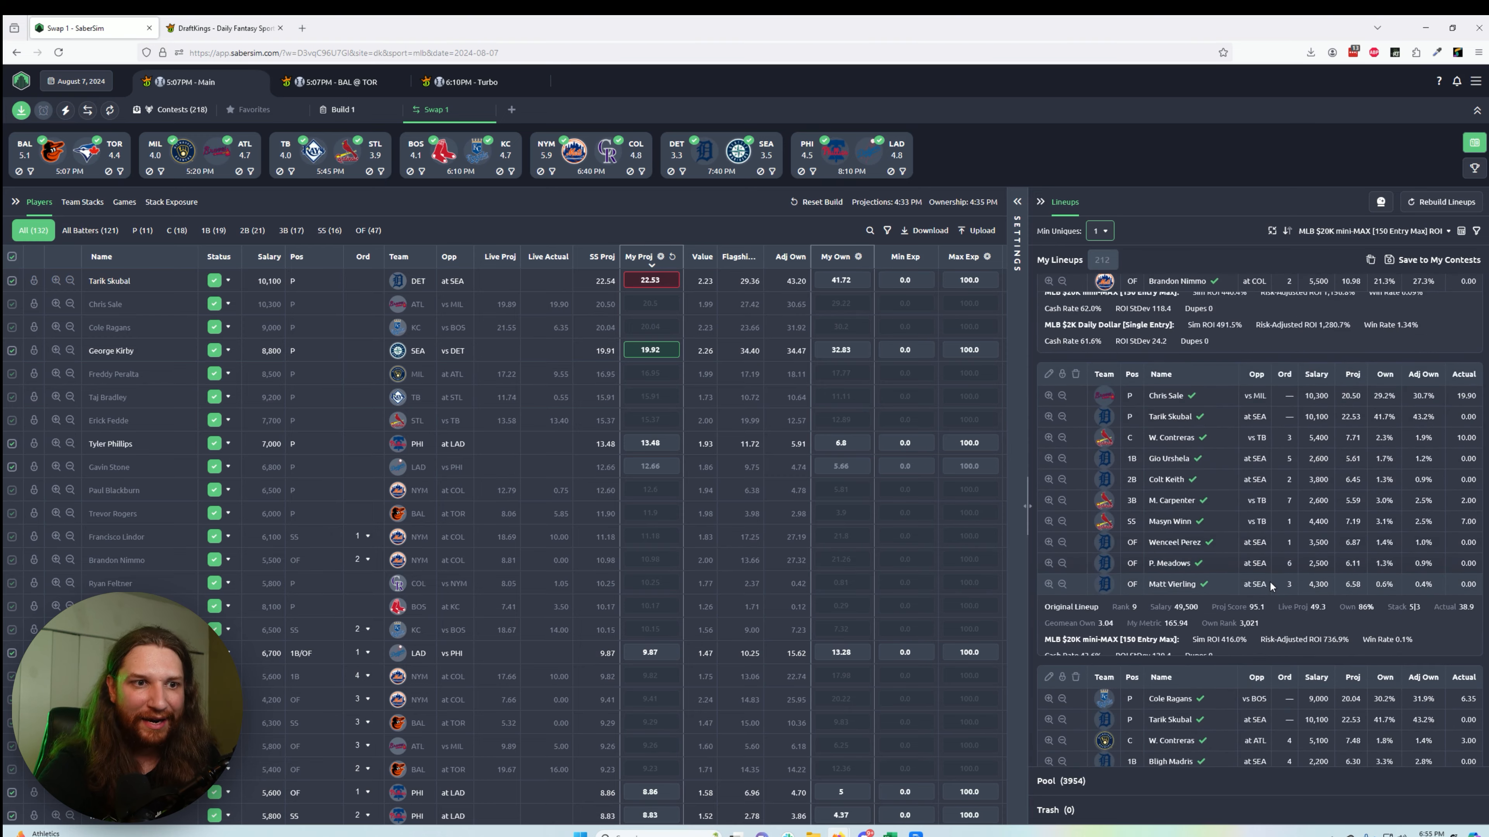
{"action": "scroll", "coordinate": [1269, 580], "scroll_direction": "down", "scroll_amount": 2}
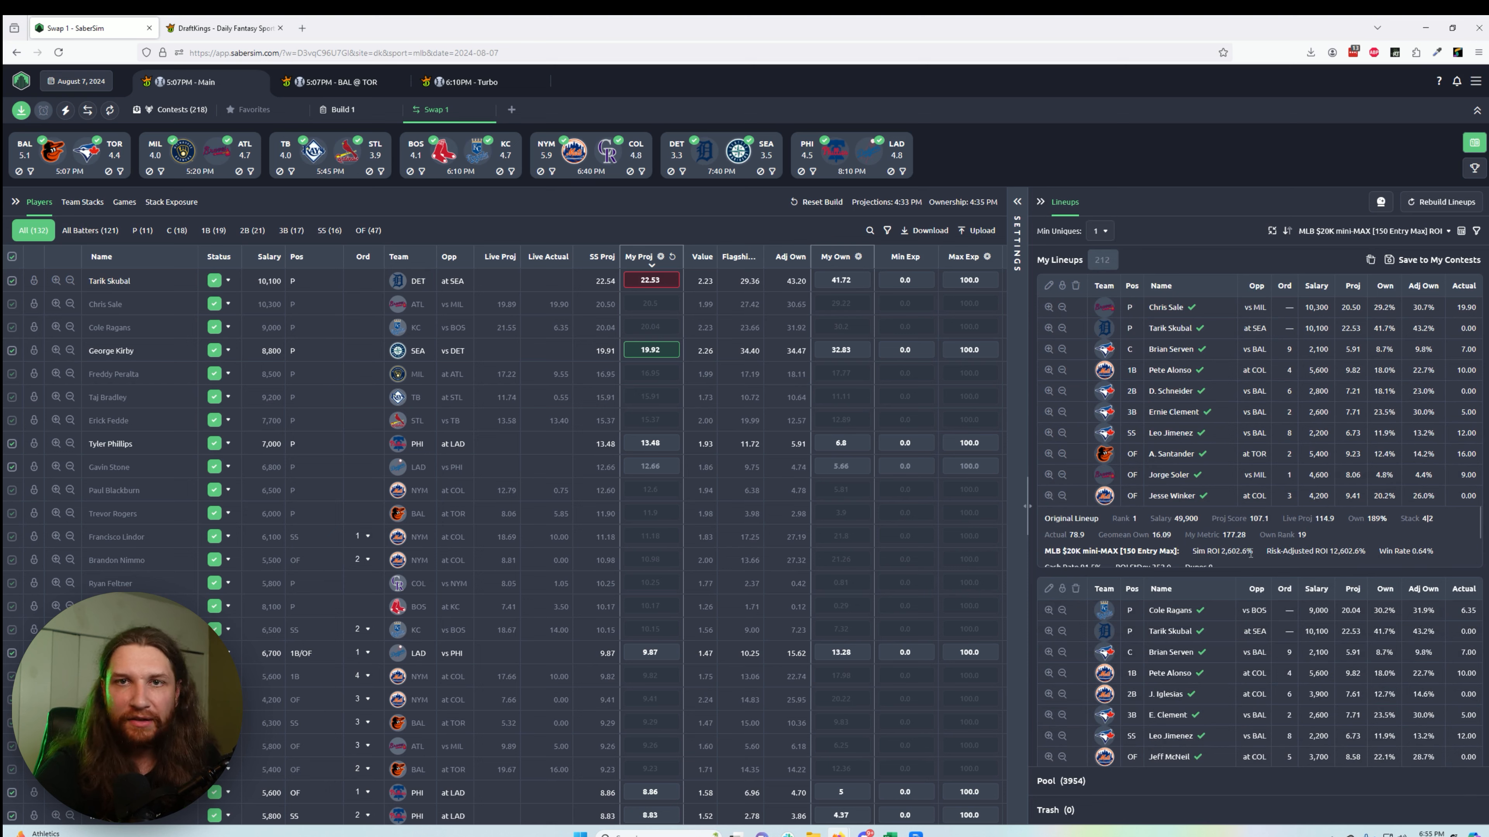
{"action": "mouse_move", "coordinate": [1227, 547]}
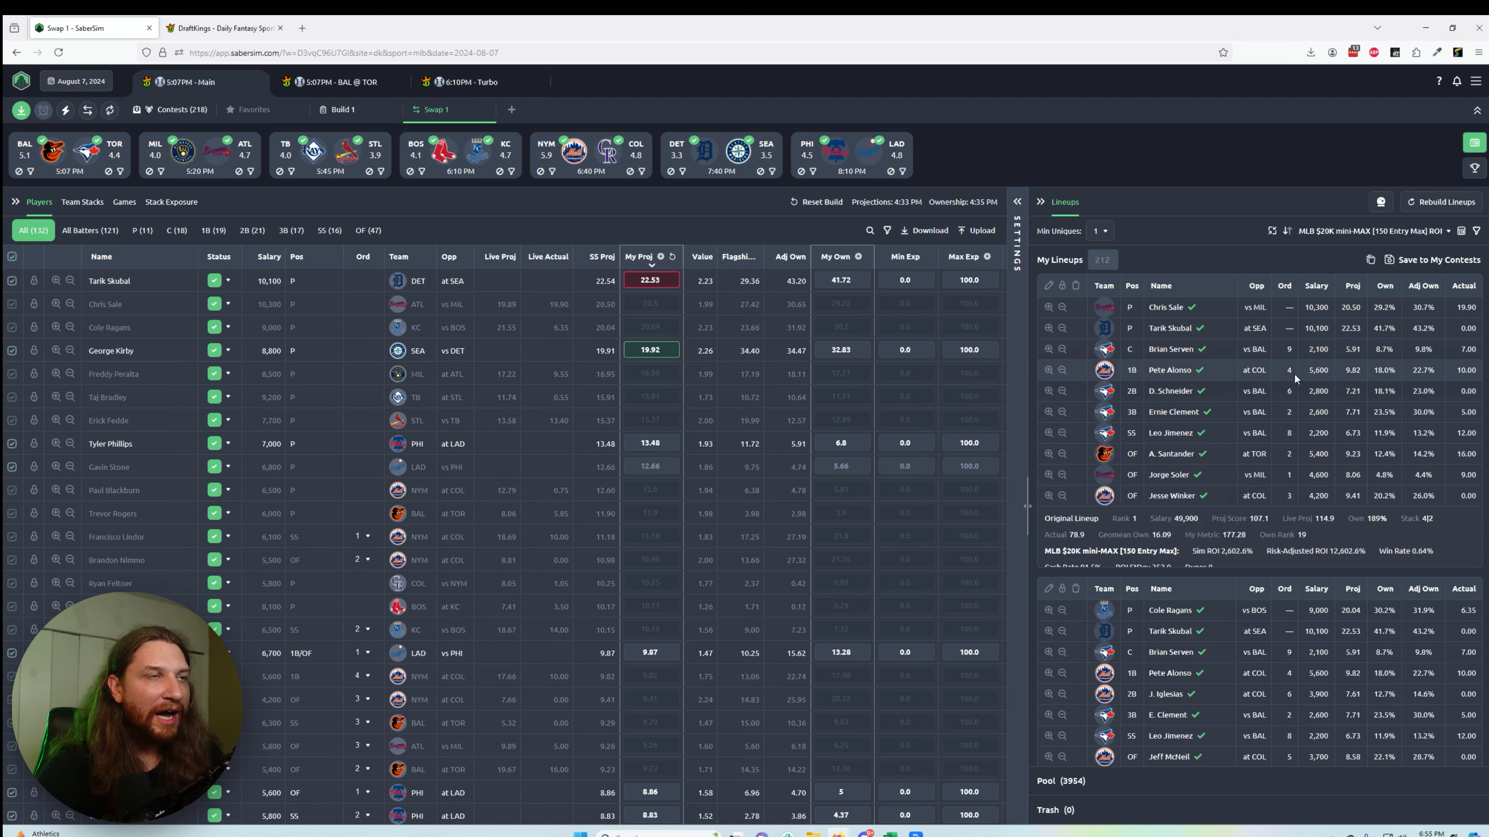
{"action": "left_click", "coordinate": [1413, 261]}
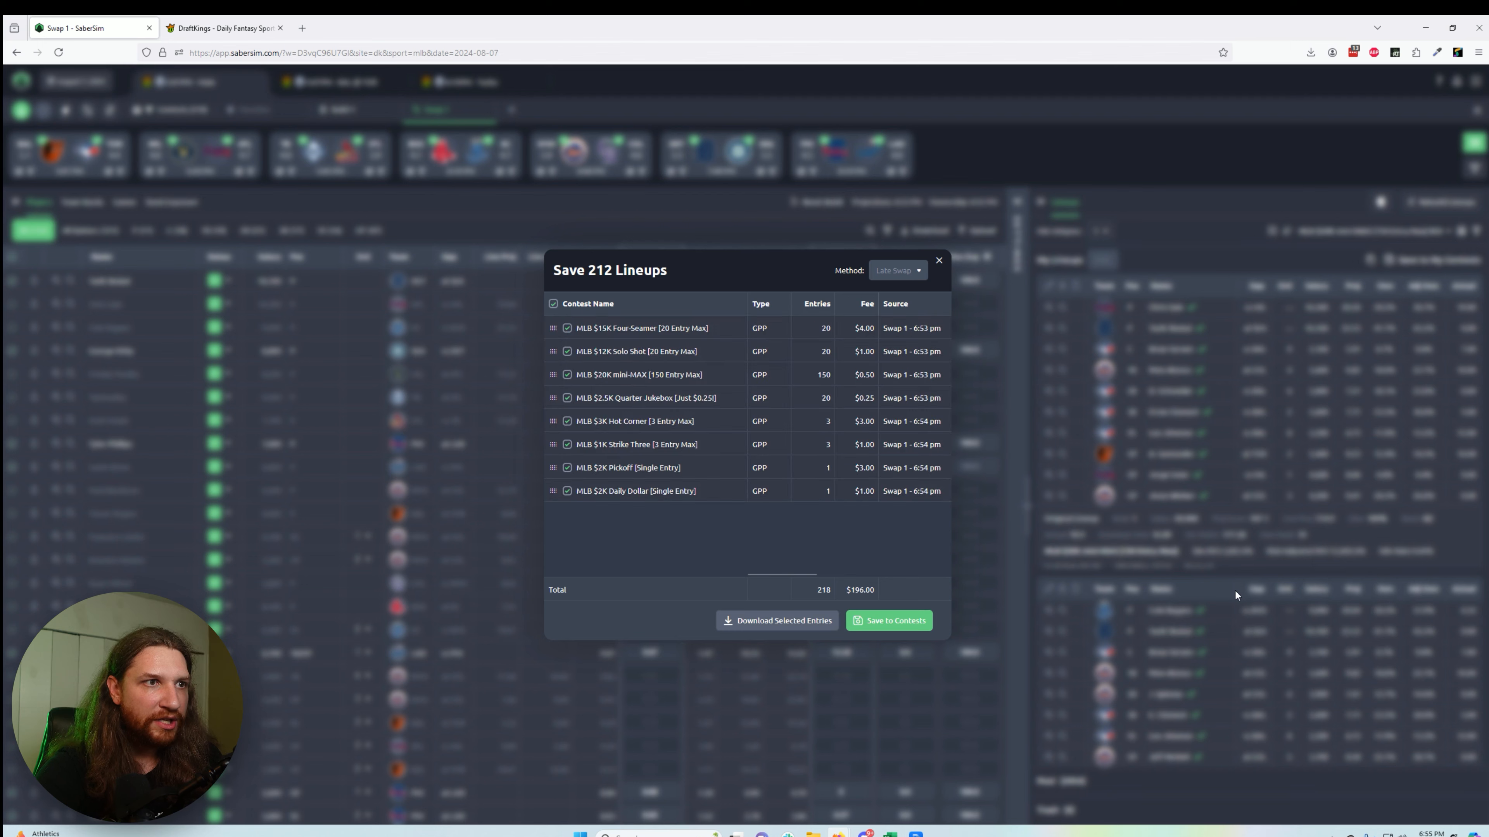
{"action": "left_click", "coordinate": [792, 625]}
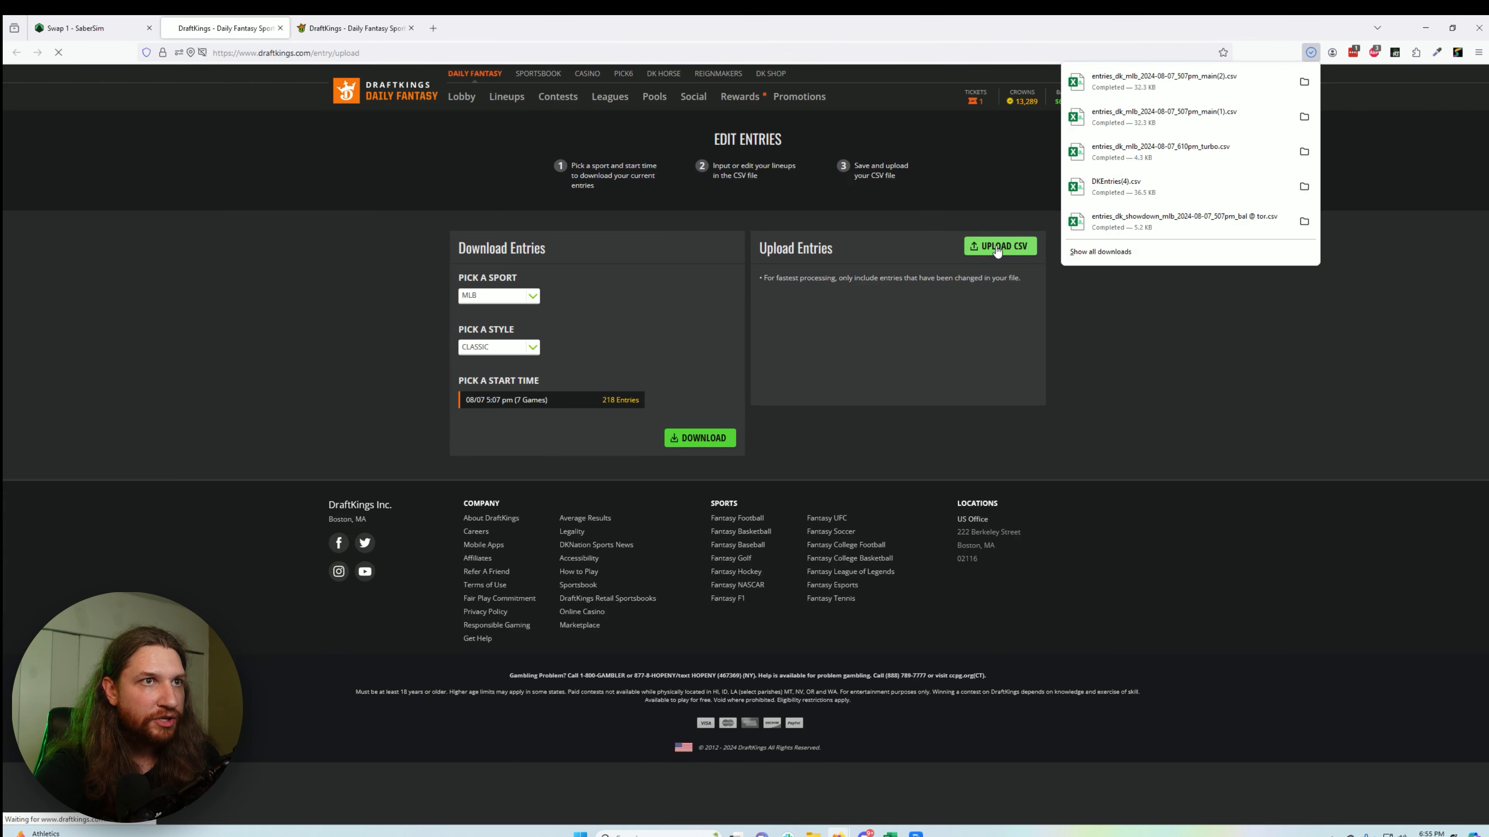
On DraftKings' Edit Entries page, upload the newly downloaded main-slate entries CSV
{"action": "left_click", "coordinate": [1000, 245]}
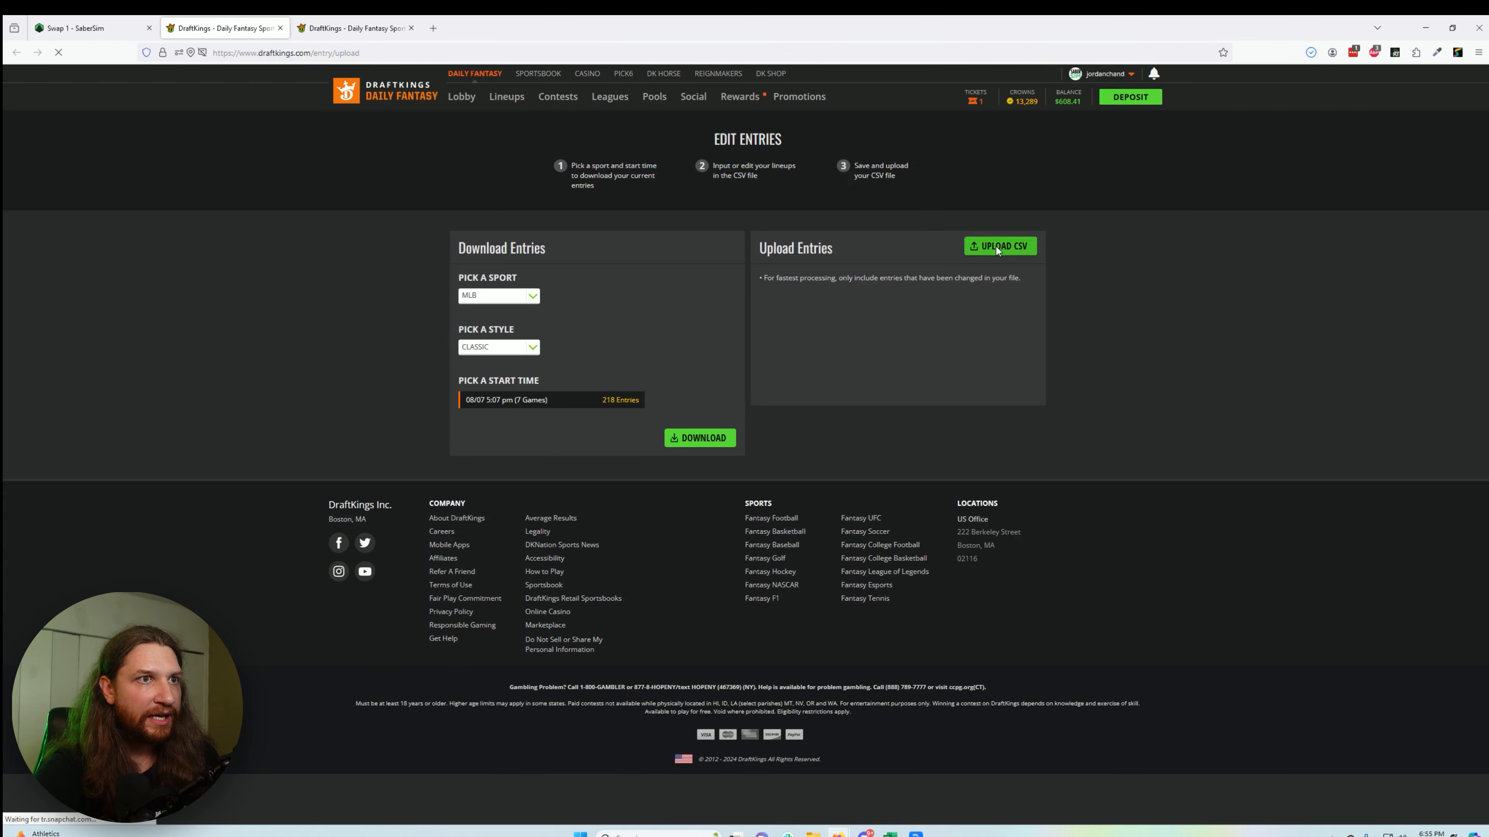
{"action": "left_click", "coordinate": [1000, 246]}
{"action": "double_click", "coordinate": [211, 126]}
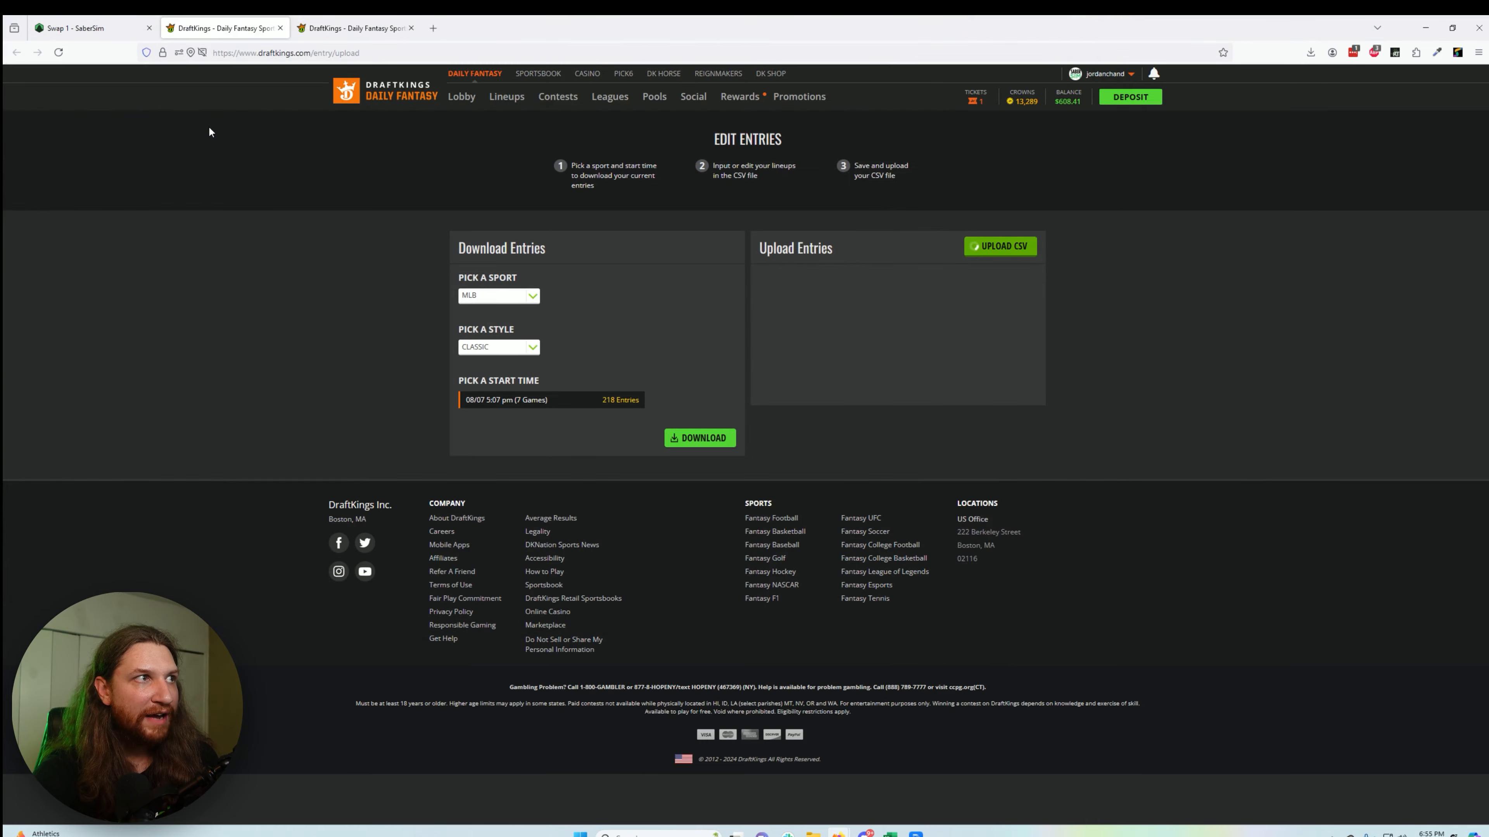
Return to SaberSim, dismiss the save dialog, and look at the Quick Swap options for replacing out players without applying them
{"action": "left_click", "coordinate": [118, 23]}
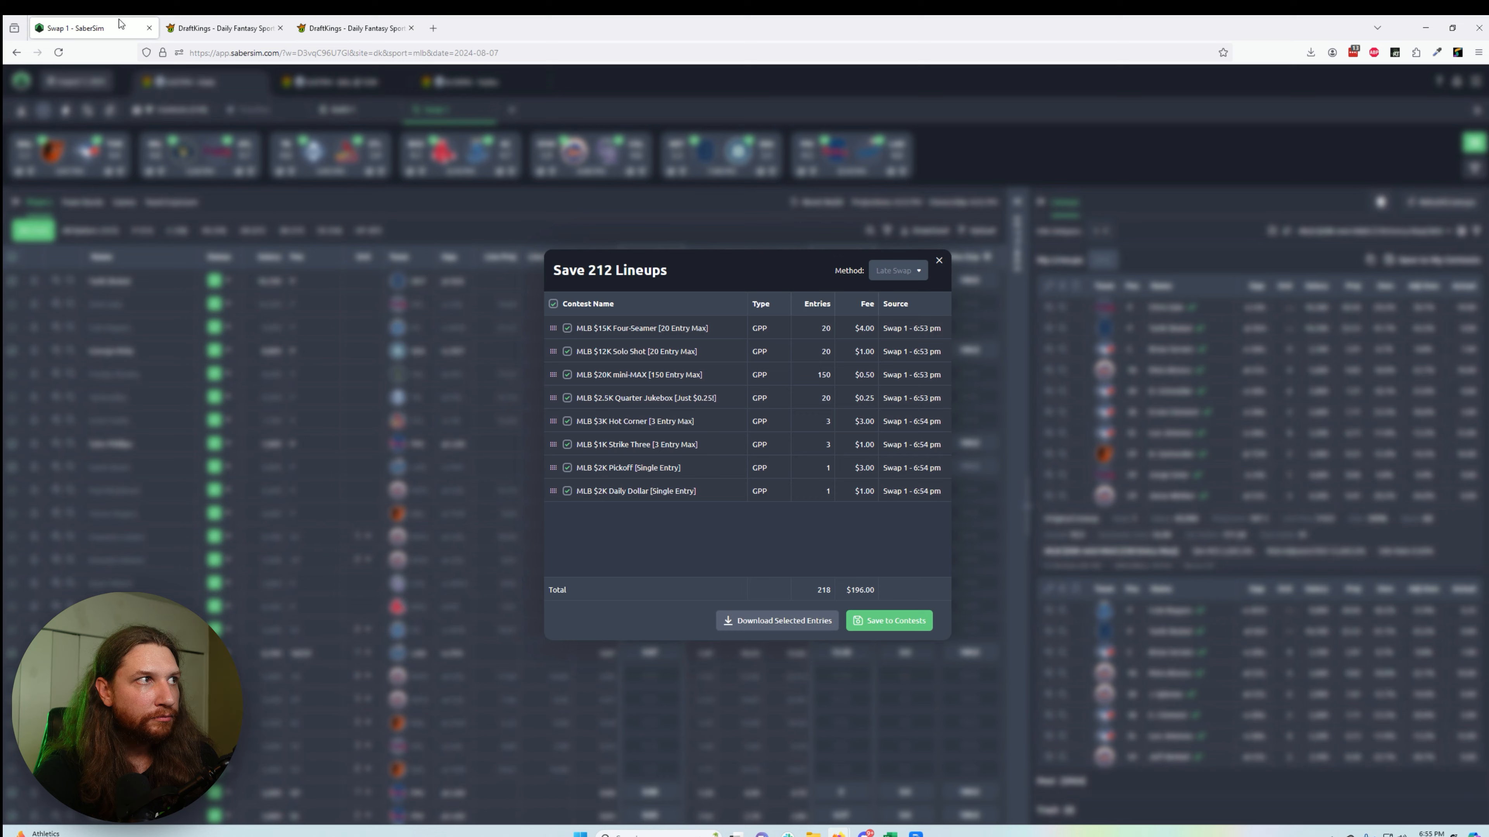
{"action": "left_click", "coordinate": [374, 208]}
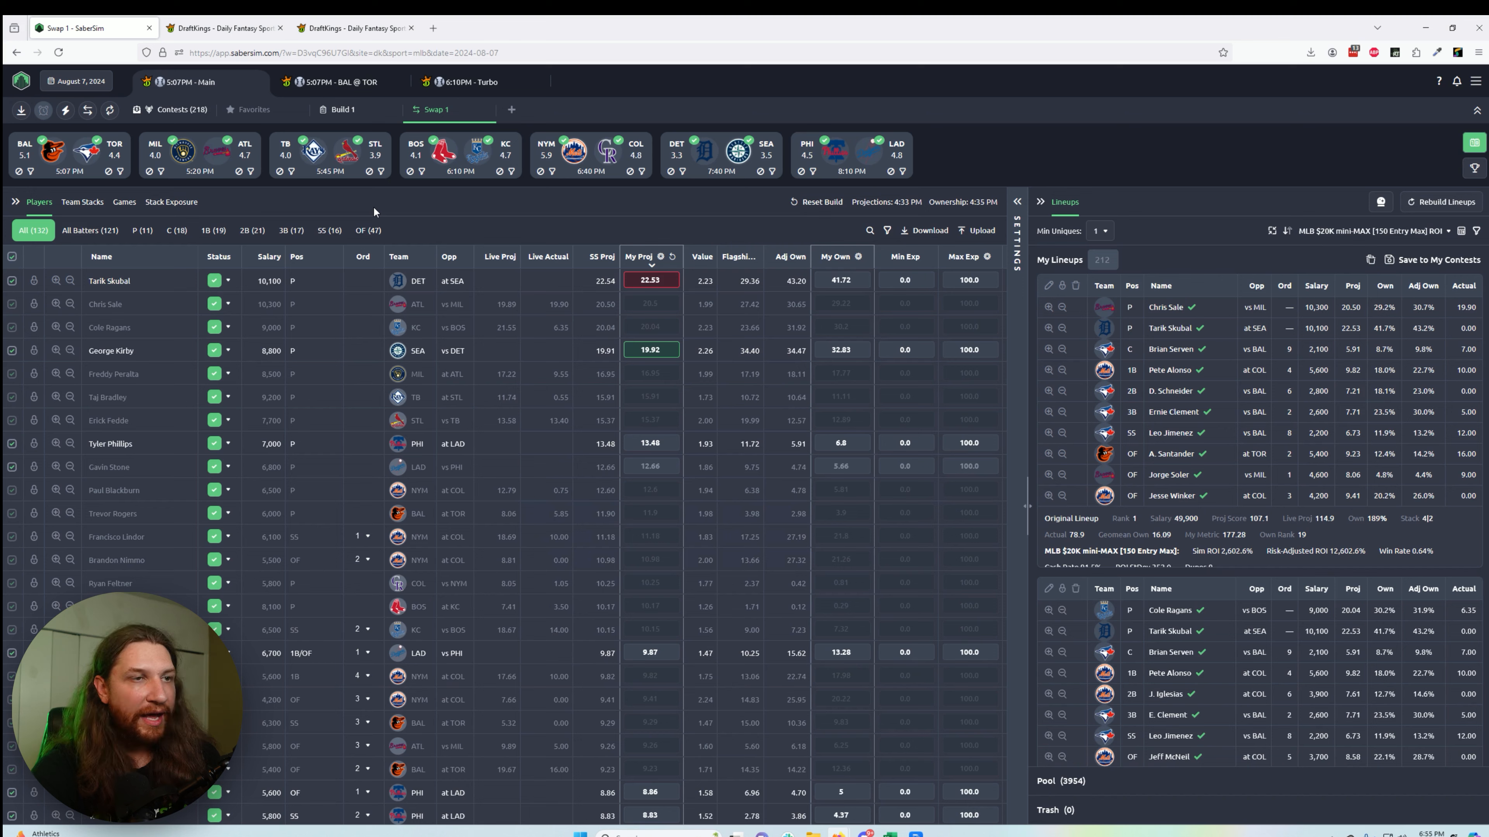
{"action": "left_click", "coordinate": [65, 112]}
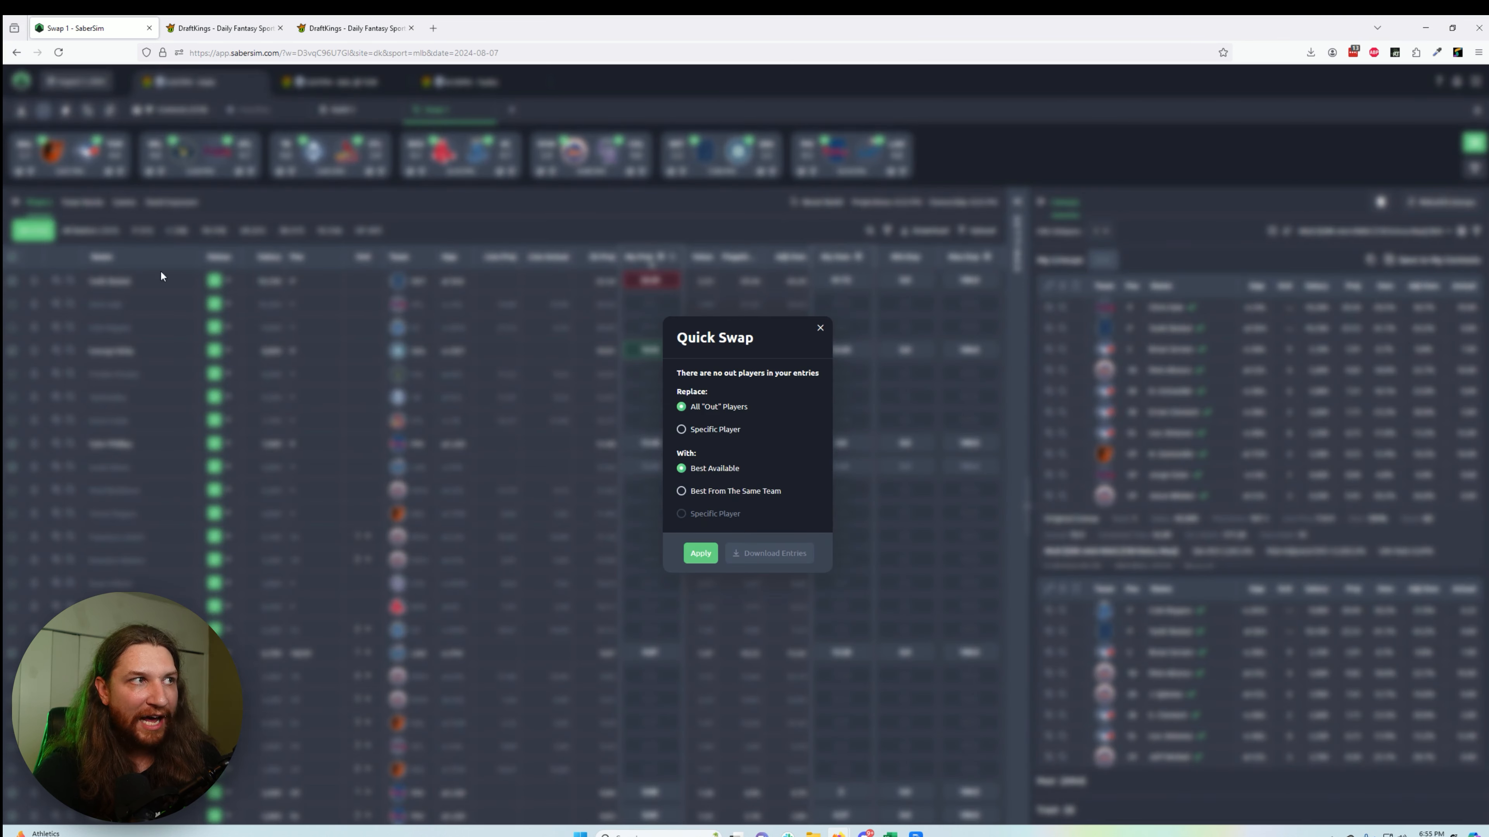
{"action": "left_click", "coordinate": [270, 205]}
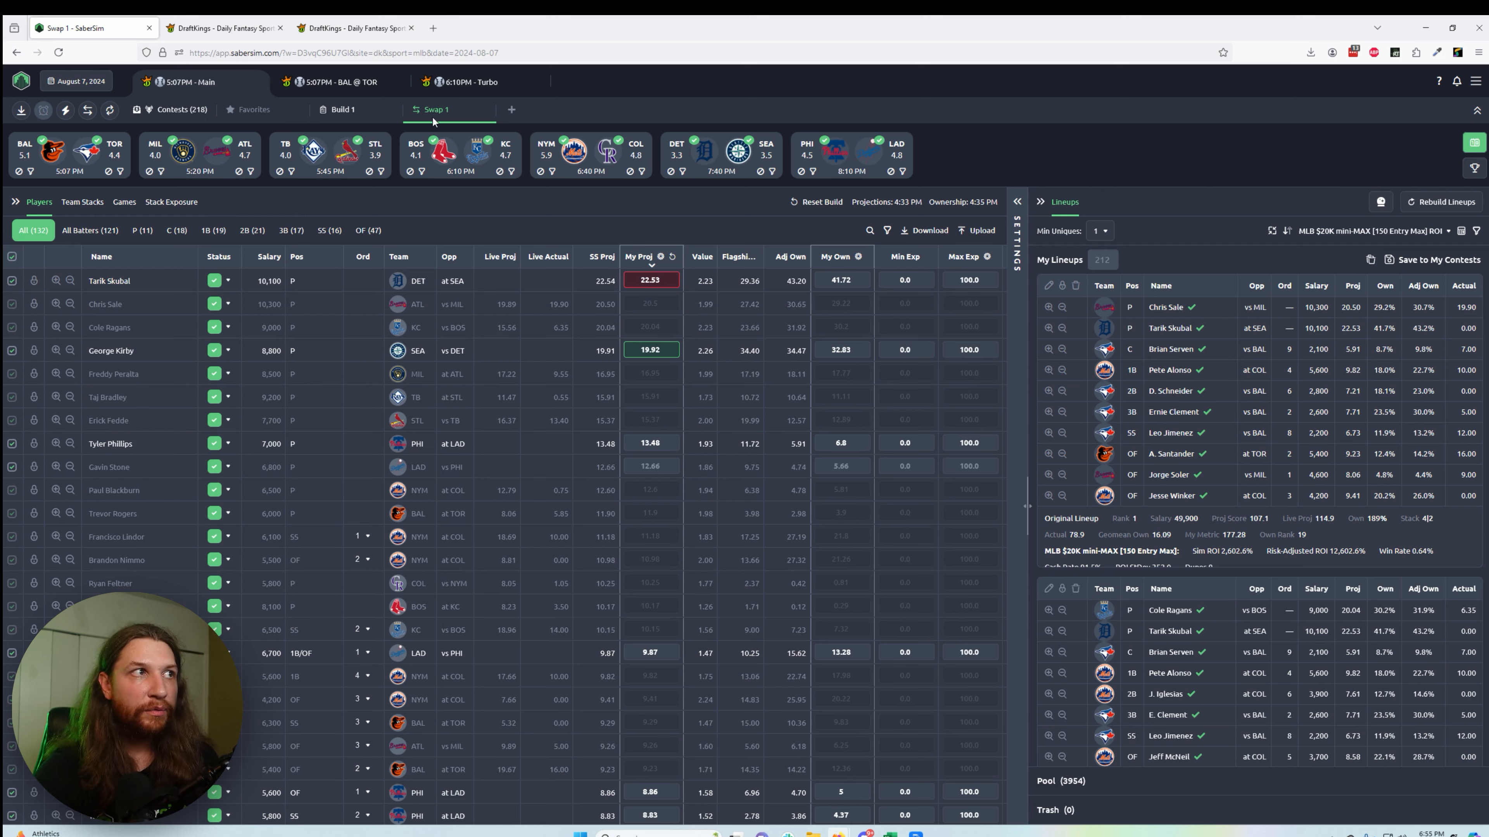
Search the Live lineups on DraftKings for the player "ahmed" and return to SaberSim
{"action": "left_click", "coordinate": [223, 27]}
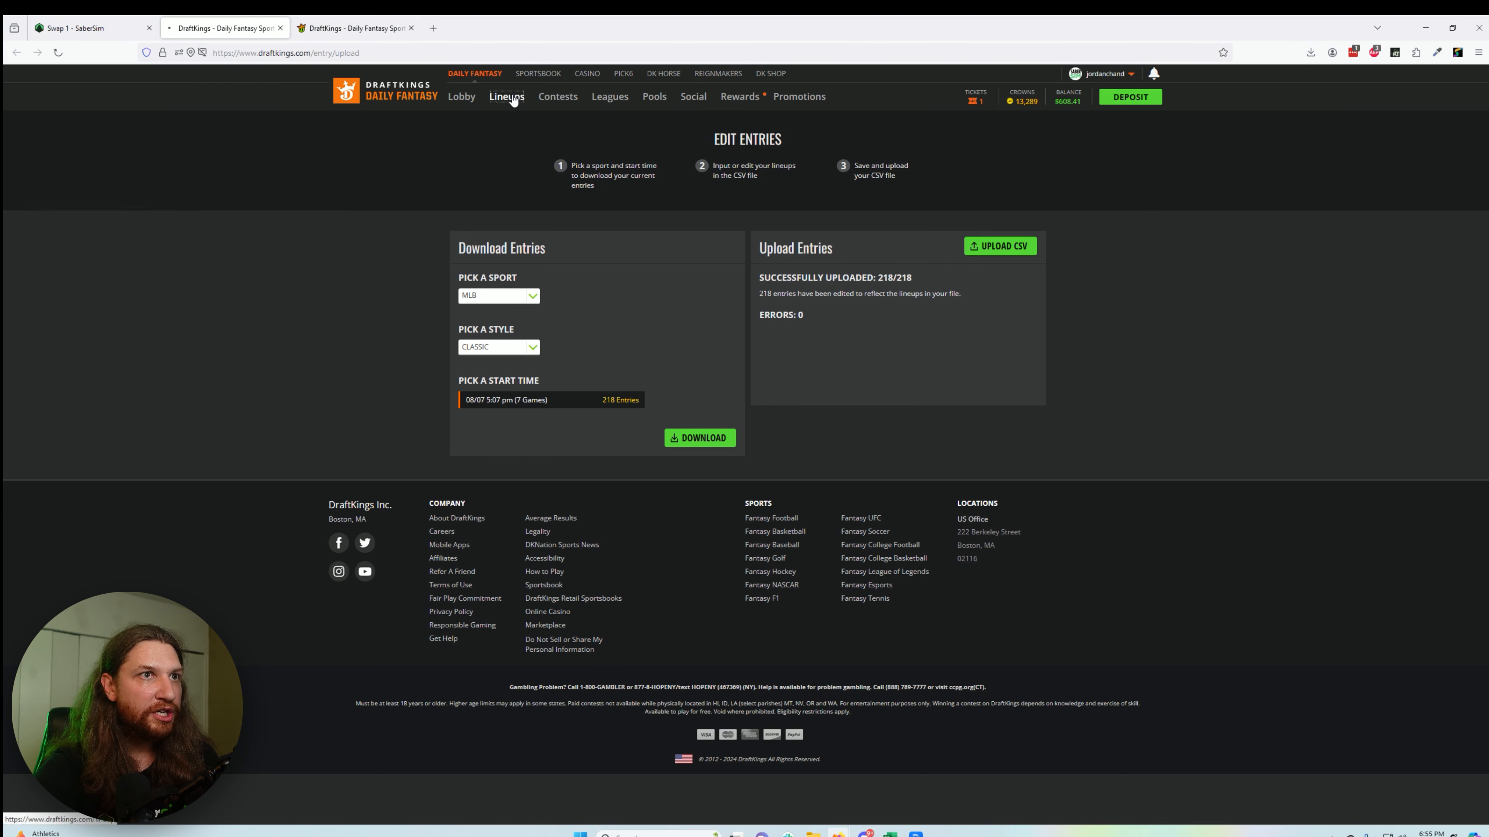
{"action": "left_click", "coordinate": [494, 99]}
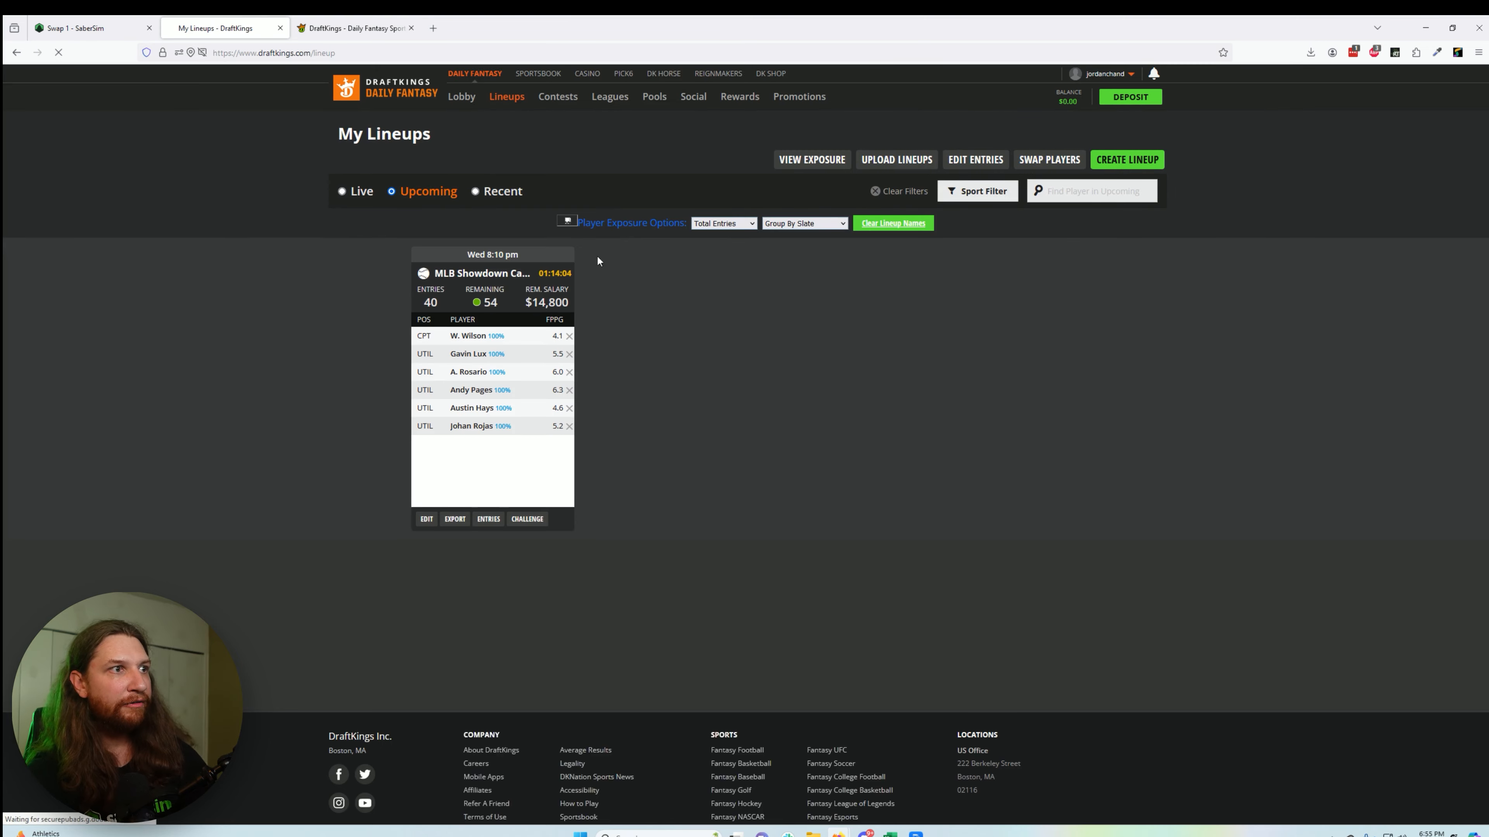
{"action": "left_click", "coordinate": [369, 199]}
{"action": "left_click", "coordinate": [1113, 192]}
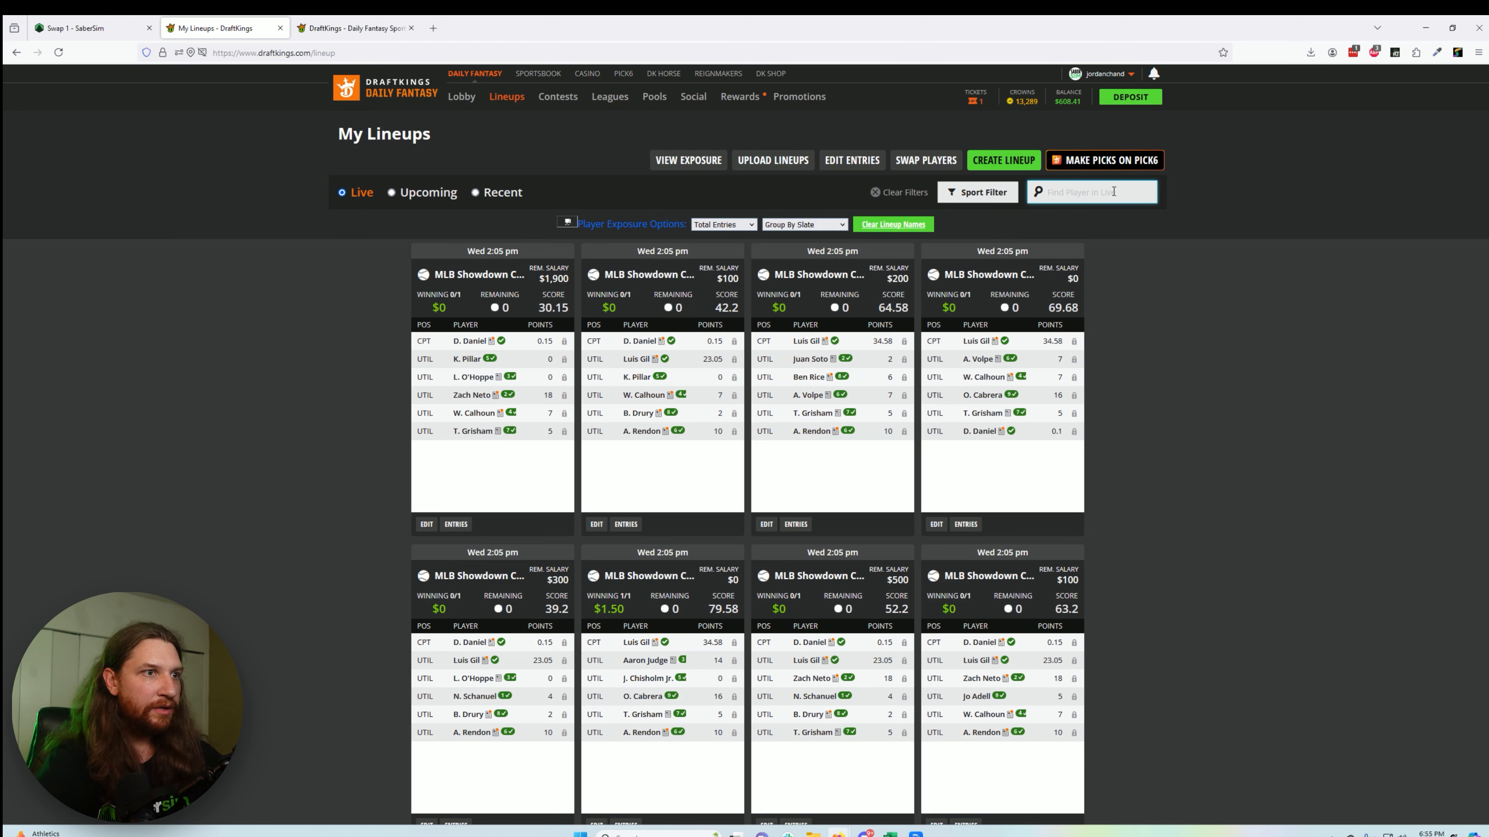
{"action": "type", "text": "ahme"}
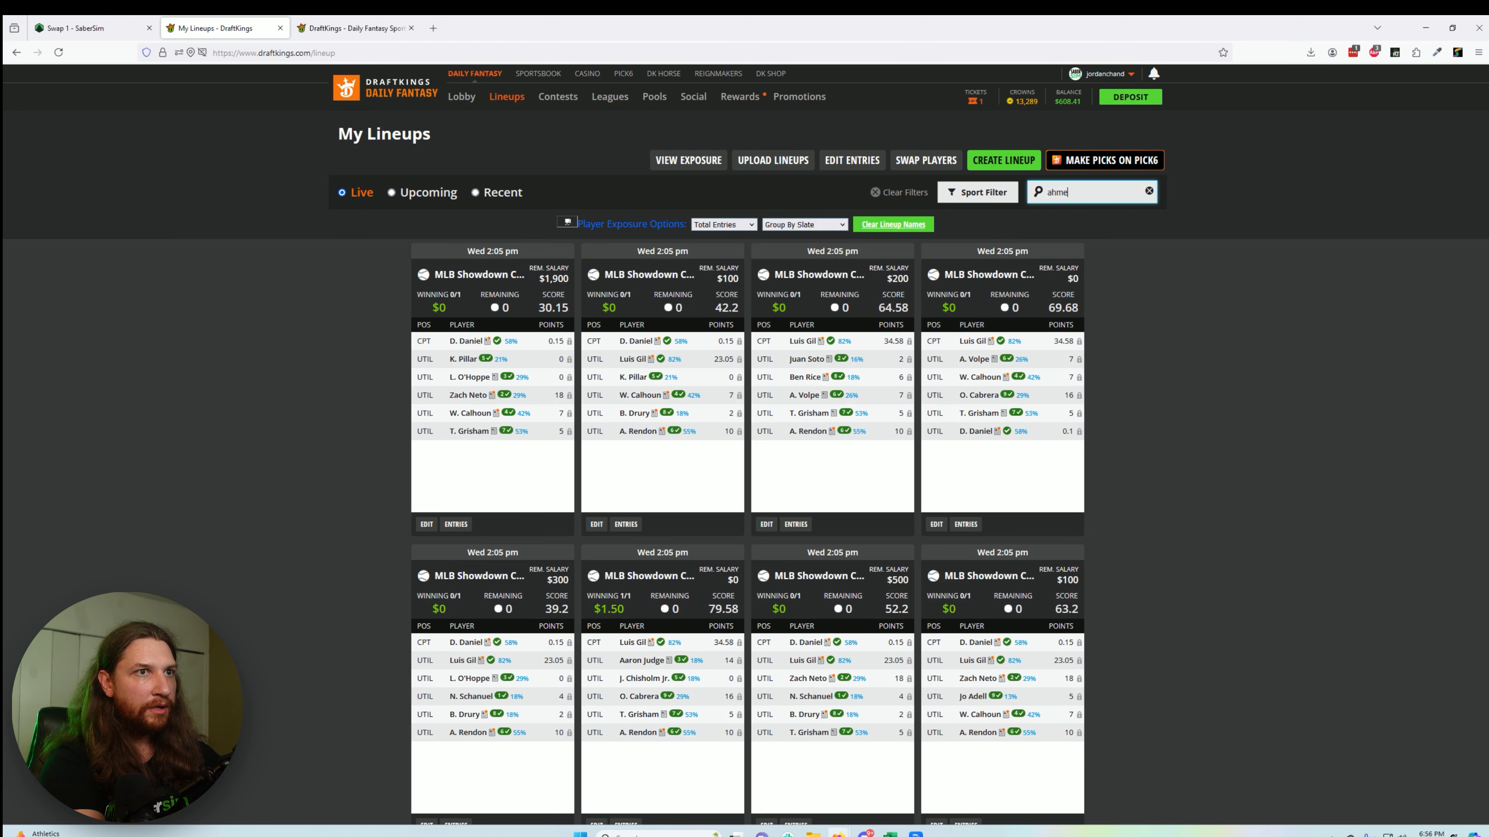
{"action": "type", "text": "d"}
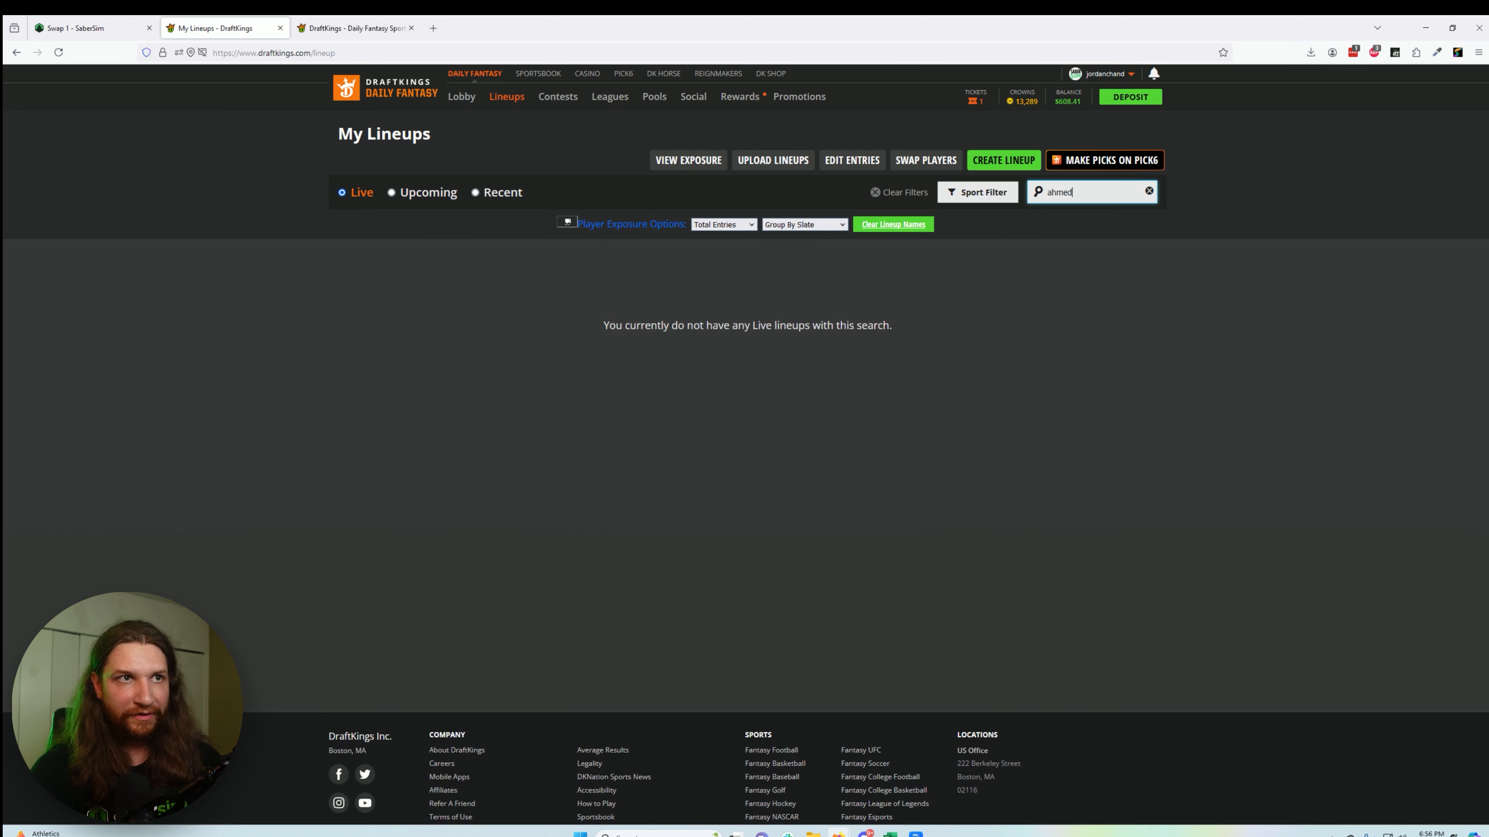
{"action": "left_click", "coordinate": [81, 28]}
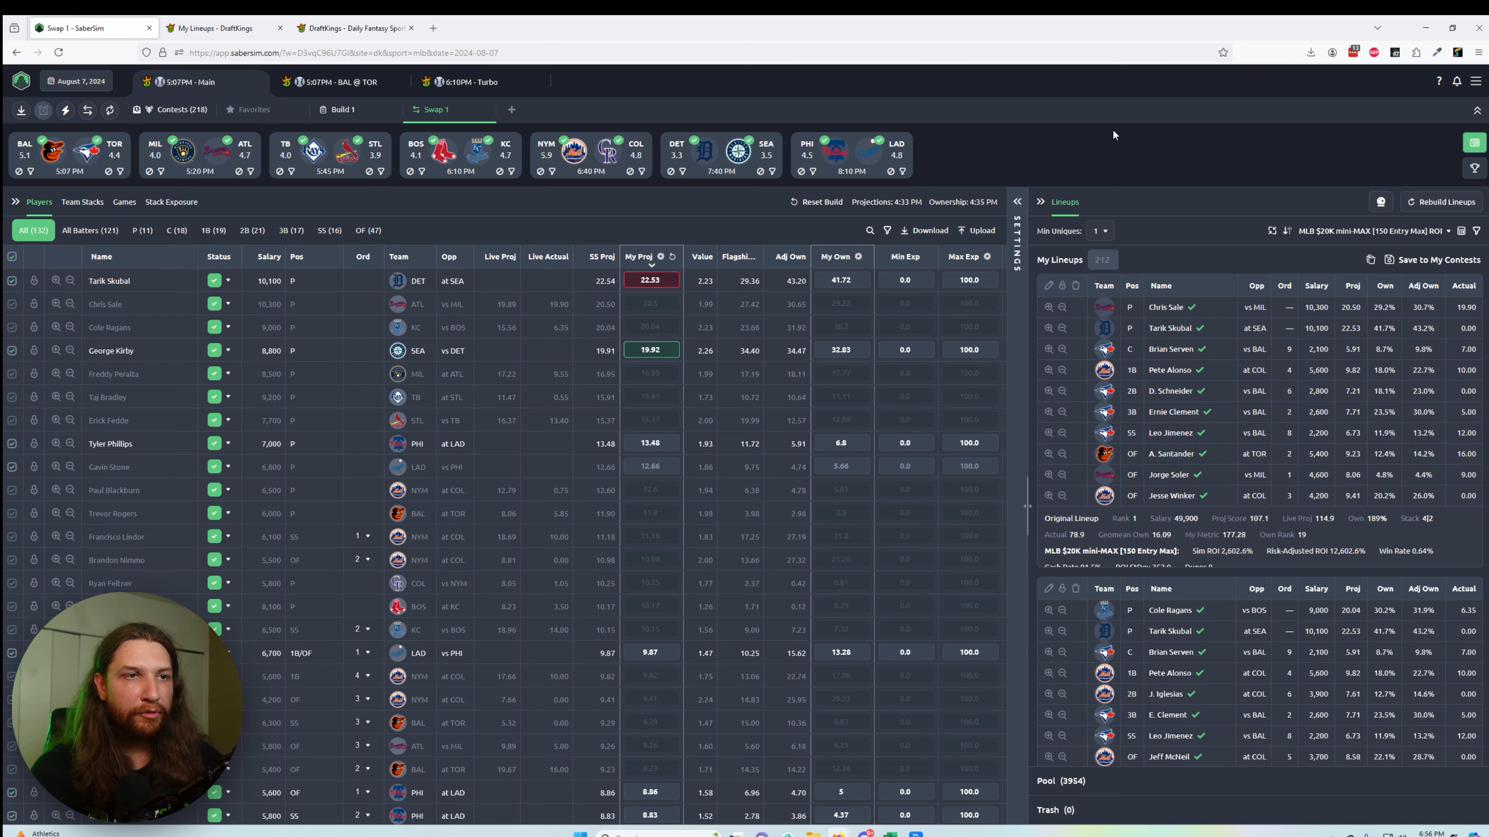